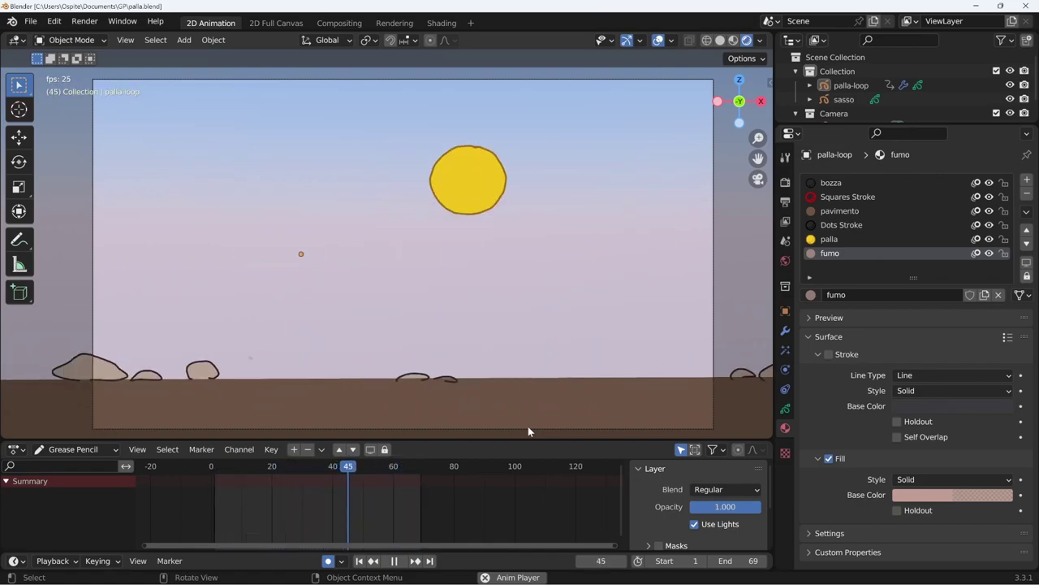
# Stop the looping playback and select the sasso rocks object in the Outliner.
pyautogui.moveTo(527, 427)
pyautogui.mouseDown(button='middle')
pyautogui.moveTo(511, 318)
pyautogui.moveTo(545, 342)
pyautogui.moveTo(510, 391)
pyautogui.moveTo(613, 356)
pyautogui.moveTo(541, 379)
pyautogui.moveTo(592, 318)
pyautogui.moveTo(568, 341)
pyautogui.mouseUp(button='middle')
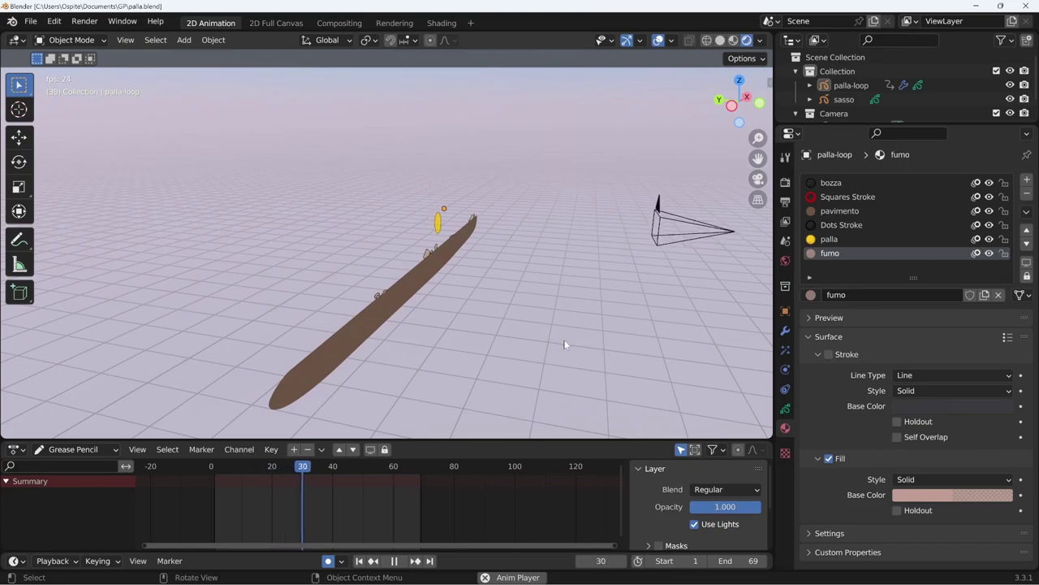
pyautogui.press('space')
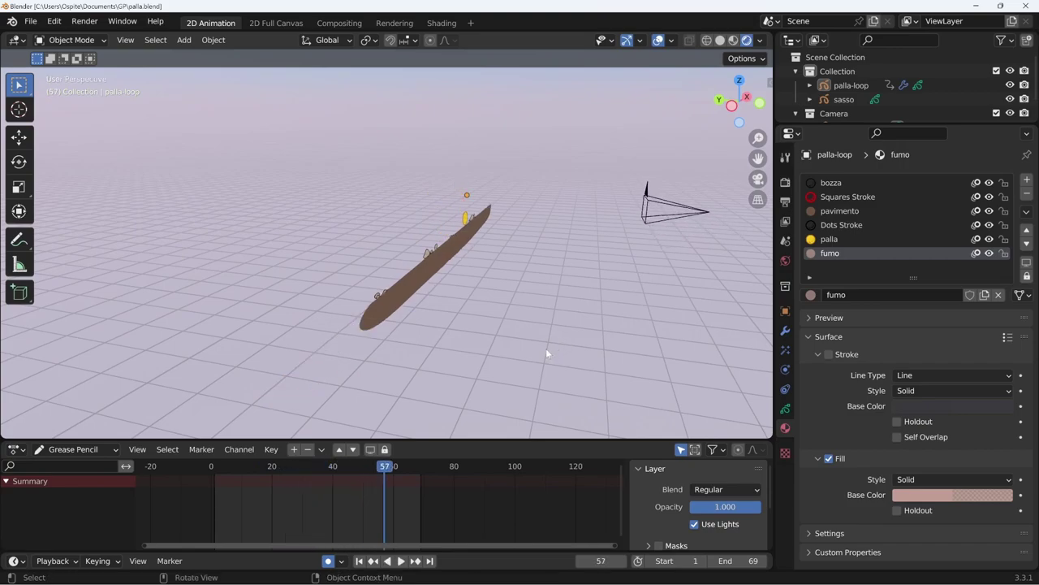
pyautogui.click(429, 257)
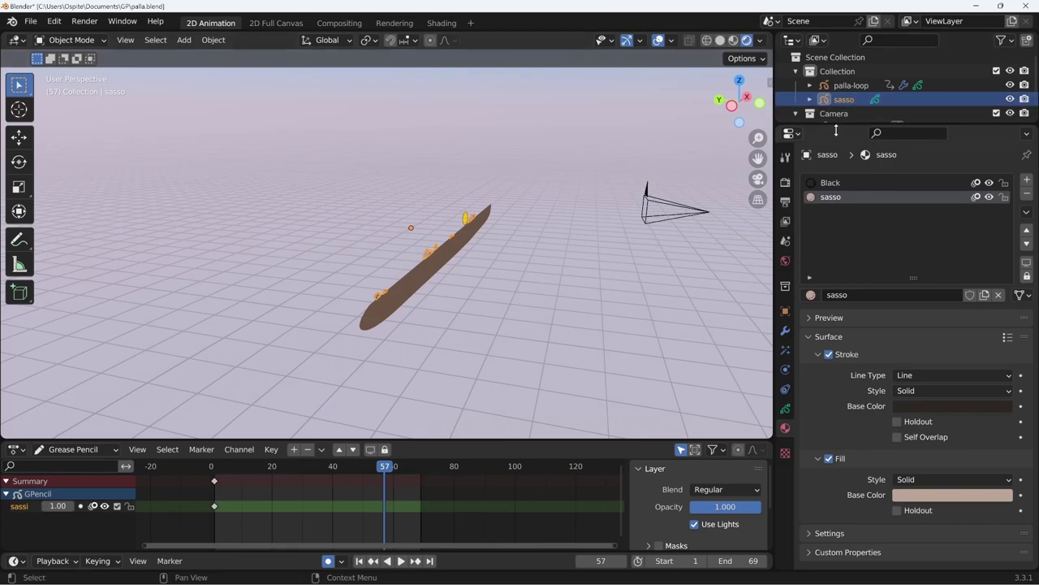
# Enter Edit Mode on the sasso strokes and play the loop through the camera to check the rocks.
pyautogui.press('KP_0')
pyautogui.press('KP_0')
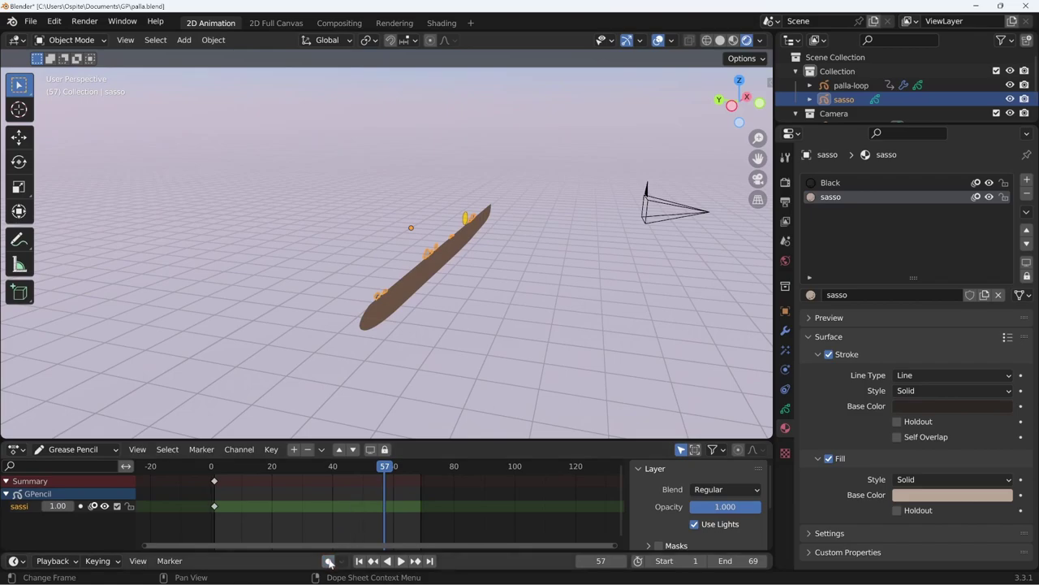
pyautogui.press('Tab')
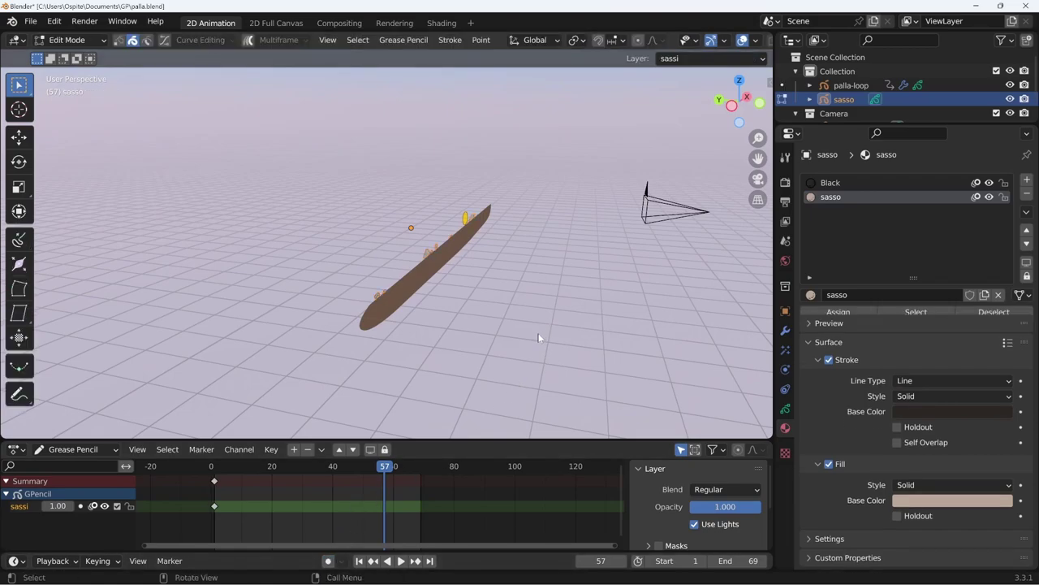
pyautogui.moveTo(546, 342); pyautogui.dragTo(493, 306, button='middle')
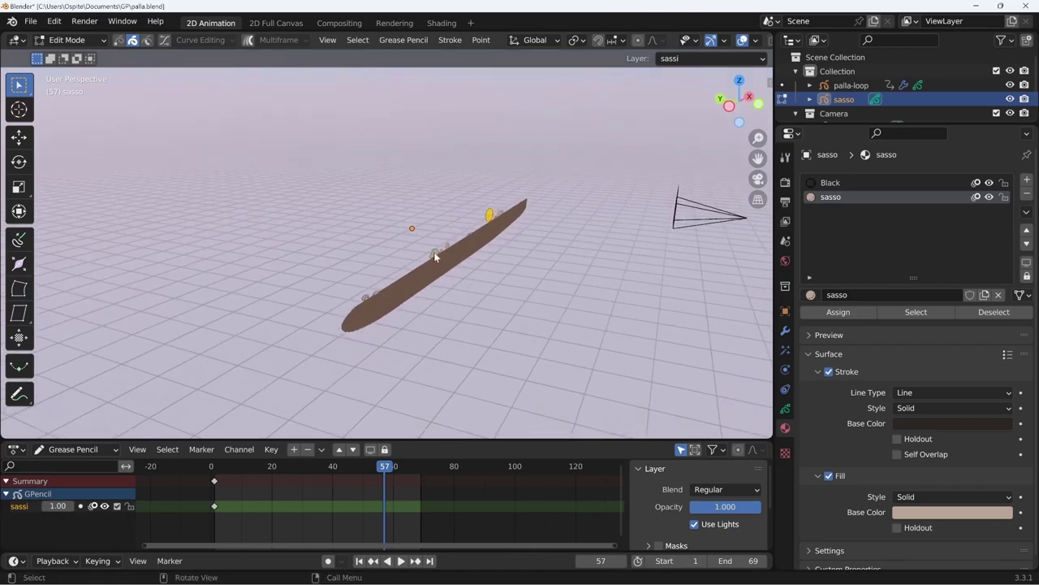
pyautogui.press('KP_0')
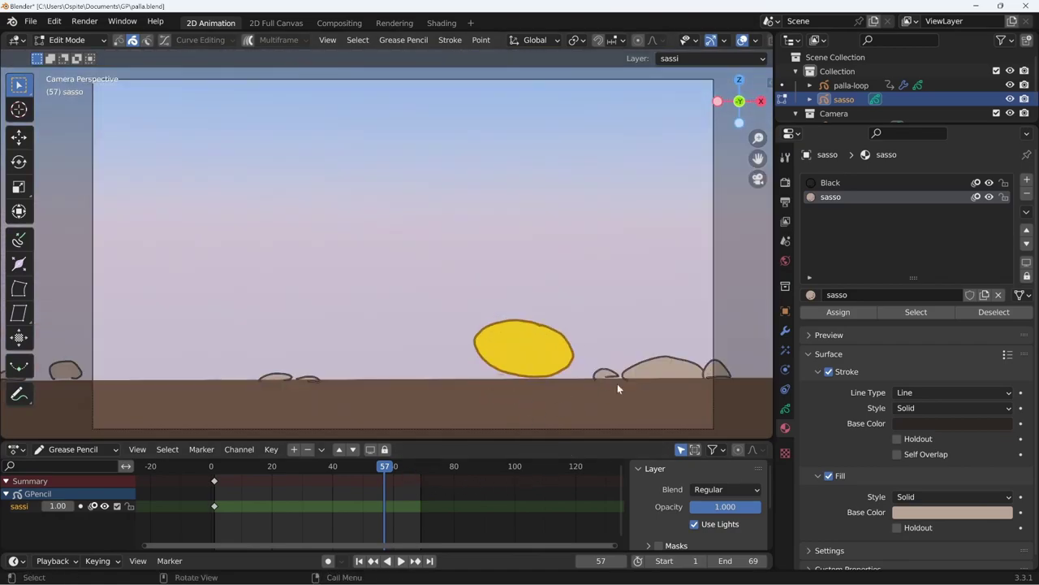
pyautogui.press('space')
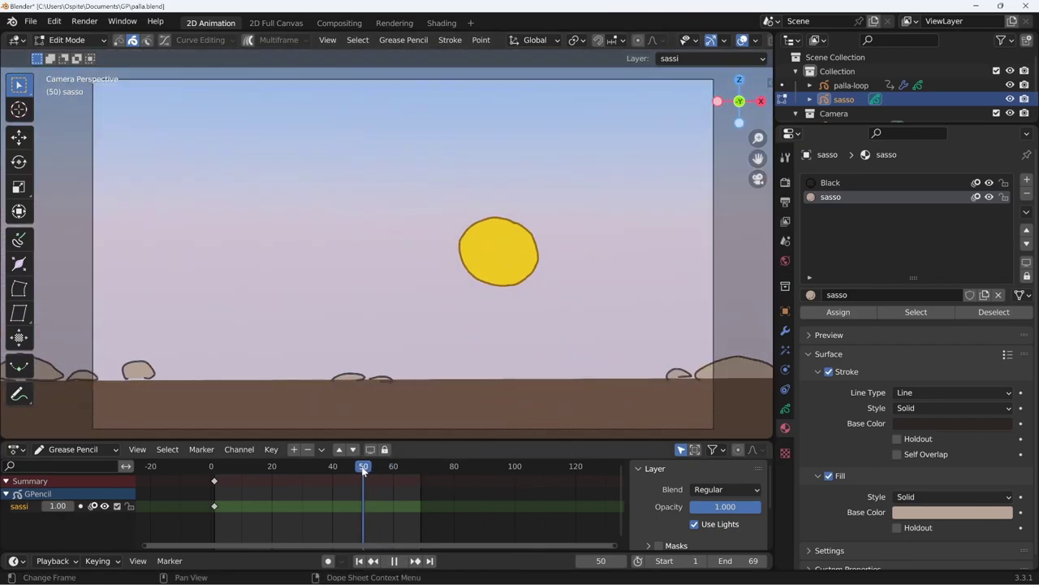
pyautogui.press('Escape')
# Zoom and orbit in close on the brown ground and its small rocks.
pyautogui.moveTo(644, 365); pyautogui.dragTo(630, 383, button='middle')
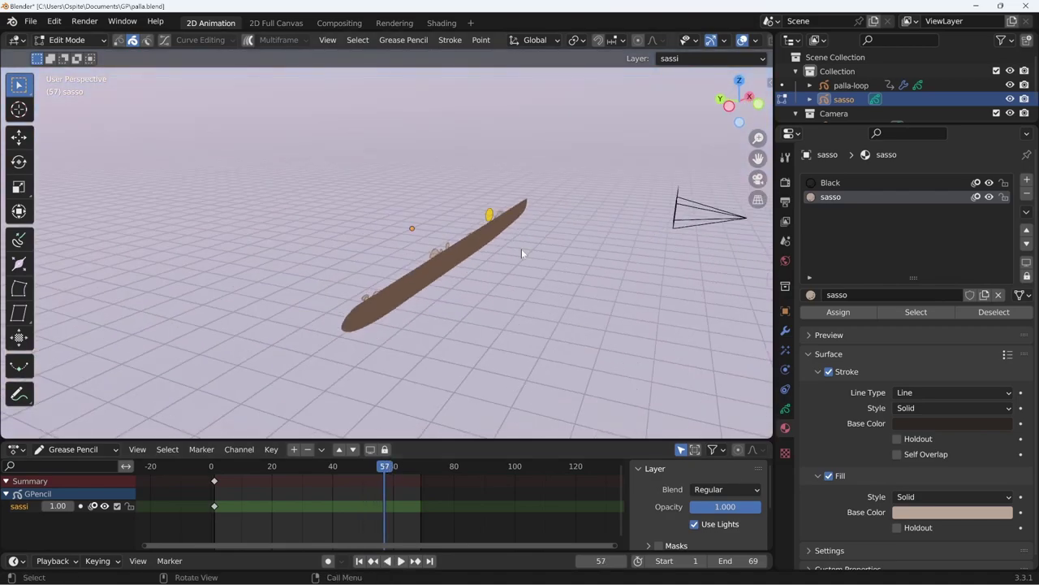
pyautogui.scroll(5, 514, 244)
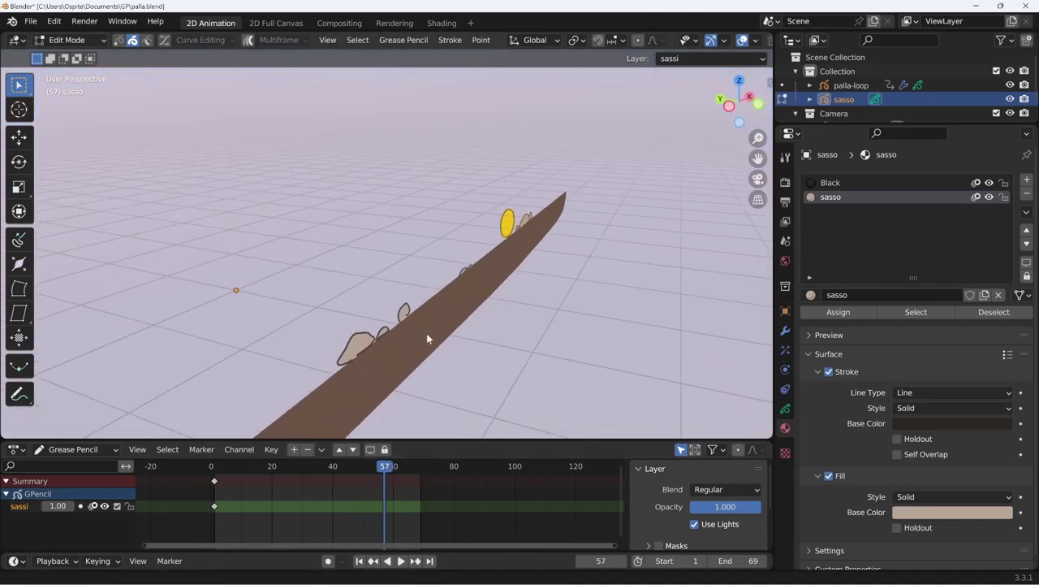
pyautogui.keyDown('shift'); pyautogui.moveTo(426, 333); pyautogui.dragTo(657, 215, button='middle'); pyautogui.keyUp('shift')
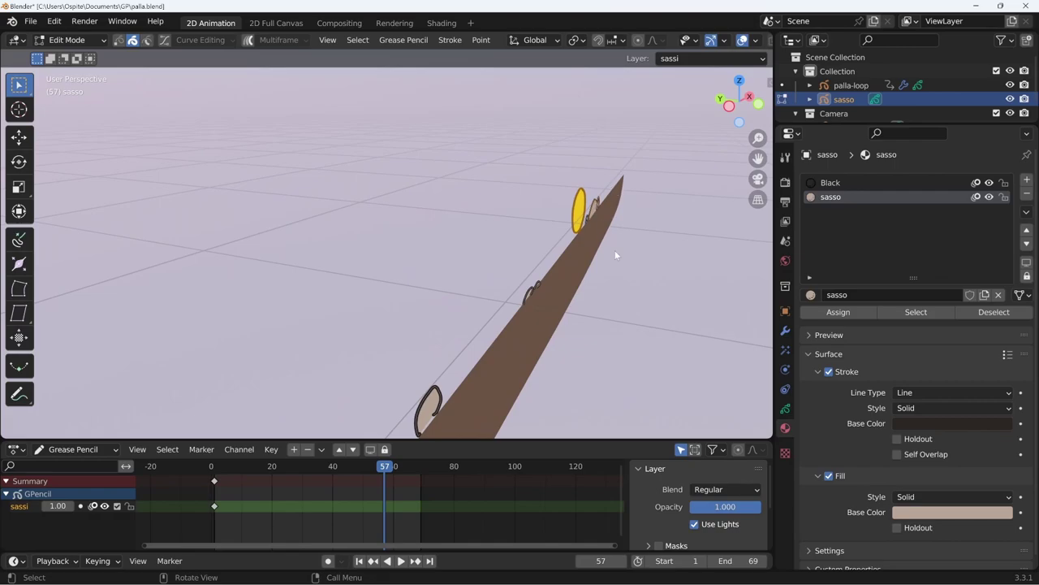
pyautogui.moveTo(614, 252); pyautogui.dragTo(606, 271, button='middle')
pyautogui.moveTo(717, 323)
pyautogui.mouseDown(button='middle')
pyautogui.moveTo(587, 300)
pyautogui.moveTo(462, 325)
pyautogui.moveTo(477, 307)
pyautogui.moveTo(499, 322)
pyautogui.mouseUp(button='middle')
pyautogui.scroll(5, 717, 322)
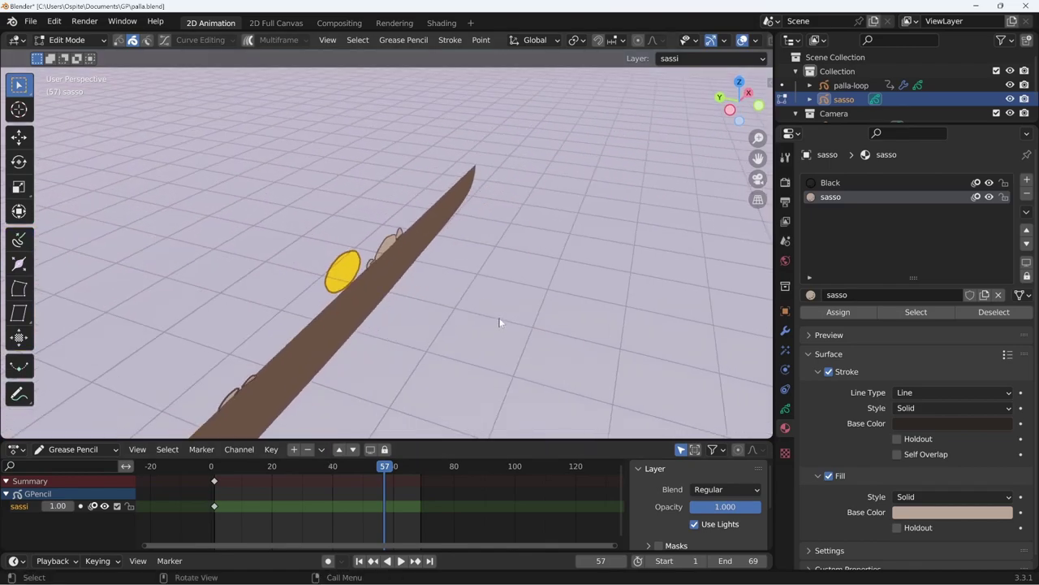
# Push one small rock back along Y and play the loop through the camera to check parallax.
pyautogui.press('g')
pyautogui.press('y')
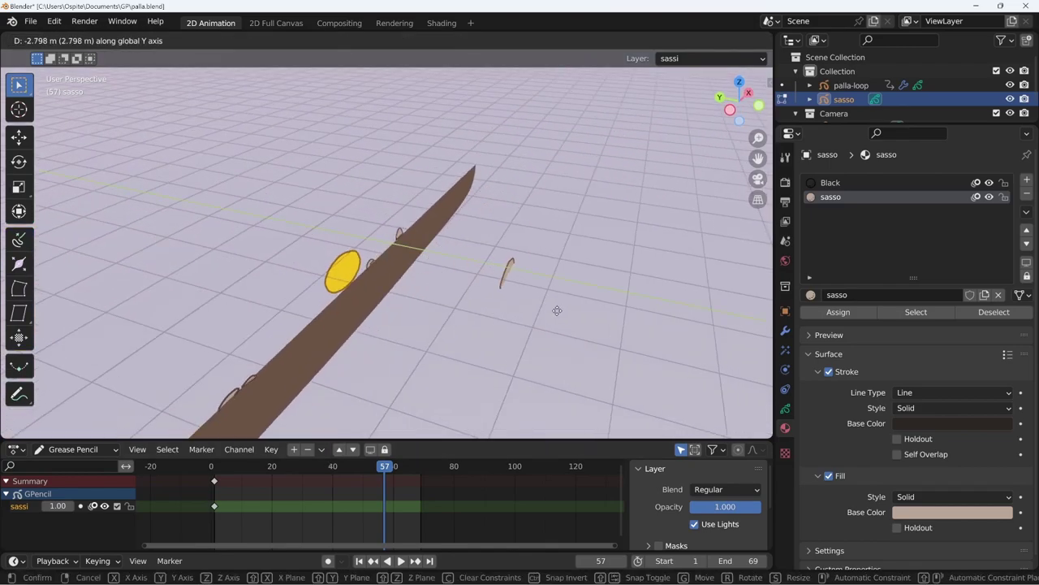
pyautogui.click(561, 322)
pyautogui.press('KP_0')
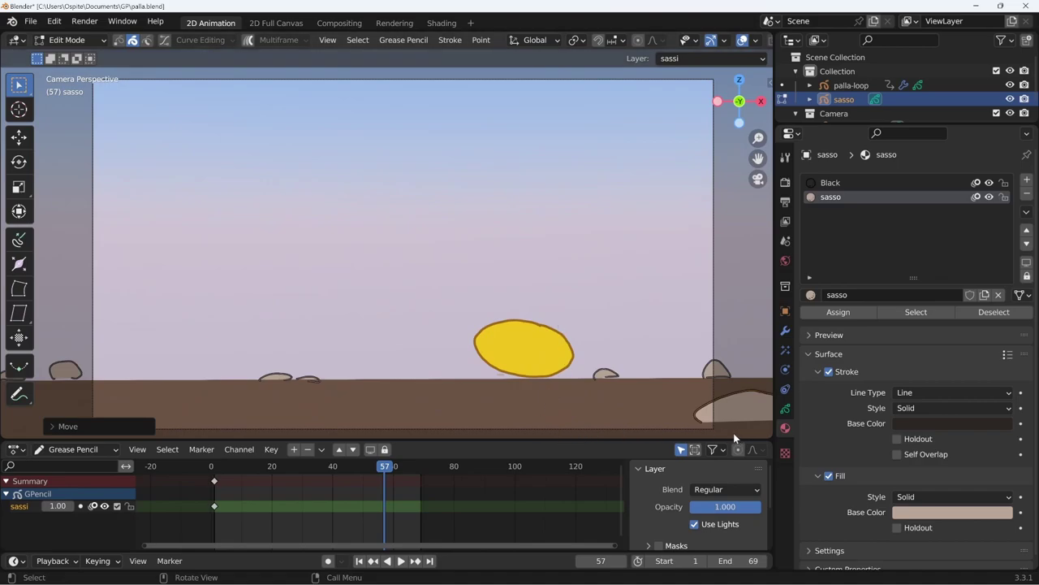
pyautogui.press('space')
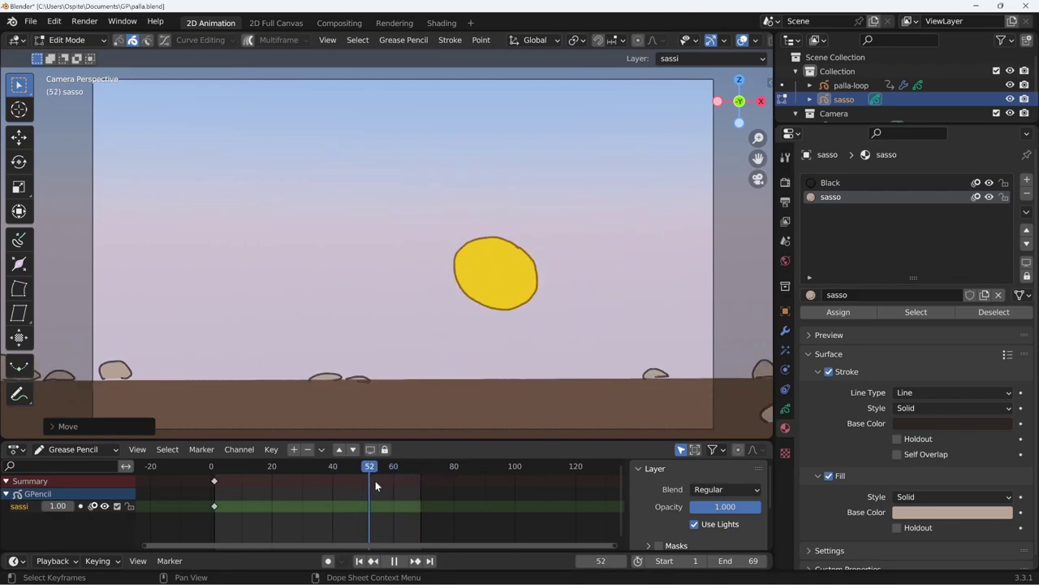
pyautogui.press('Escape')
# Move another small rock along Y and scrub the timeline through the camera to check it.
pyautogui.moveTo(673, 395); pyautogui.dragTo(626, 346, button='middle')
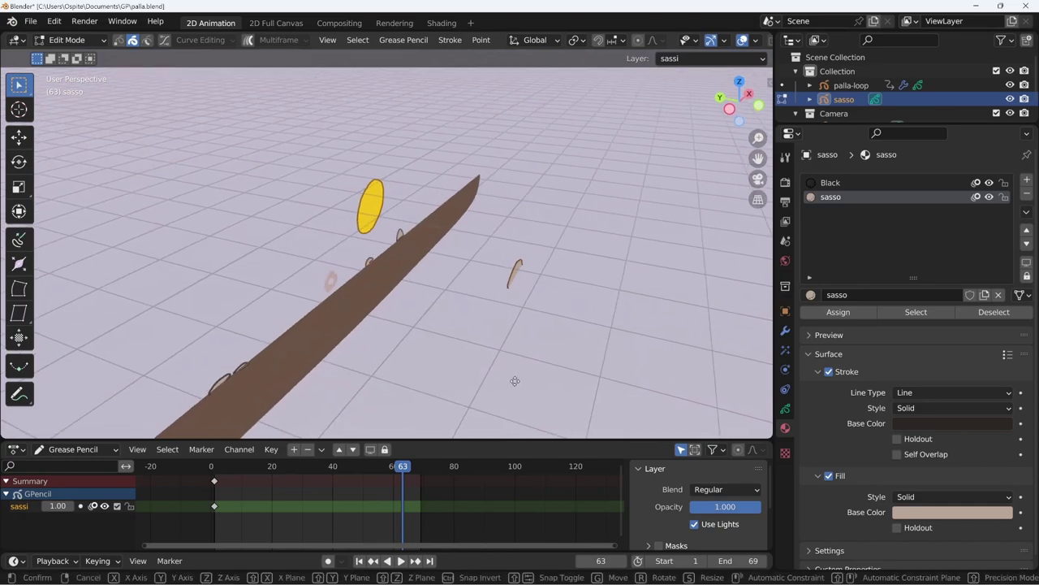
pyautogui.press('g')
pyautogui.press('y')
pyautogui.click(287, 355)
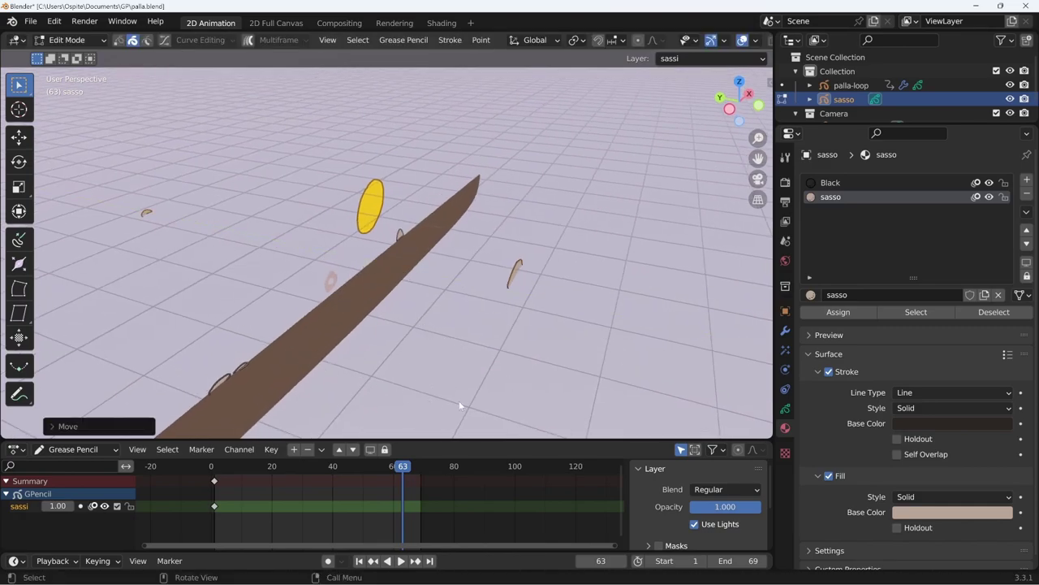
pyautogui.press('KP_0')
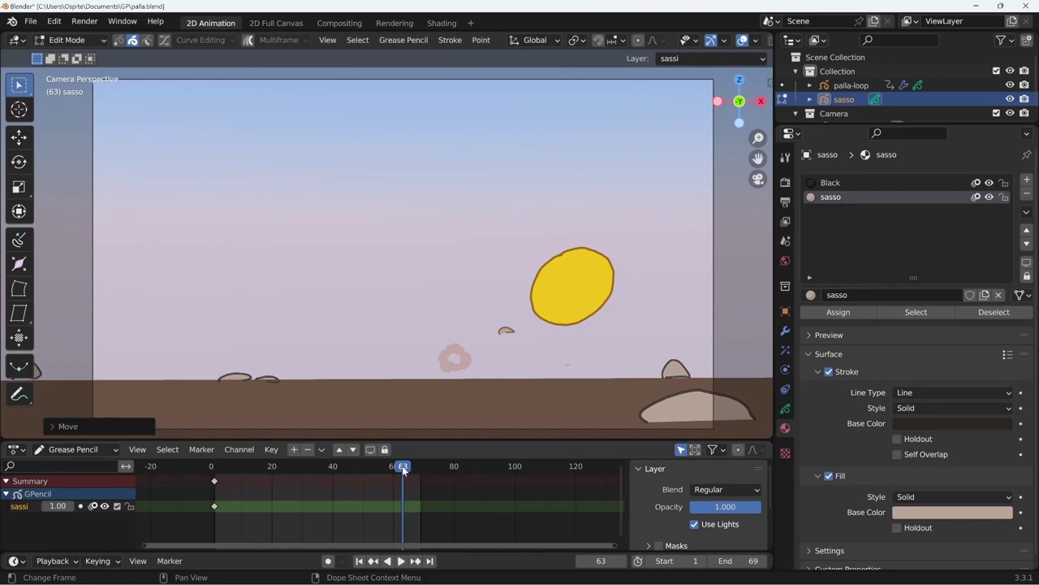
pyautogui.moveTo(402, 469)
pyautogui.mouseDown()
pyautogui.moveTo(397, 476)
pyautogui.moveTo(429, 471)
pyautogui.moveTo(376, 471)
pyautogui.moveTo(405, 472)
pyautogui.mouseUp()
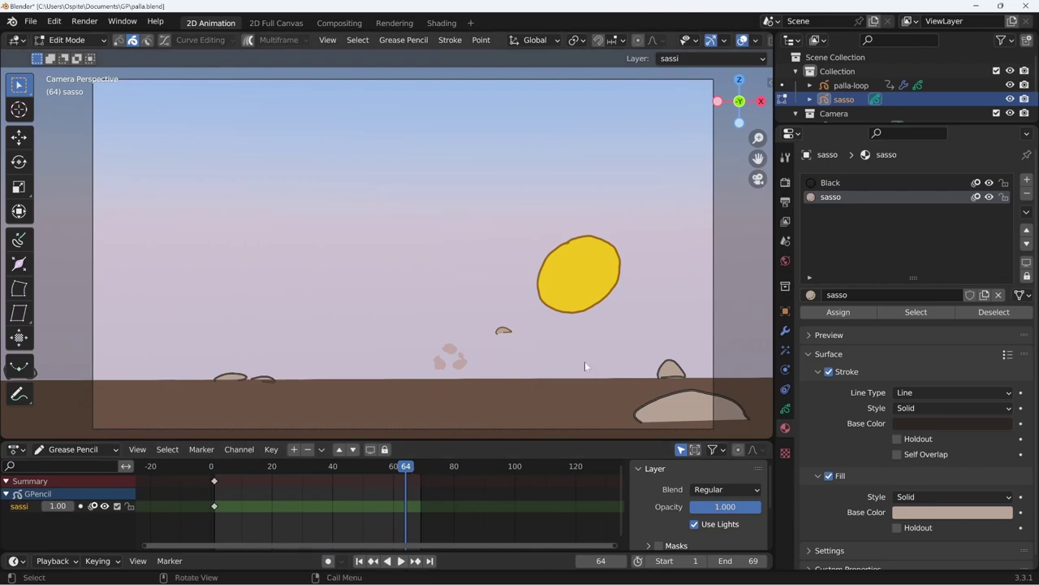
# Lower the floating small stone along Z onto the ground and check it from frame 38.
pyautogui.press('g')
pyautogui.press('z')
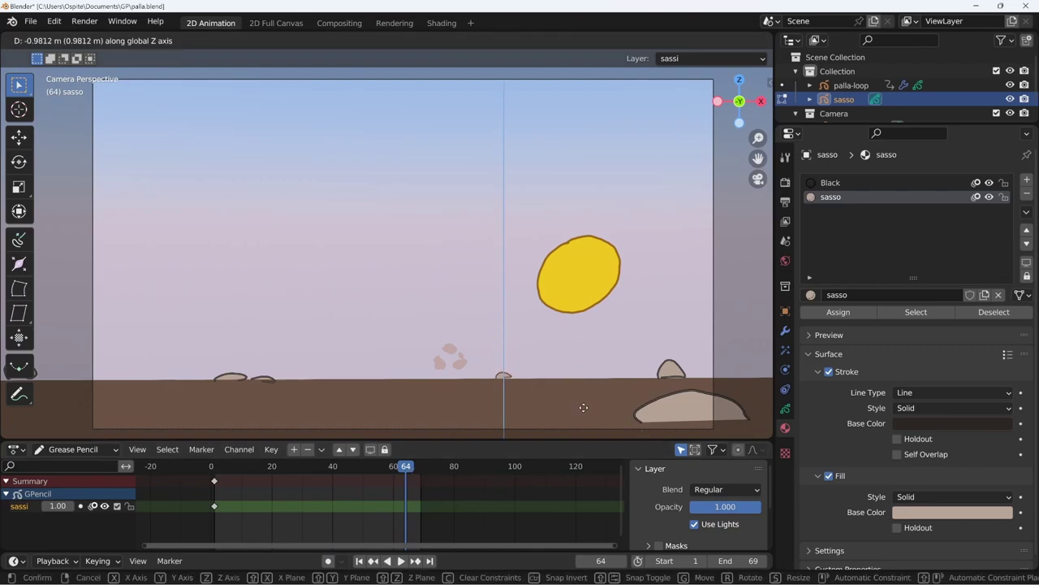
pyautogui.click(583, 406)
pyautogui.moveTo(406, 473); pyautogui.dragTo(327, 471)
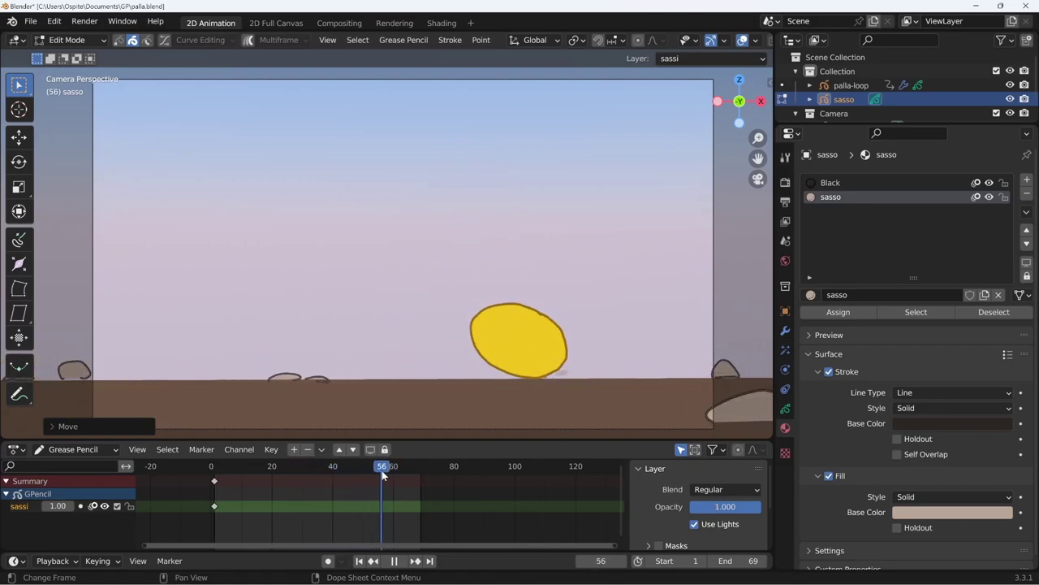
pyautogui.press('space')
pyautogui.moveTo(583, 372)
pyautogui.mouseDown(button='middle')
pyautogui.moveTo(600, 339)
pyautogui.moveTo(420, 341)
pyautogui.moveTo(248, 288)
pyautogui.mouseUp(button='middle')
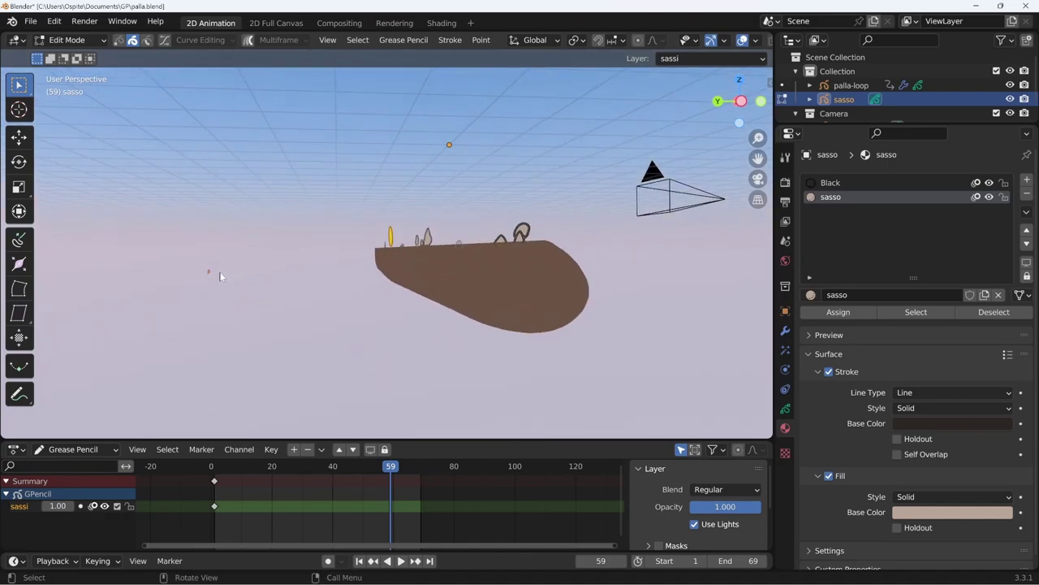
pyautogui.moveTo(700, 273); pyautogui.dragTo(705, 247, button='middle')
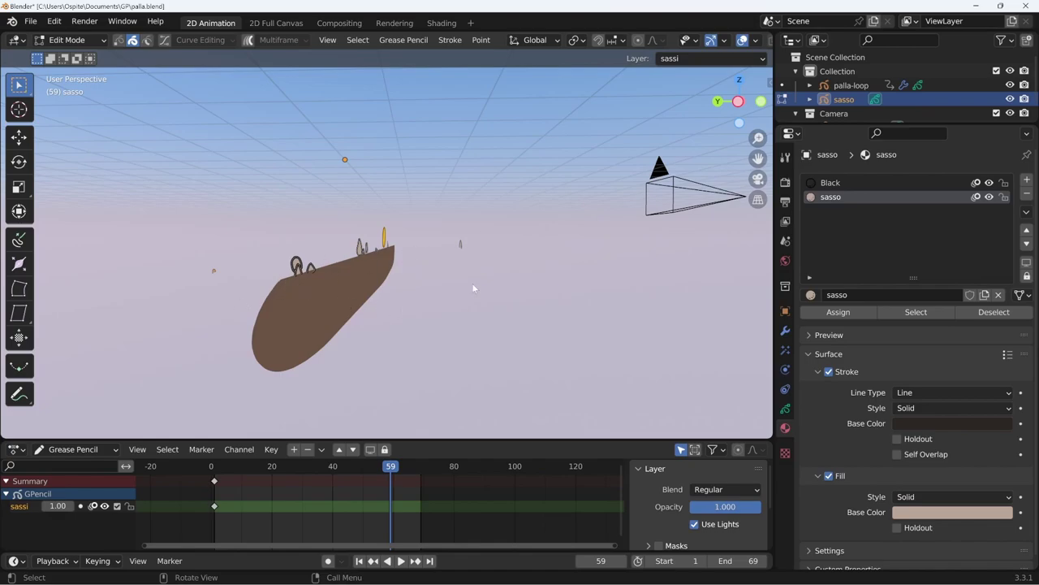
pyautogui.press('KP_0')
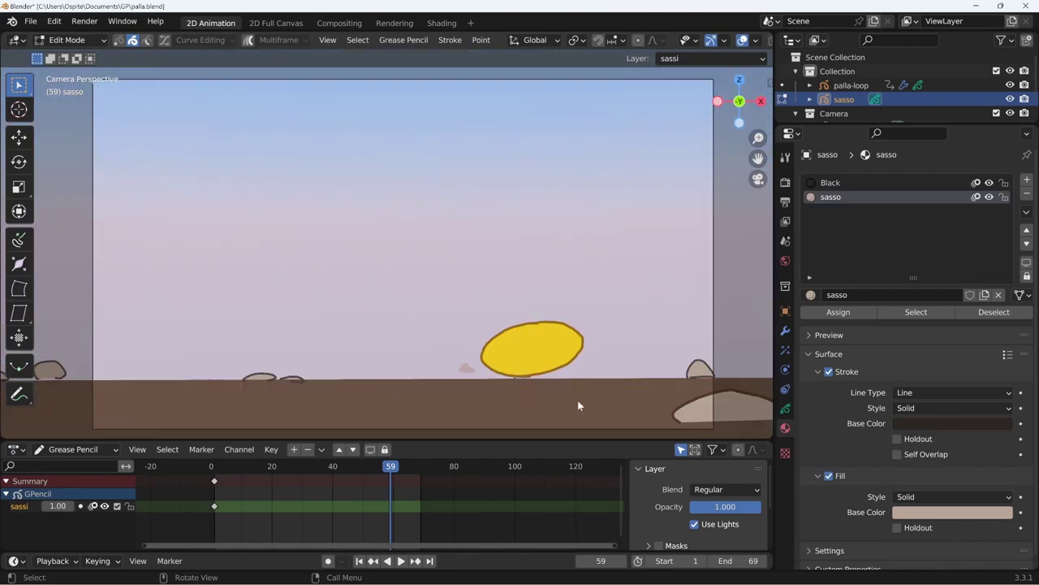
pyautogui.moveTo(393, 471)
pyautogui.mouseDown()
pyautogui.moveTo(430, 467)
pyautogui.moveTo(412, 467)
pyautogui.mouseUp()
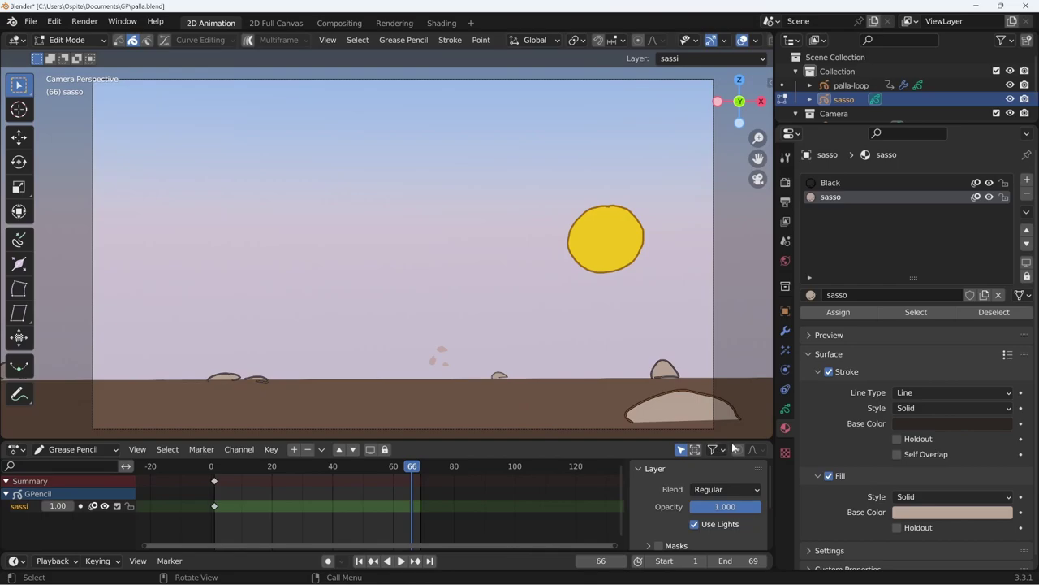
# Raise the large foreground rock about 0.1969 m along Z and check it at frame 64.
pyautogui.press('g')
pyautogui.press('z')
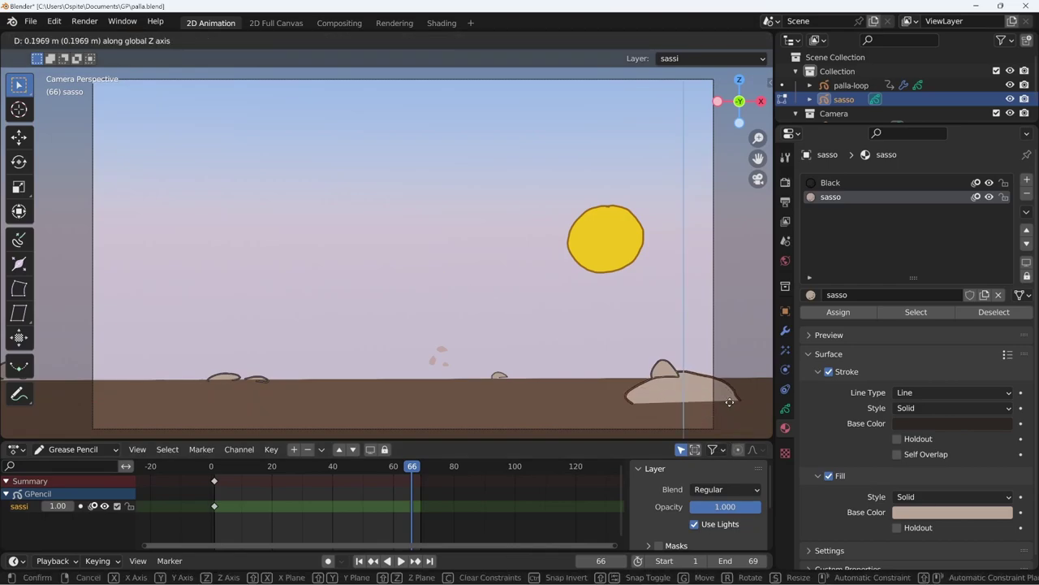
pyautogui.click(728, 401)
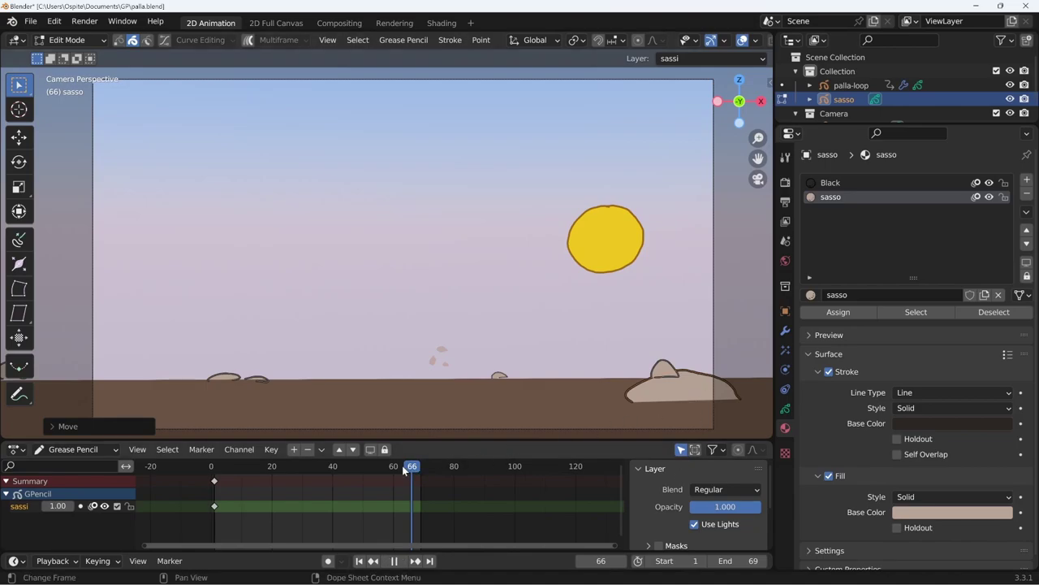
pyautogui.moveTo(411, 466)
pyautogui.mouseDown()
pyautogui.moveTo(390, 466)
pyautogui.moveTo(415, 465)
pyautogui.mouseUp()
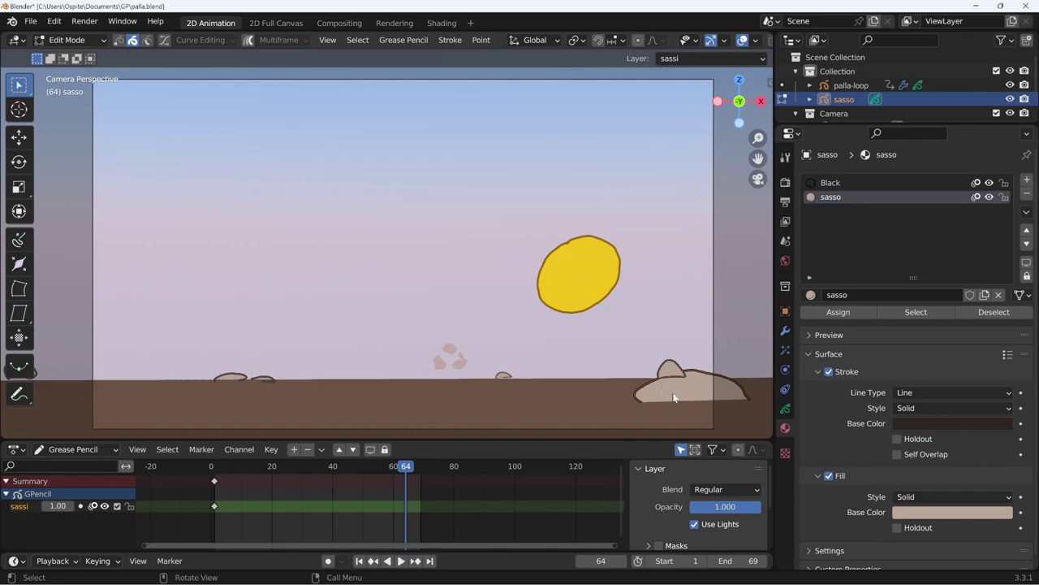
pyautogui.moveTo(673, 391); pyautogui.dragTo(678, 395, button='middle')
pyautogui.press('KP_0')
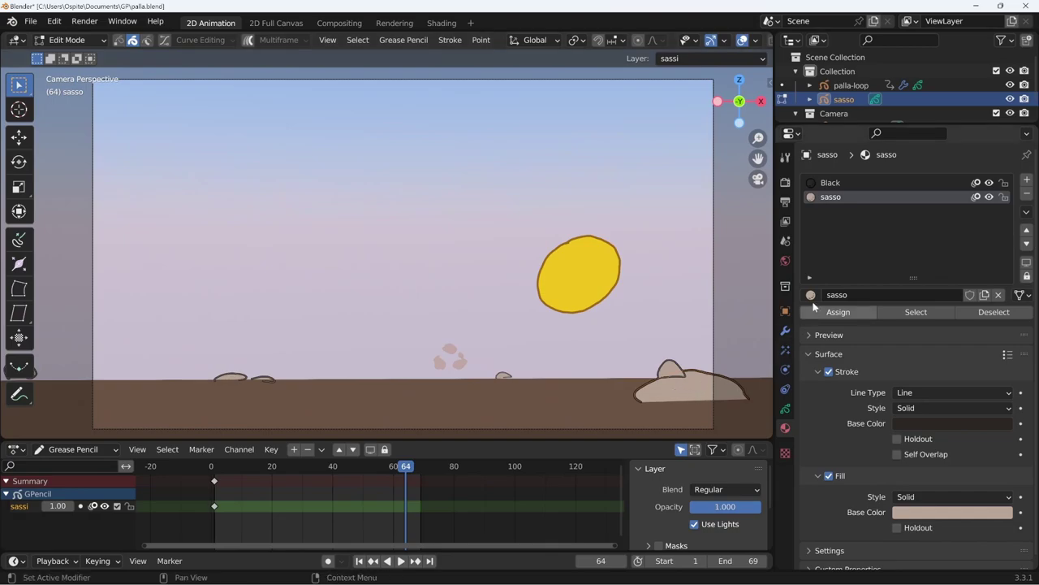
# Change the rocks' Stroke Depth Order from 2D Layers to 3D Location.
pyautogui.click(788, 408)
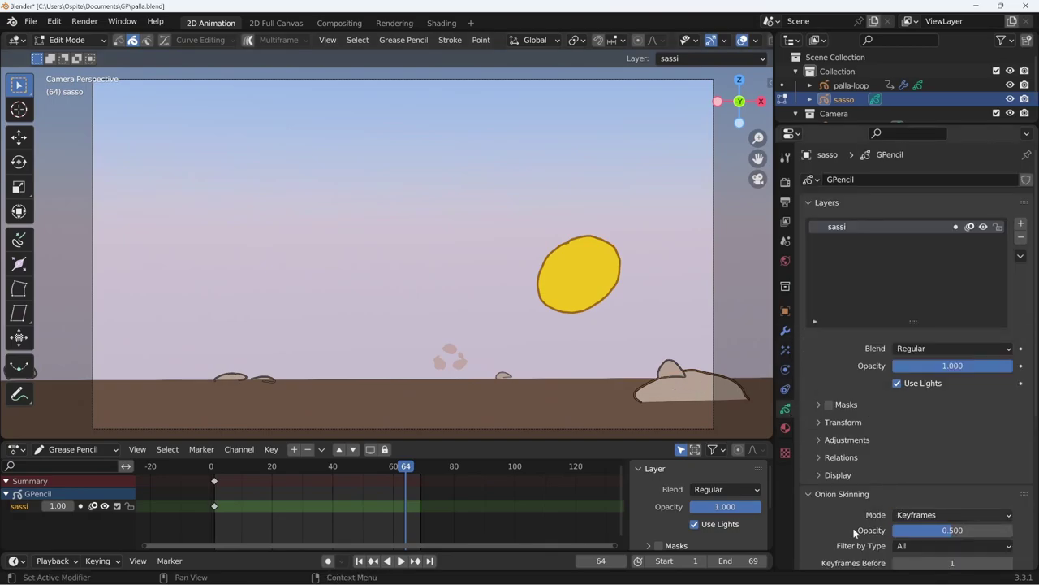
pyautogui.scroll(-5, 854, 532)
pyautogui.scroll(-2, 866, 542)
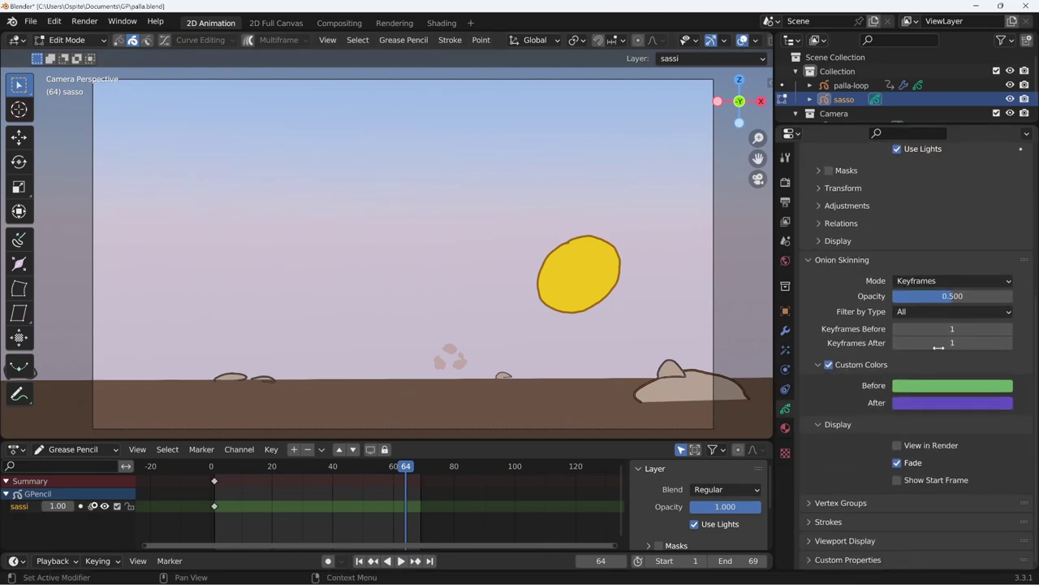
pyautogui.click(849, 524)
pyautogui.scroll(-2, 849, 527)
pyautogui.click(946, 471)
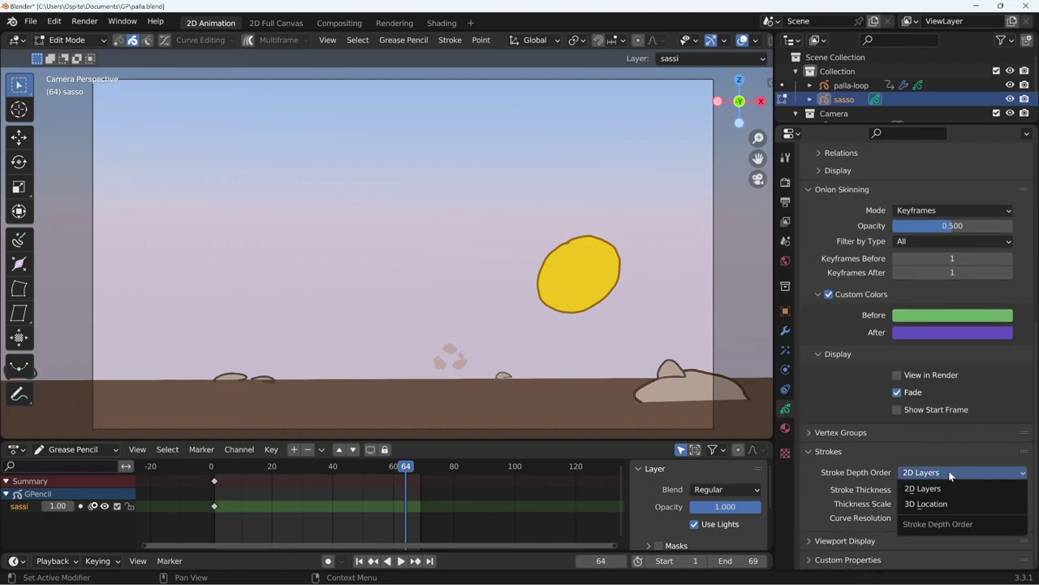
pyautogui.click(927, 503)
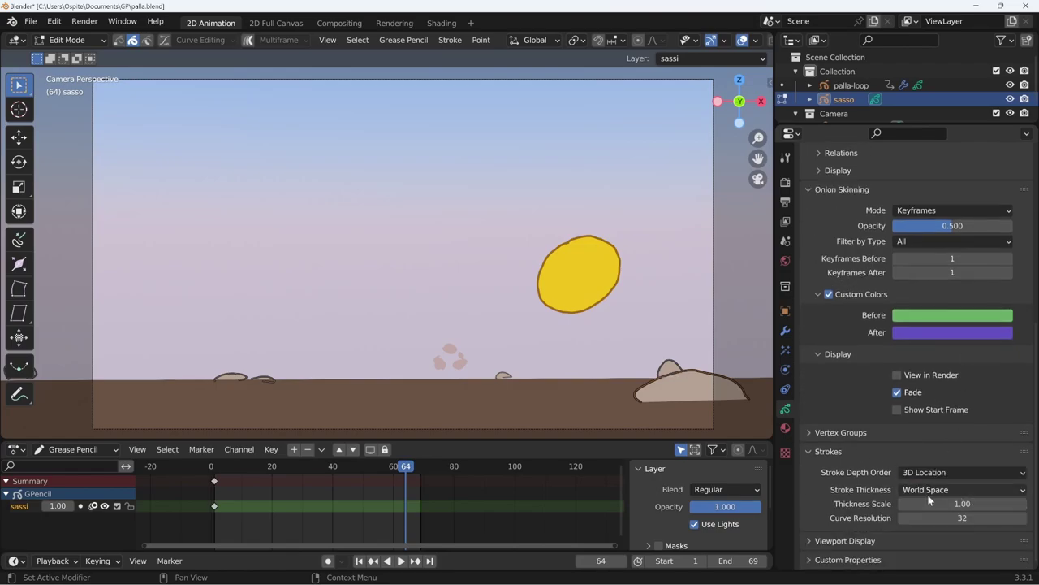
pyautogui.moveTo(404, 475)
pyautogui.mouseDown()
pyautogui.moveTo(390, 471)
pyautogui.moveTo(423, 475)
pyautogui.moveTo(373, 470)
pyautogui.moveTo(412, 475)
pyautogui.mouseUp()
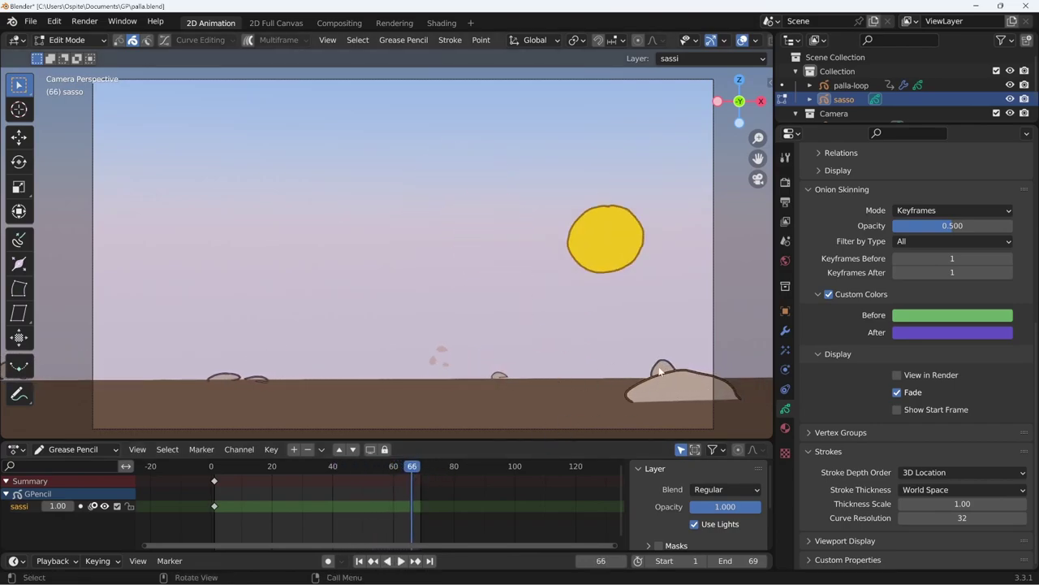
# Duplicate a small rock, slide the copy left along X and push it back along Y.
pyautogui.hotkey('shift', 'd')
pyautogui.press('x')
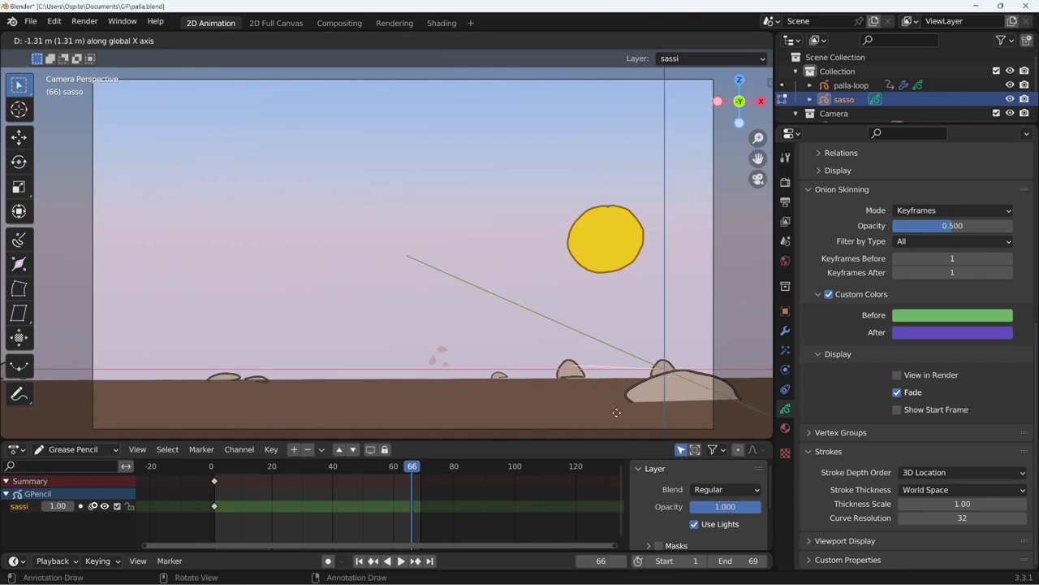
pyautogui.click(406, 430)
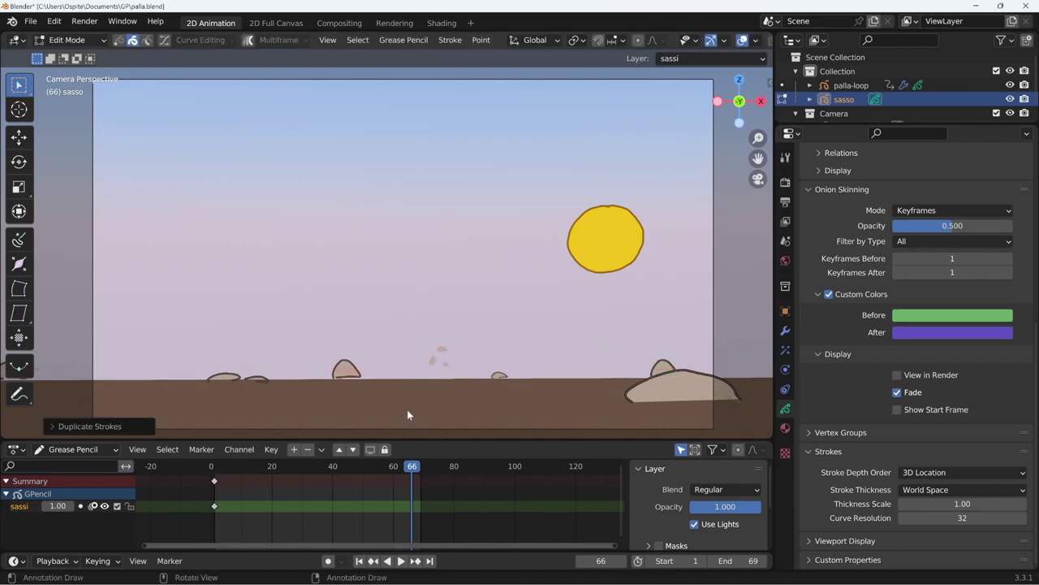
pyautogui.moveTo(413, 396)
pyautogui.mouseDown(button='middle')
pyautogui.moveTo(460, 412)
pyautogui.moveTo(473, 401)
pyautogui.mouseUp(button='middle')
pyautogui.press('g')
pyautogui.press('y')
pyautogui.click(532, 410)
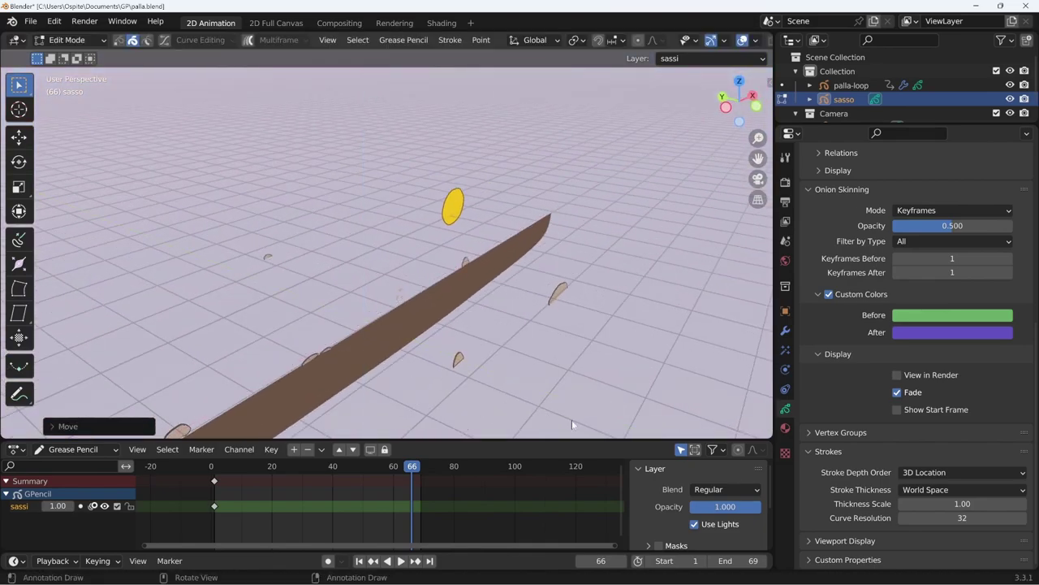
pyautogui.press('KP_0')
pyautogui.moveTo(432, 459); pyautogui.dragTo(438, 466)
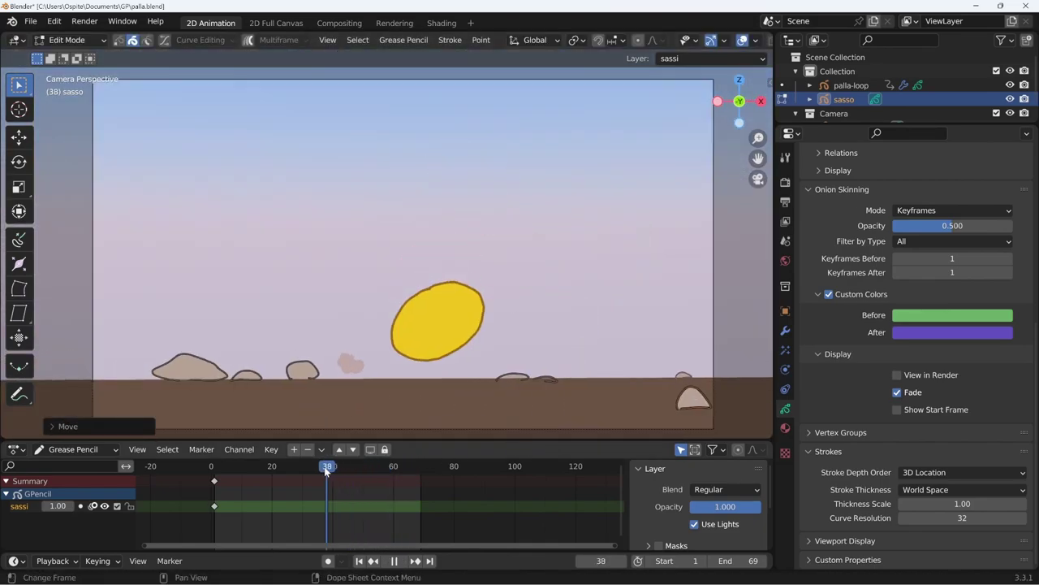
# Rescale the rock along Z and X to make it wider and flatter.
pyautogui.keyDown('alt'); pyautogui.scroll(17, 569, 390); pyautogui.keyUp('alt')
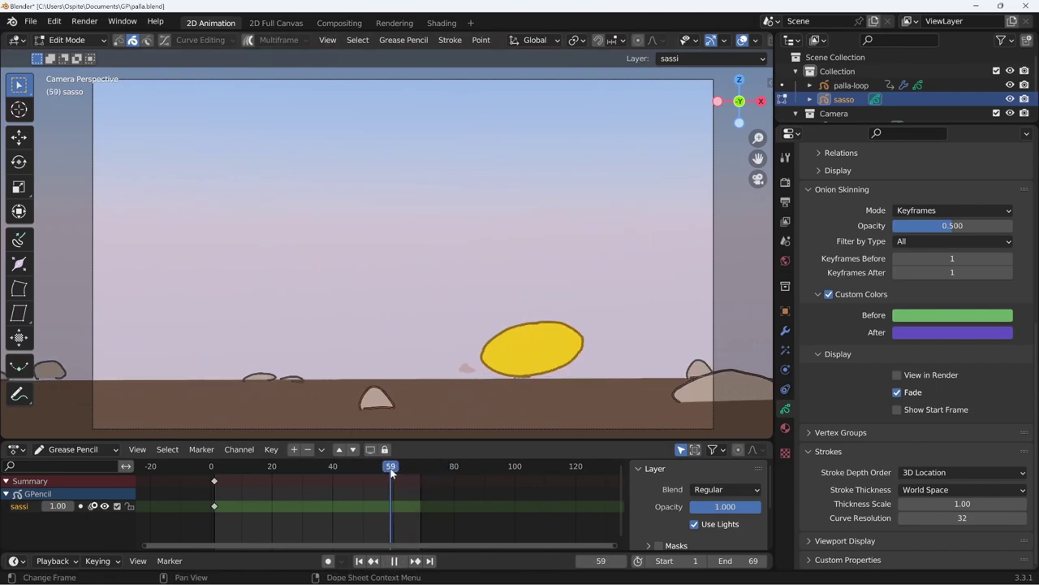
pyautogui.press('s')
pyautogui.press('z')
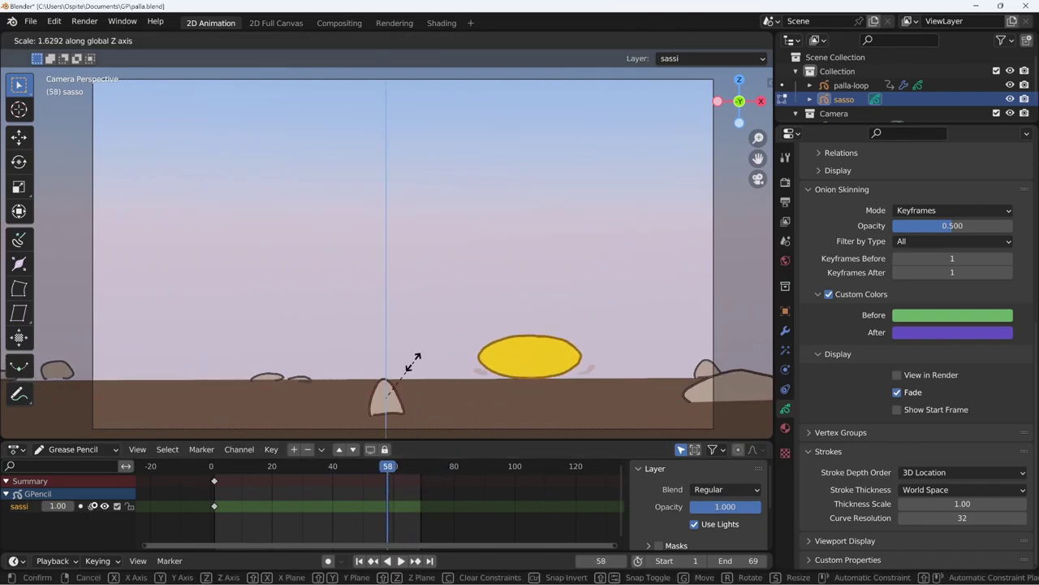
pyautogui.click(398, 380)
pyautogui.press('s')
pyautogui.press('x')
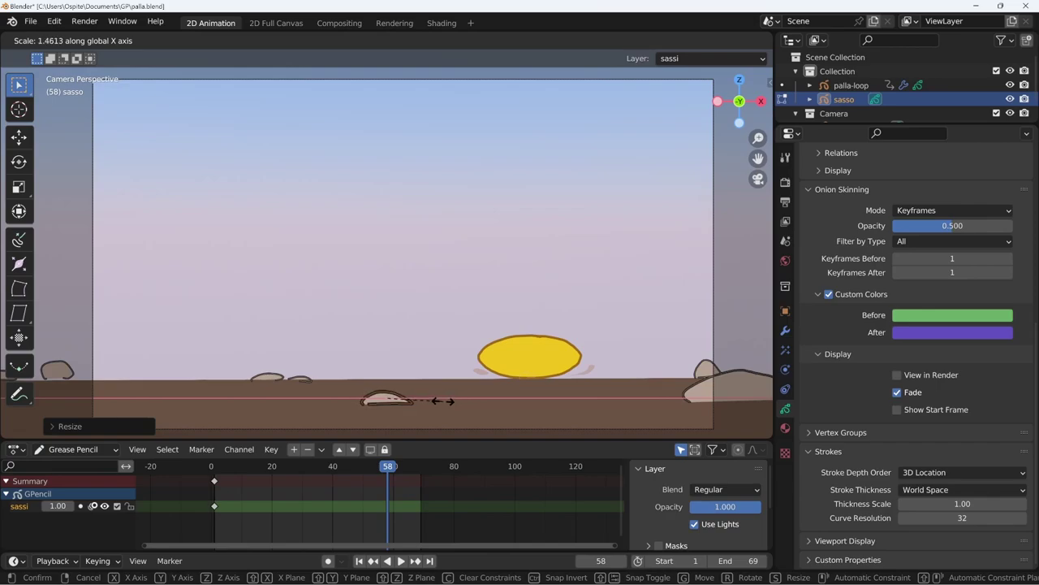
pyautogui.click(441, 401)
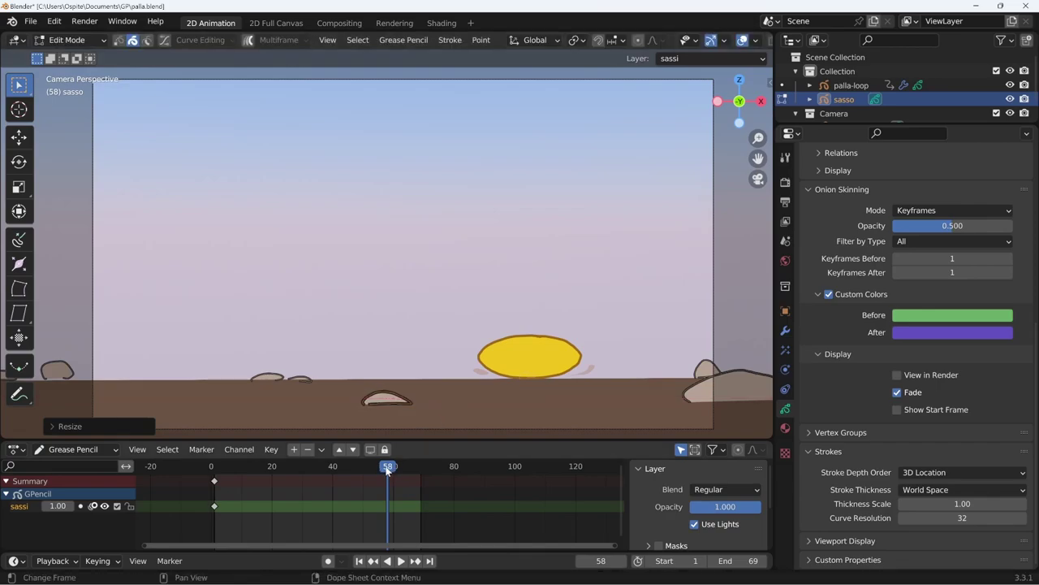
pyautogui.moveTo(385, 471)
pyautogui.mouseDown()
pyautogui.moveTo(360, 473)
pyautogui.moveTo(430, 475)
pyautogui.moveTo(359, 473)
pyautogui.mouseUp()
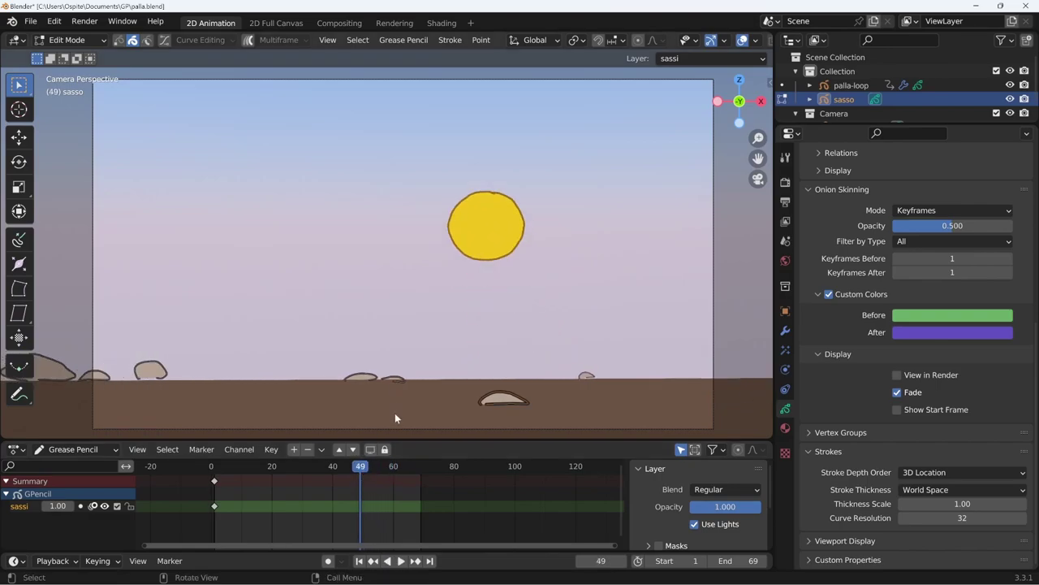
# Nudge the rock to a new depth along Y, checking through the camera.
pyautogui.moveTo(394, 412)
pyautogui.mouseDown(button='middle')
pyautogui.moveTo(422, 445)
pyautogui.moveTo(472, 412)
pyautogui.mouseUp(button='middle')
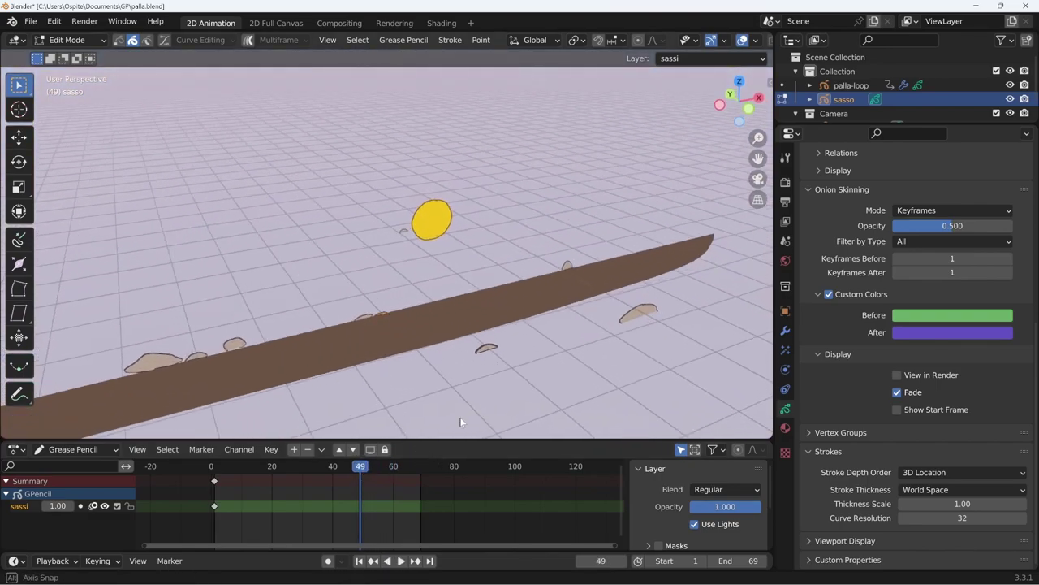
pyautogui.press('g')
pyautogui.press('y')
pyautogui.click(483, 423)
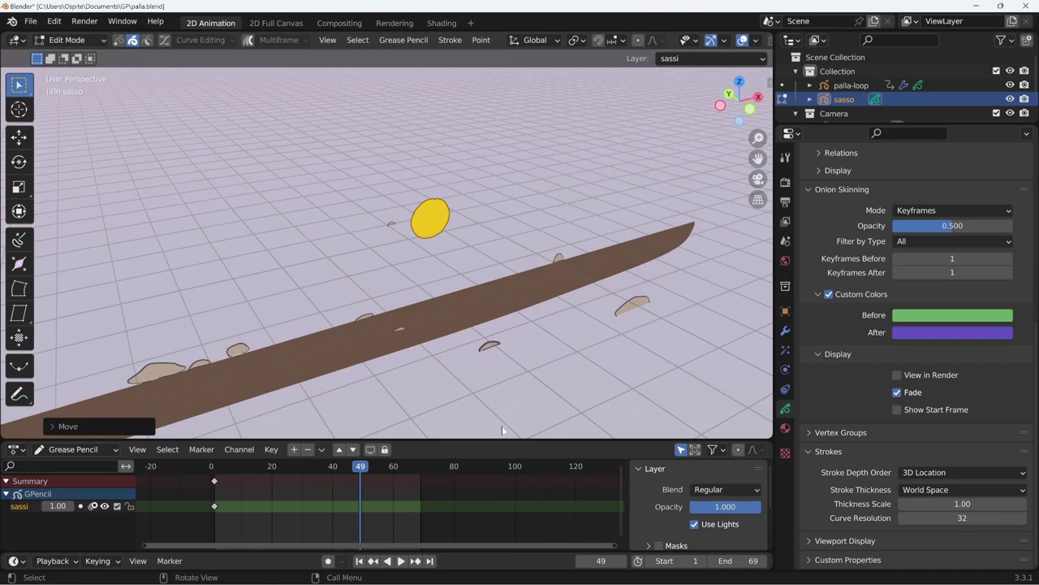
pyautogui.press('KP_0')
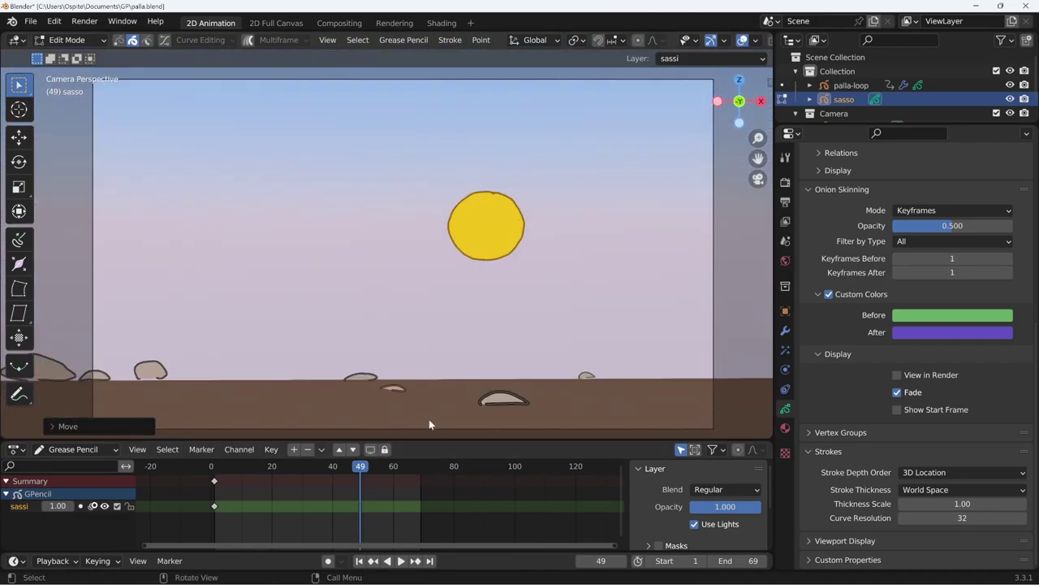
pyautogui.press('g')
pyautogui.press('y')
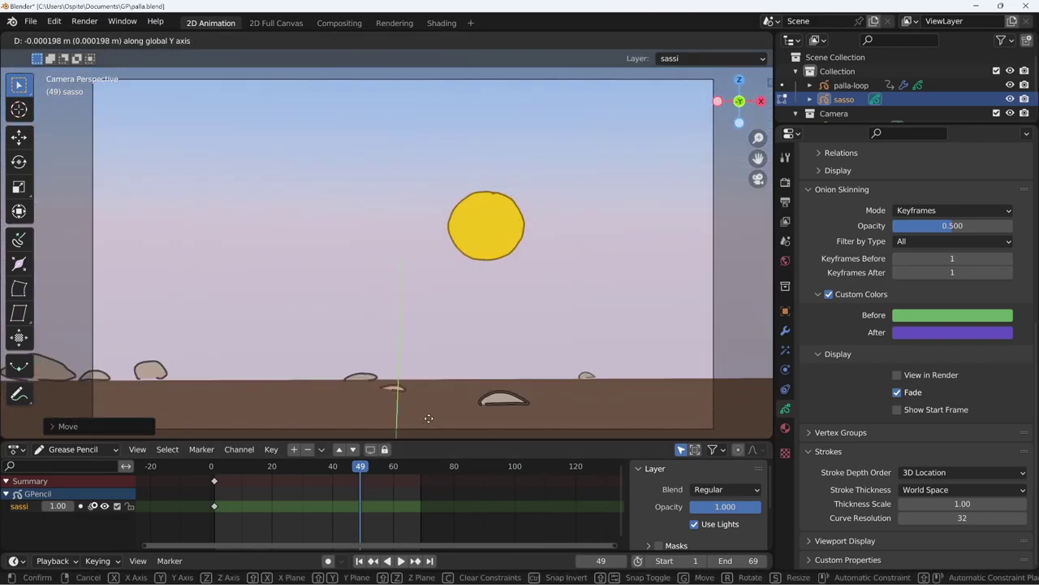
pyautogui.click(468, 412)
# Tilt, rescale and reposition the rock.
pyautogui.press('r')
pyautogui.click(471, 405)
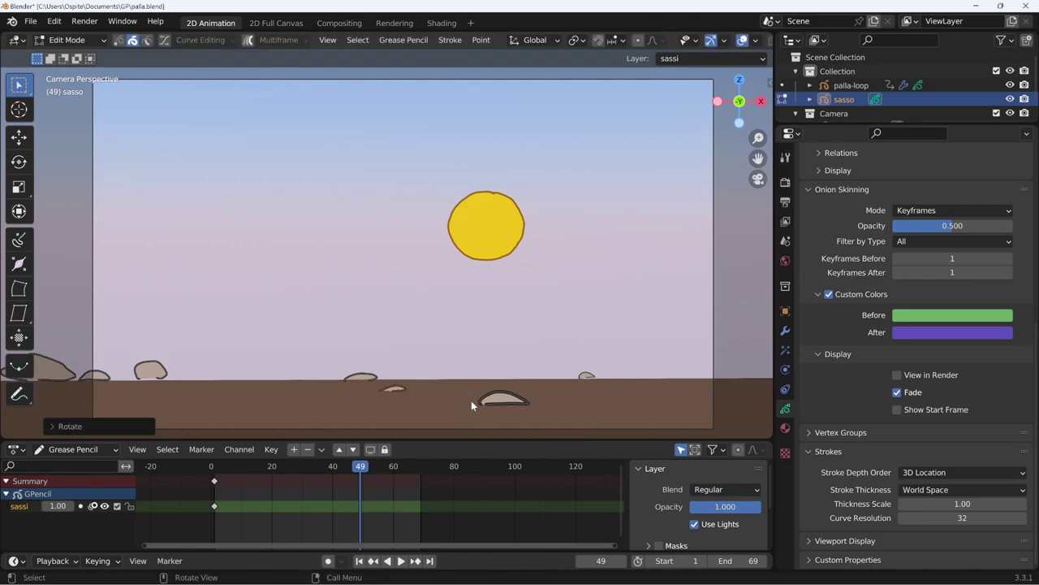
pyautogui.press('s')
pyautogui.click(484, 408)
pyautogui.press('g')
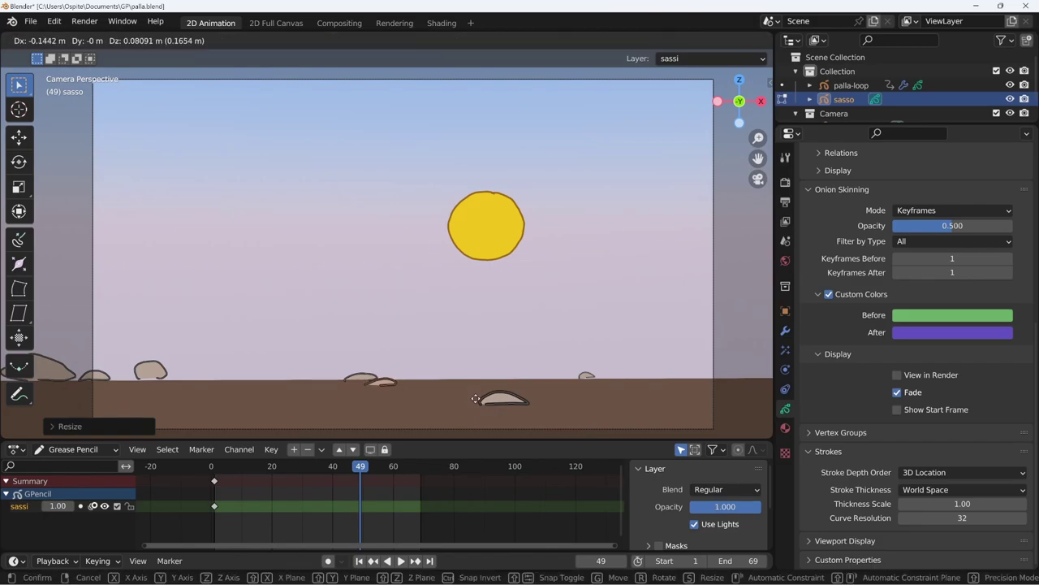
pyautogui.click(470, 401)
# At an earlier frame, move the big central rock along Y and raise it along Z.
pyautogui.moveTo(360, 471)
pyautogui.mouseDown()
pyautogui.moveTo(324, 475)
pyautogui.moveTo(386, 476)
pyautogui.moveTo(269, 478)
pyautogui.mouseUp()
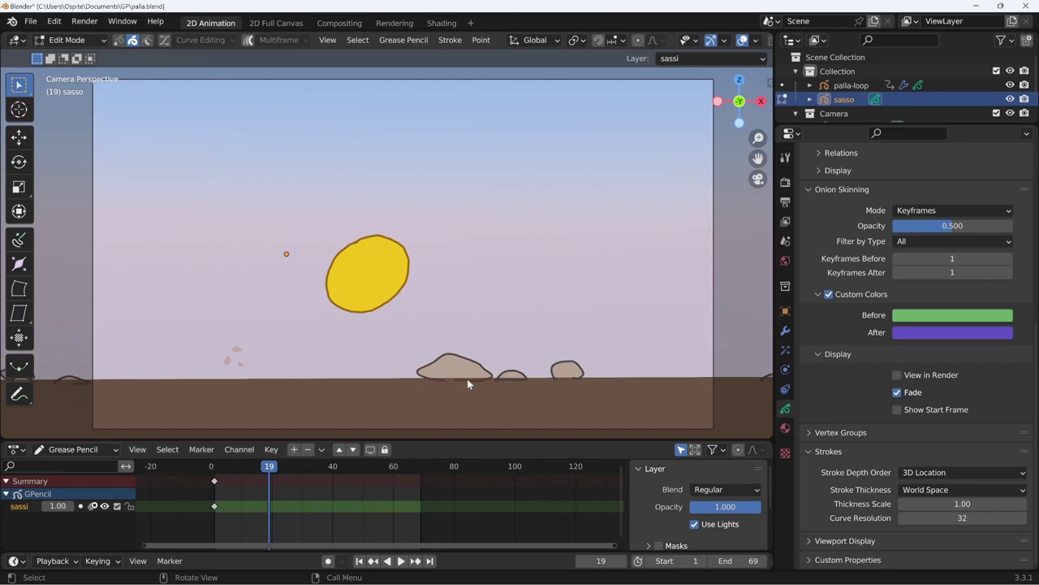
pyautogui.moveTo(467, 378)
pyautogui.mouseDown(button='middle')
pyautogui.moveTo(566, 372)
pyautogui.moveTo(486, 390)
pyautogui.mouseUp(button='middle')
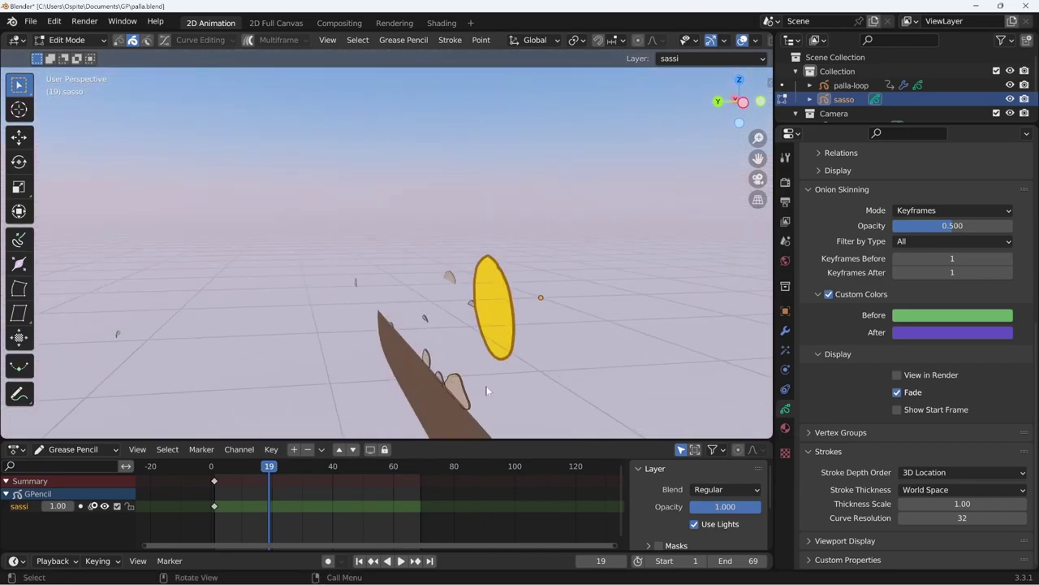
pyautogui.press('g')
pyautogui.press('y')
pyautogui.click(659, 381)
pyautogui.press('KP_0')
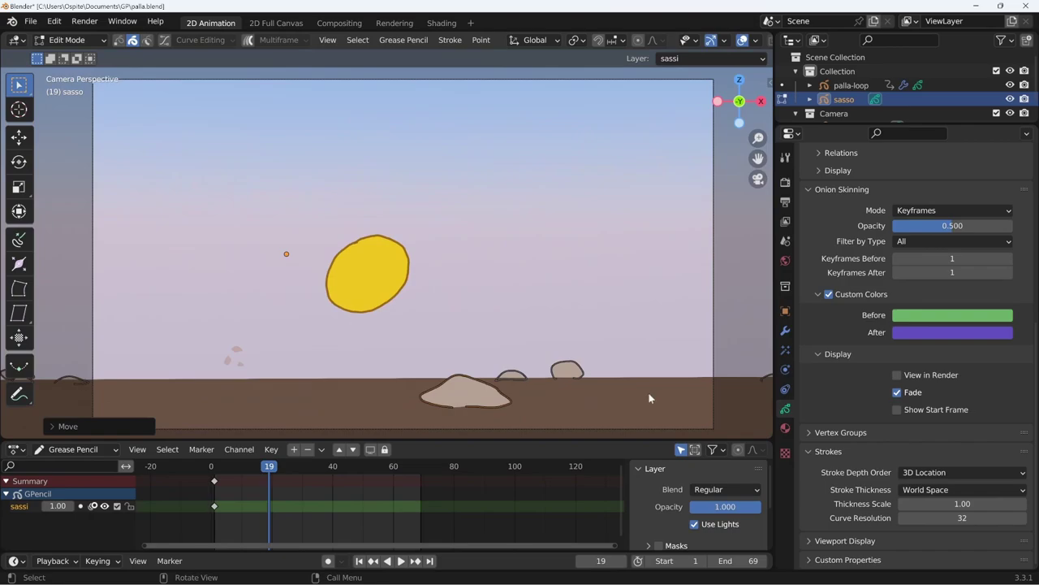
pyautogui.press('g')
pyautogui.press('z')
pyautogui.click(518, 406)
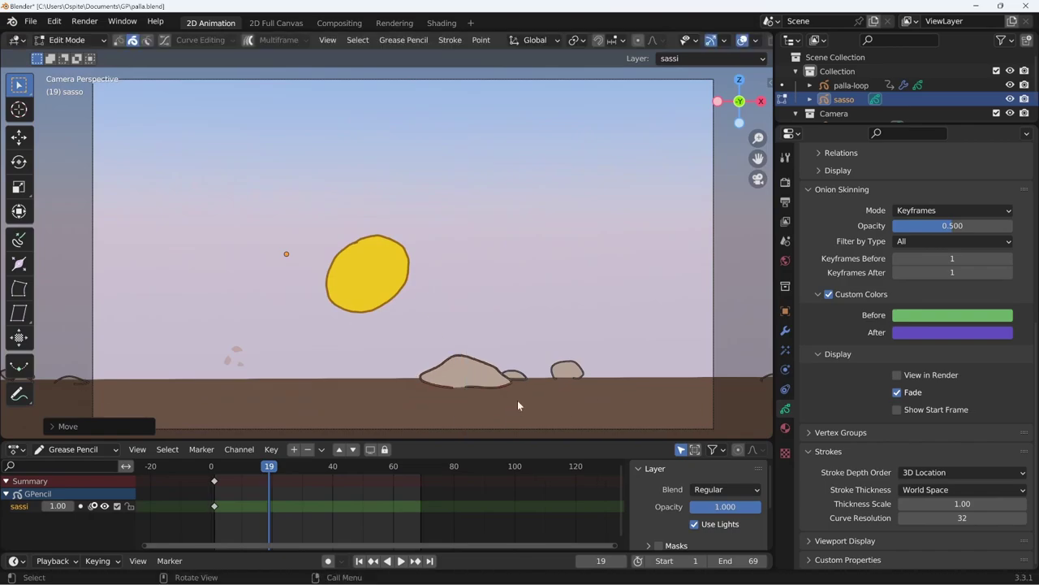
# Duplicate the big rock to its left and push the copy about 3.044 m farther back.
pyautogui.hotkey('shift', 'd')
pyautogui.click(478, 416)
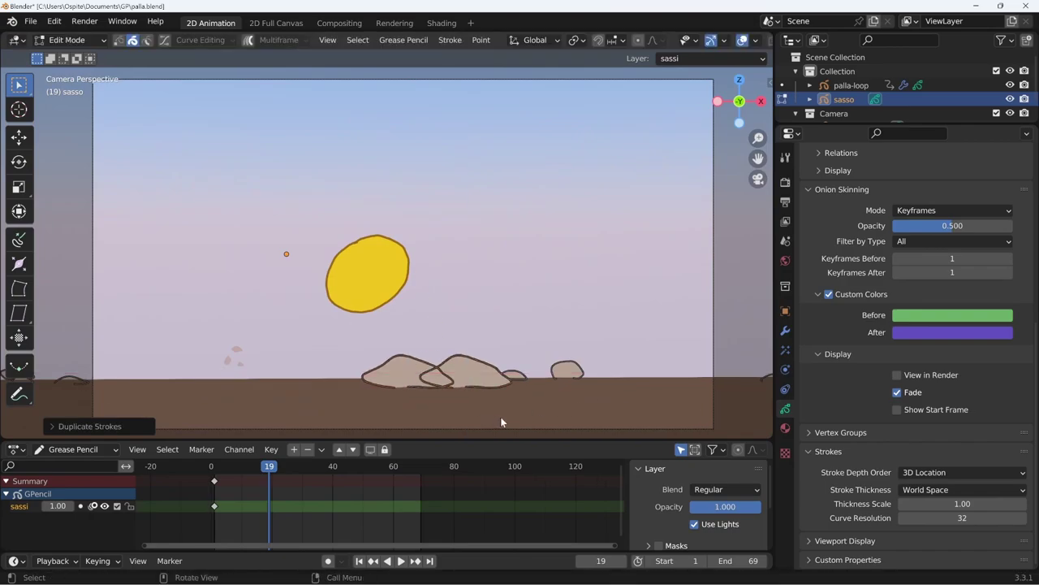
pyautogui.moveTo(501, 417); pyautogui.dragTo(616, 411, button='middle')
pyautogui.press('g')
pyautogui.press('x')
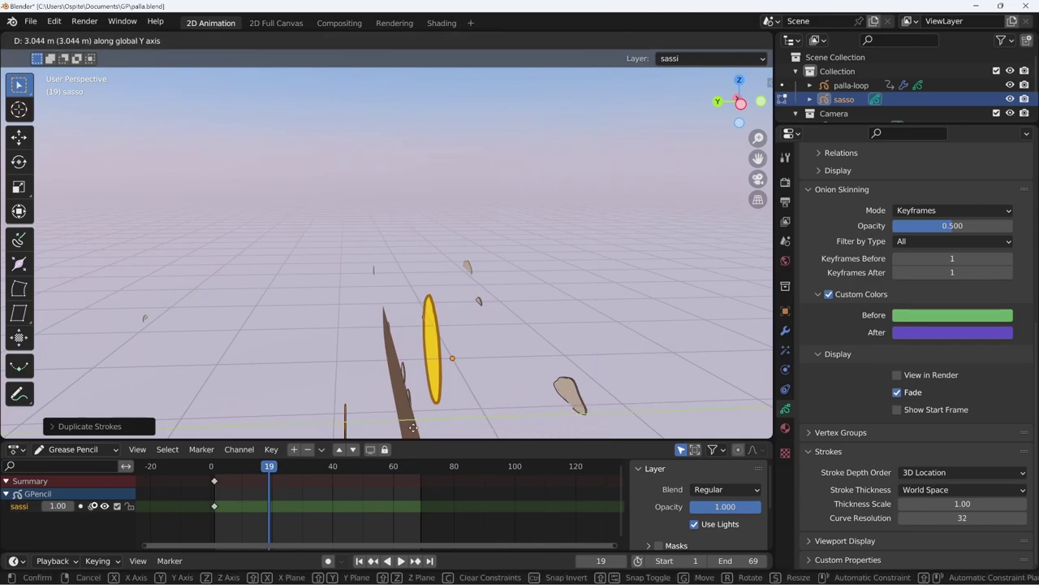
pyautogui.click(106, 461)
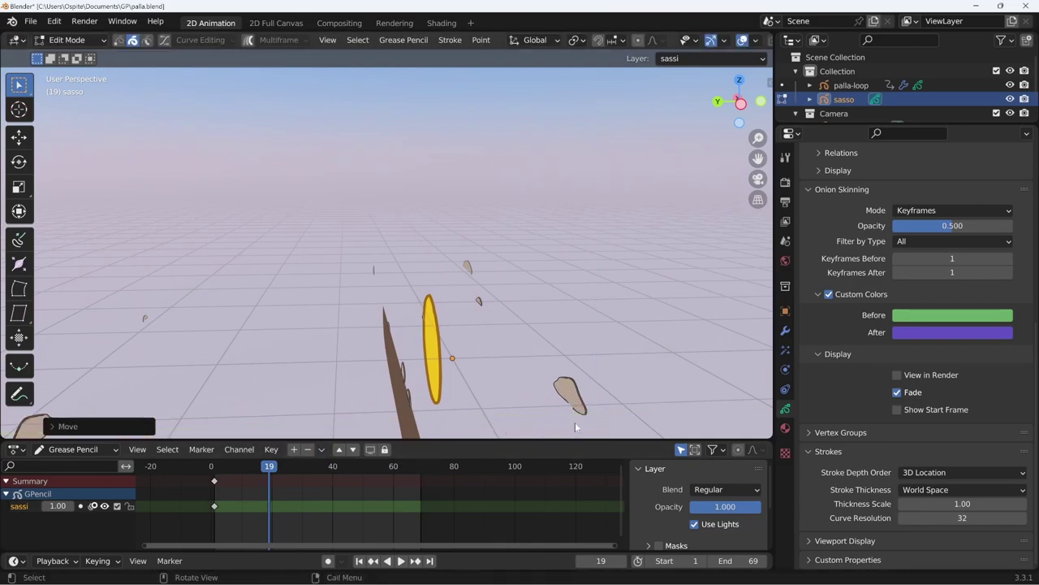
pyautogui.press('KP_0')
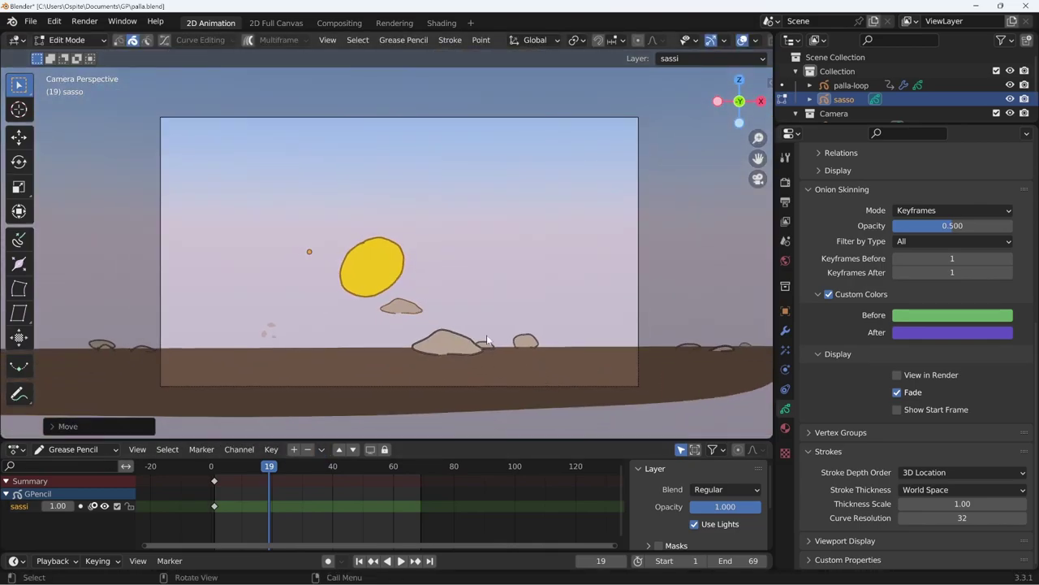
# Drop the small rock onto the ground, widen it along X and shift it left.
pyautogui.press('g')
pyautogui.press('z')
pyautogui.click(464, 372)
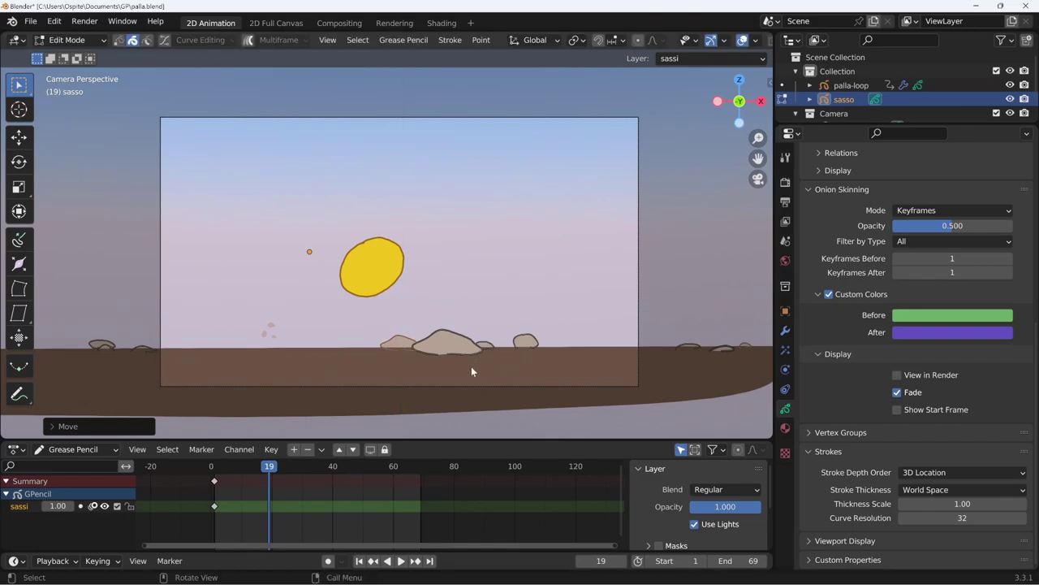
pyautogui.press('s')
pyautogui.press('x')
pyautogui.click(503, 366)
pyautogui.press('g')
pyautogui.press('x')
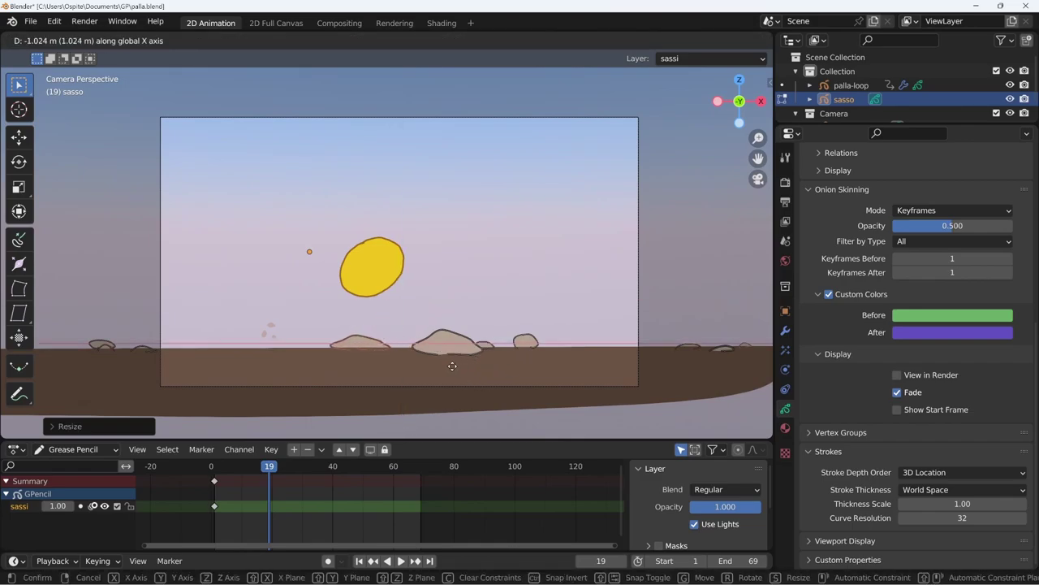
pyautogui.click(446, 367)
# Adjust the rock's height and move it about 0.9233 m along X behind the ball.
pyautogui.press('s')
pyautogui.press('z')
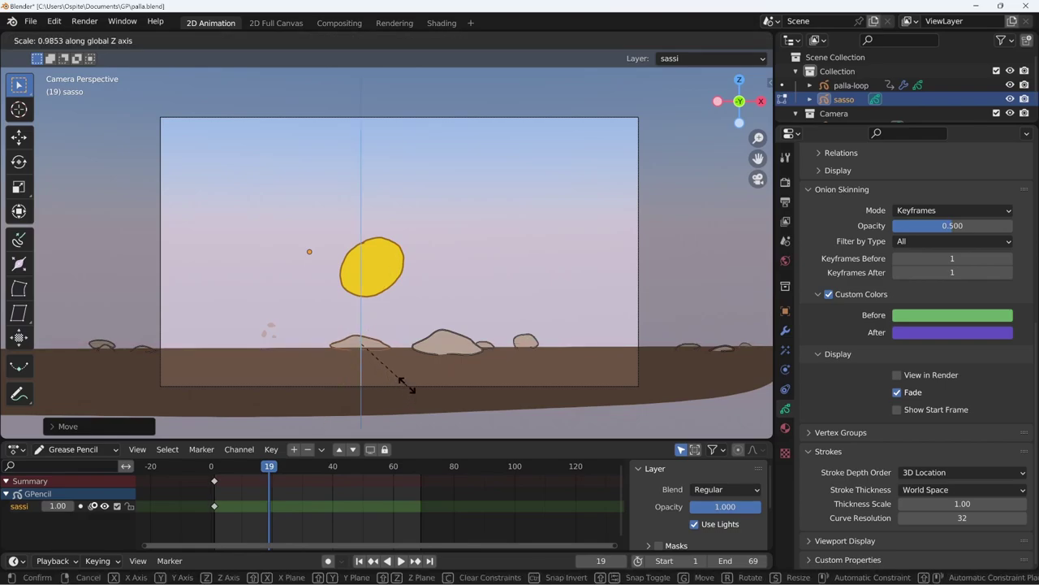
pyautogui.click(405, 383)
pyautogui.press('g')
pyautogui.press('z')
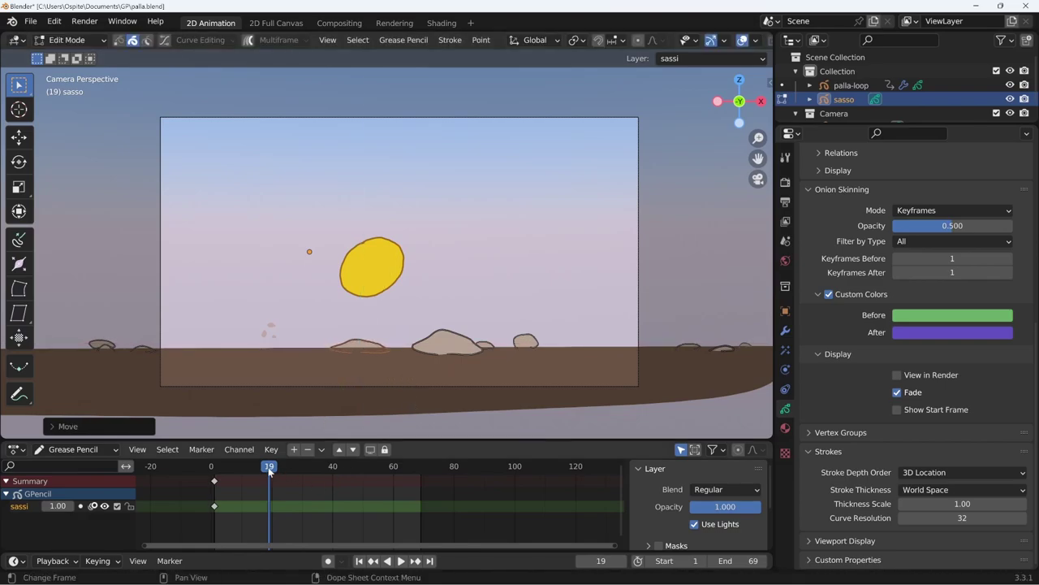
pyautogui.moveTo(269, 467)
pyautogui.mouseDown()
pyautogui.moveTo(219, 471)
pyautogui.moveTo(309, 479)
pyautogui.moveTo(251, 483)
pyautogui.moveTo(249, 498)
pyautogui.mouseUp()
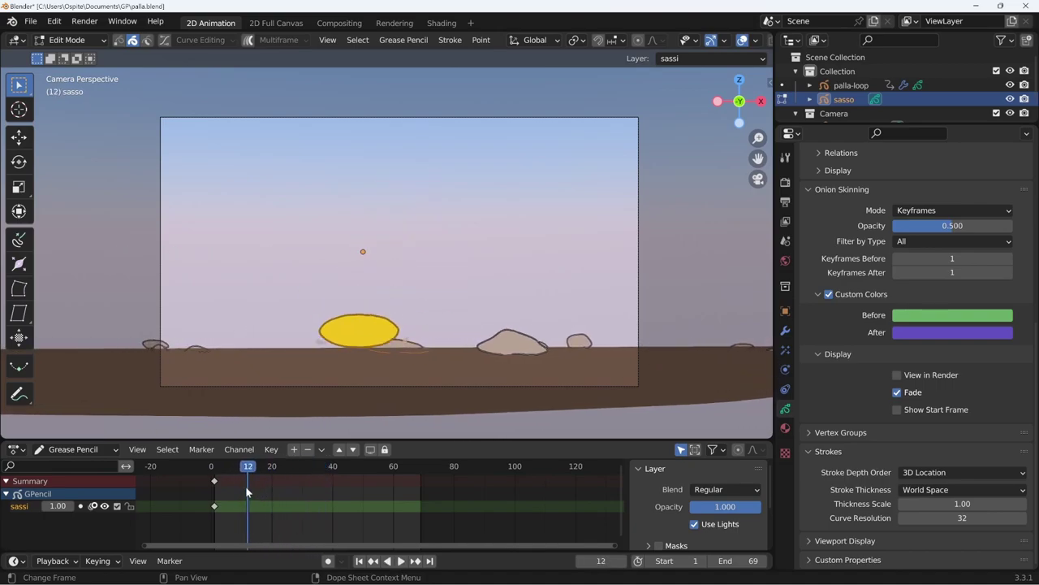
pyautogui.press('g')
pyautogui.press('x')
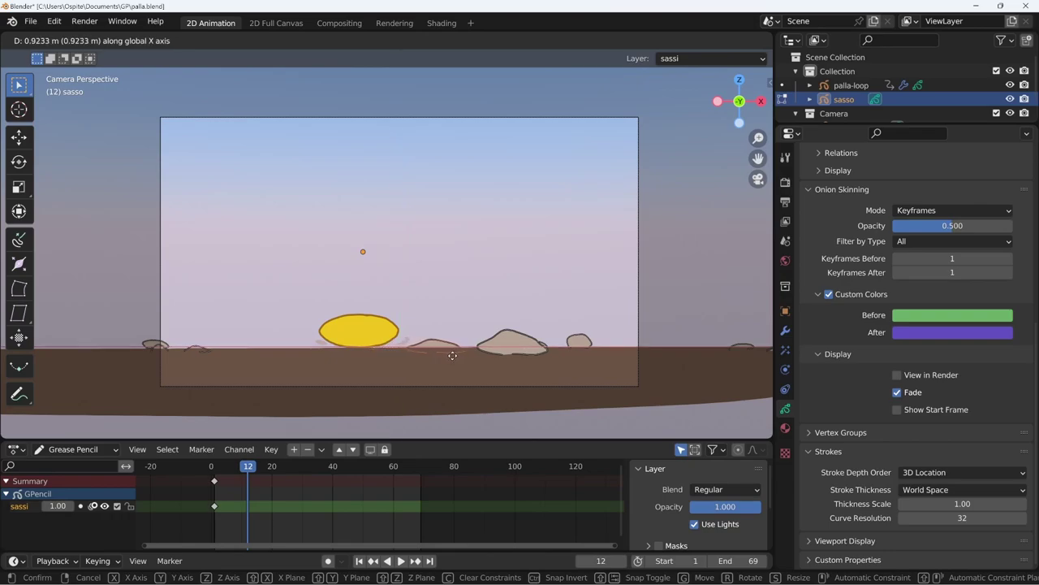
pyautogui.click(453, 355)
# Play and scrub the bouncing-ball loop, then return to the start and stop.
pyautogui.press('space')
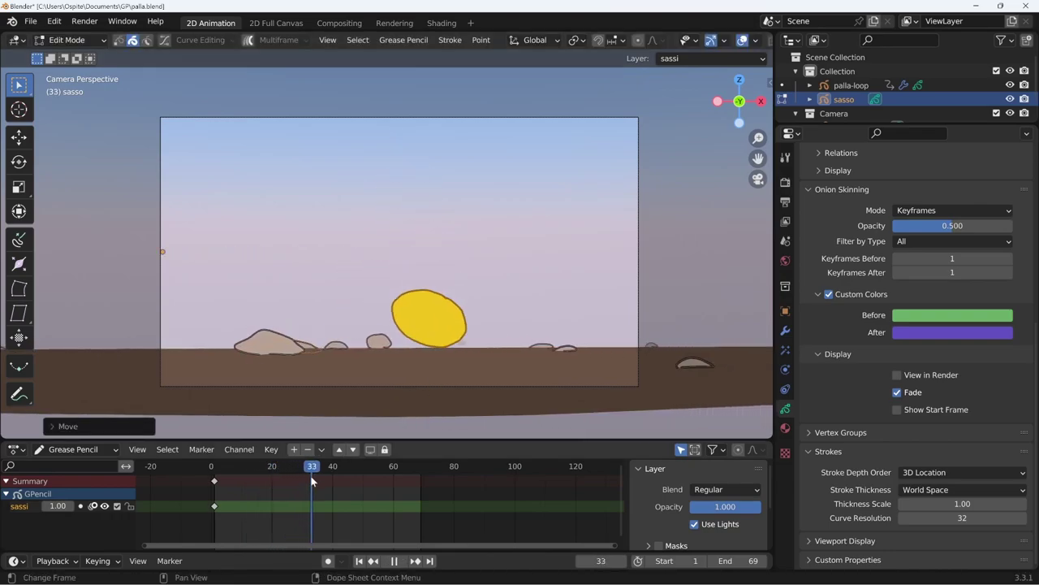
pyautogui.moveTo(310, 475)
pyautogui.mouseDown()
pyautogui.moveTo(346, 484)
pyautogui.moveTo(243, 484)
pyautogui.mouseUp()
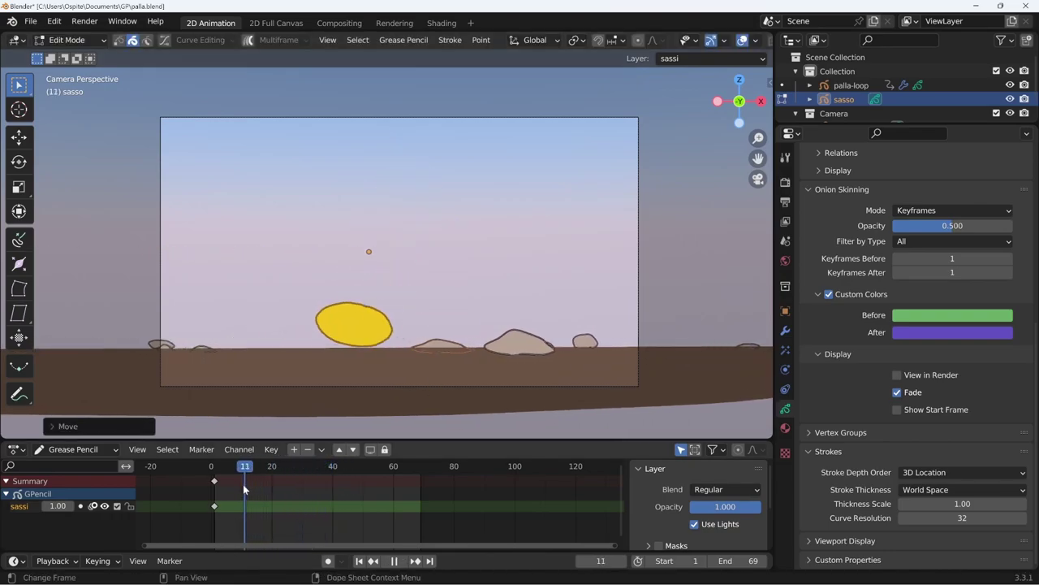
pyautogui.hotkey('shift', 'Left')
pyautogui.press('space')
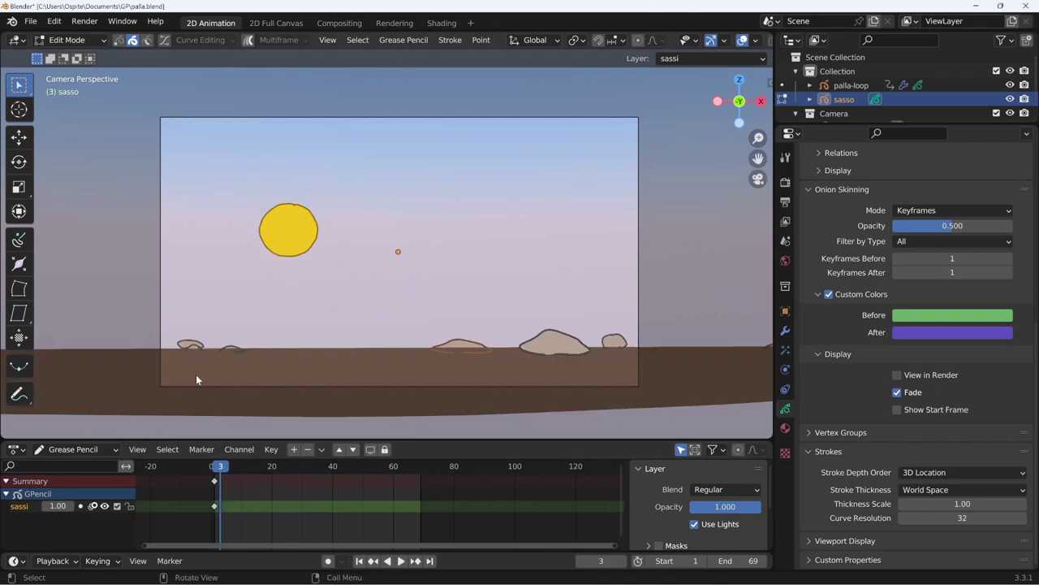
# Push a left-side rock further back along the depth (Y) axis.
pyautogui.moveTo(195, 376)
pyautogui.mouseDown(button='middle')
pyautogui.moveTo(236, 418)
pyautogui.moveTo(262, 404)
pyautogui.moveTo(407, 400)
pyautogui.moveTo(390, 445)
pyautogui.moveTo(488, 293)
pyautogui.mouseUp(button='middle')
pyautogui.press('g')
pyautogui.press('y')
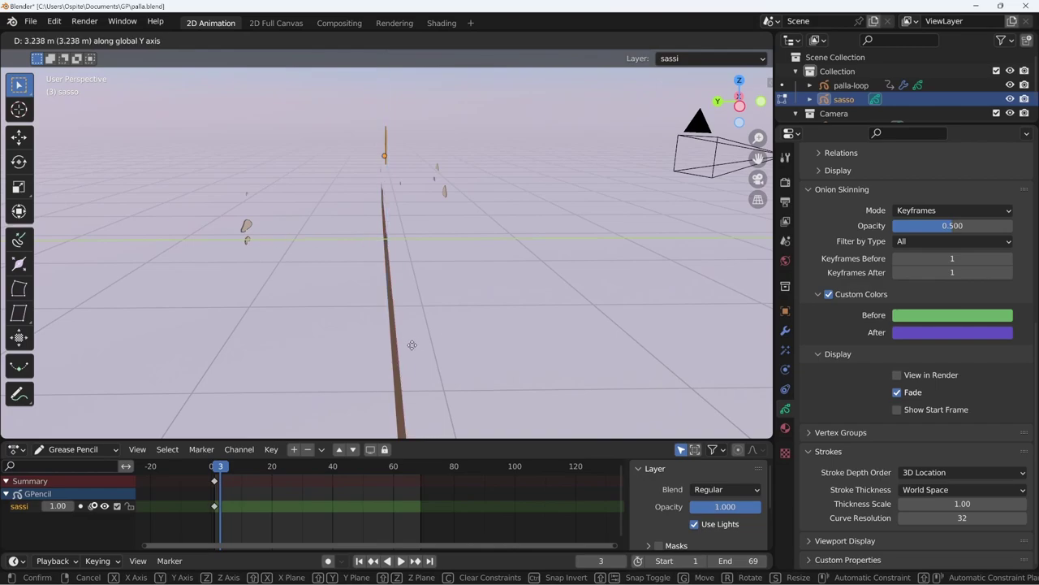
pyautogui.click(416, 346)
pyautogui.press('KP_0')
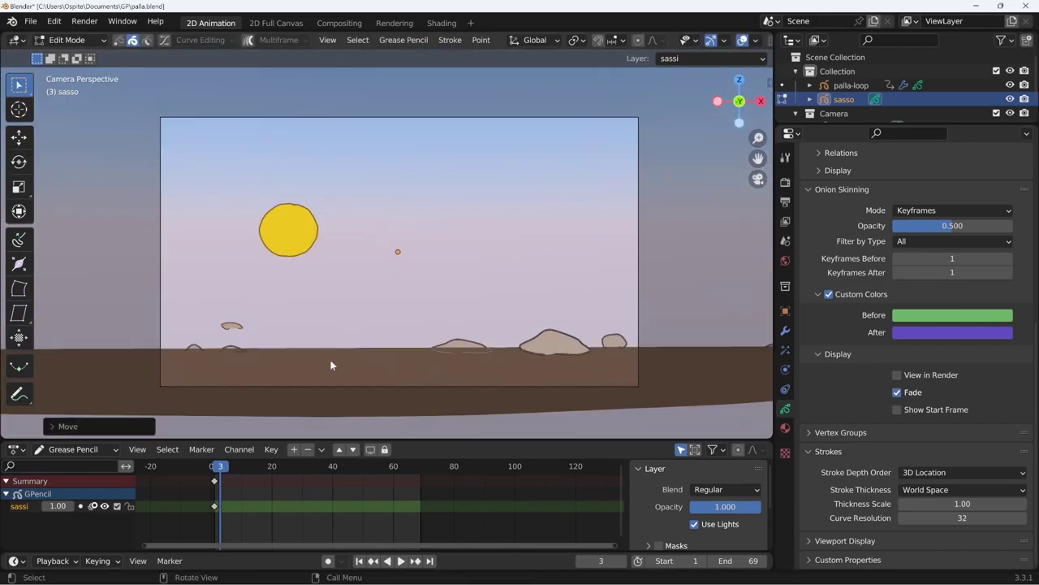
# Scale the small rock down and reposition it along X near the ground.
pyautogui.press('g')
pyautogui.press('z')
pyautogui.press('s')
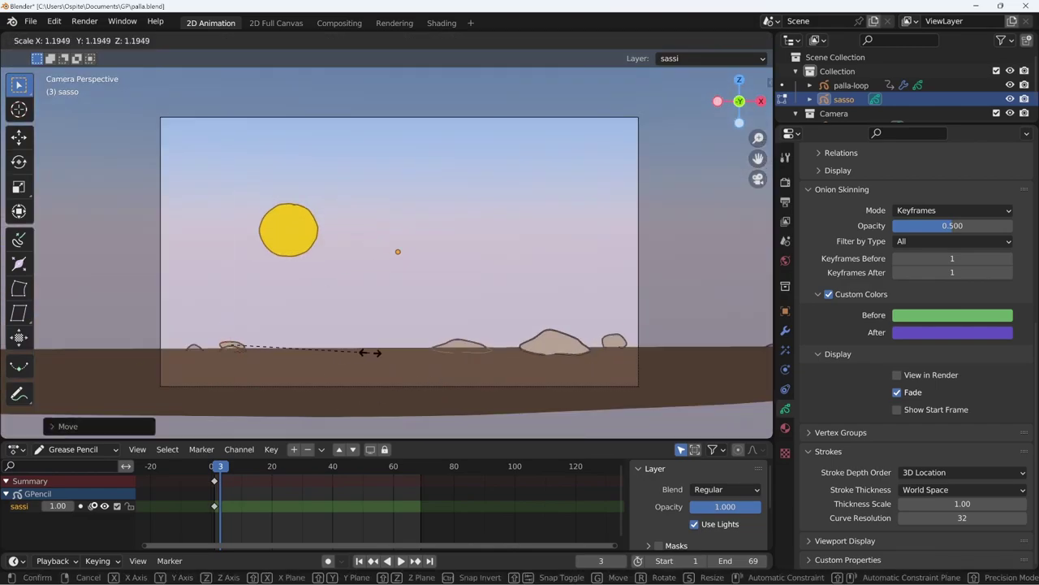
pyautogui.click(382, 355)
pyautogui.press('g')
pyautogui.press('y')
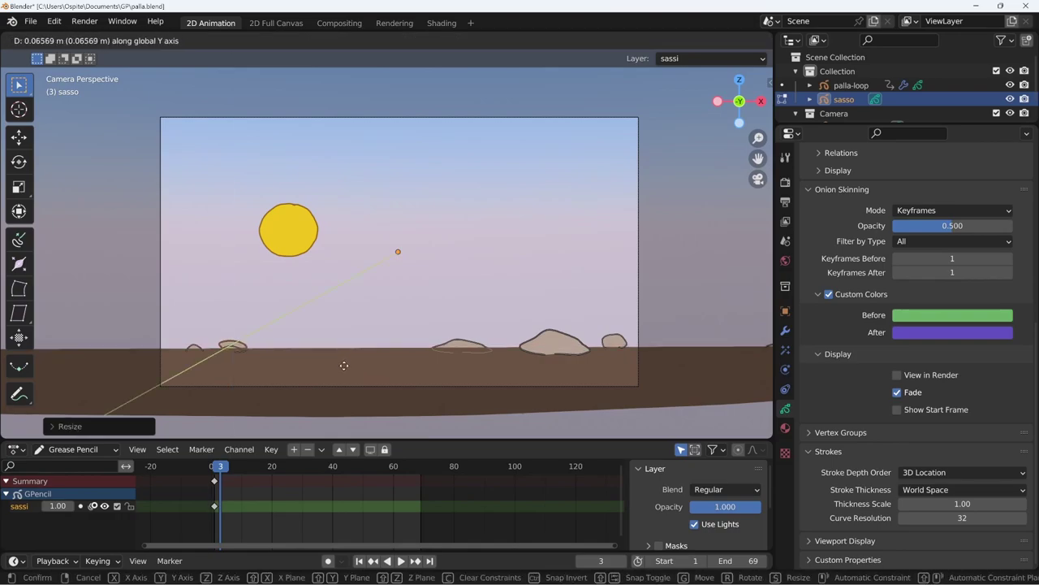
pyautogui.press('x')
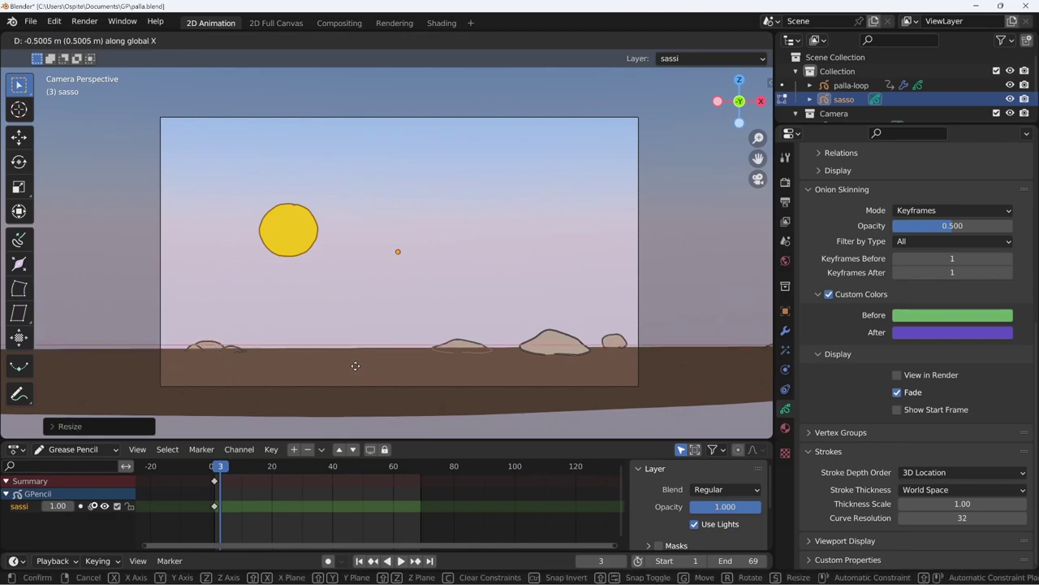
pyautogui.click(363, 364)
# Preview the playback, then shift a rock sideways along X.
pyautogui.press('space')
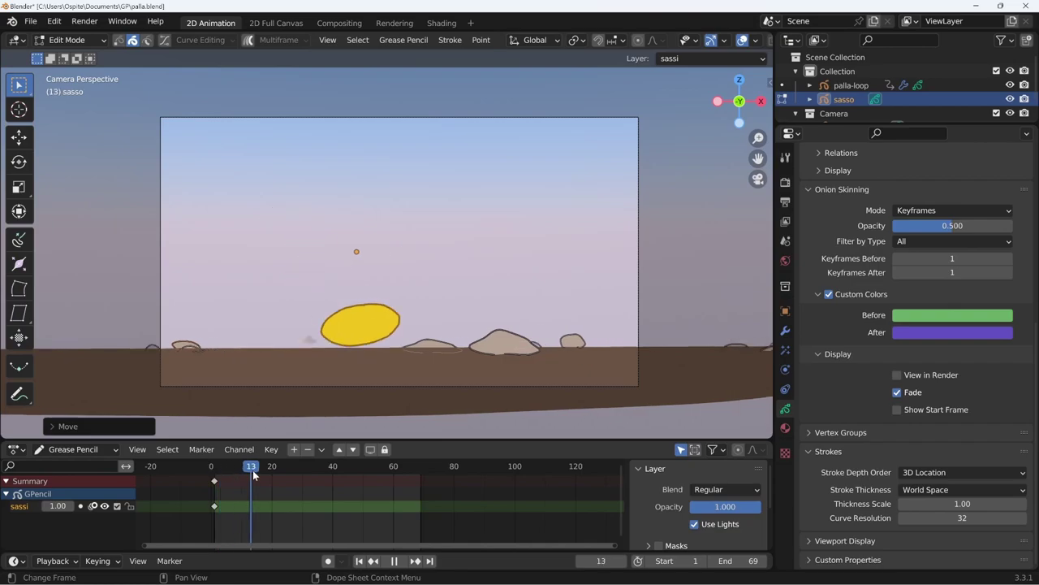
pyautogui.press('Escape')
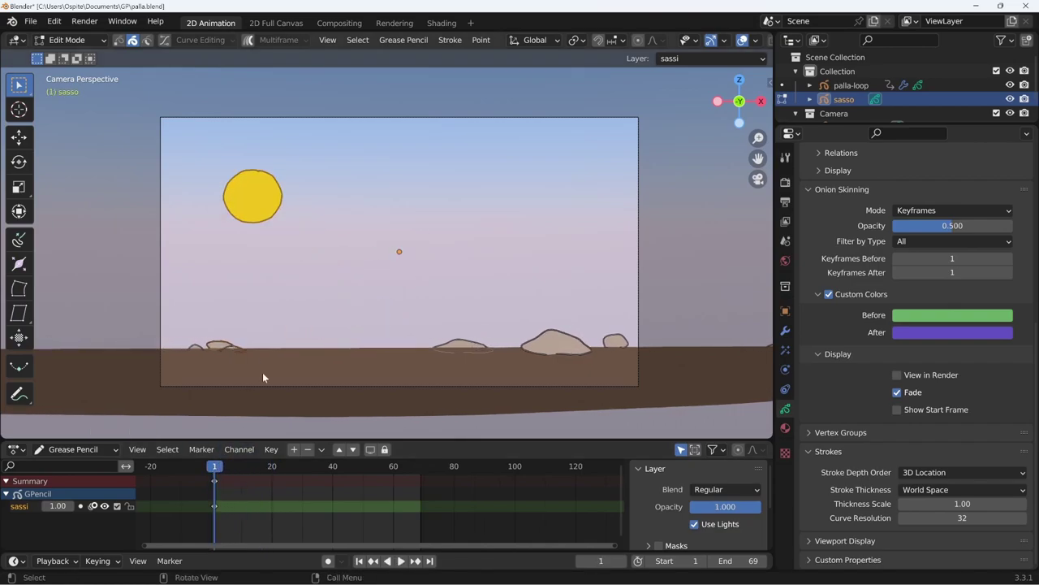
pyautogui.moveTo(262, 372)
pyautogui.mouseDown(button='middle')
pyautogui.moveTo(363, 399)
pyautogui.moveTo(454, 356)
pyautogui.mouseUp(button='middle')
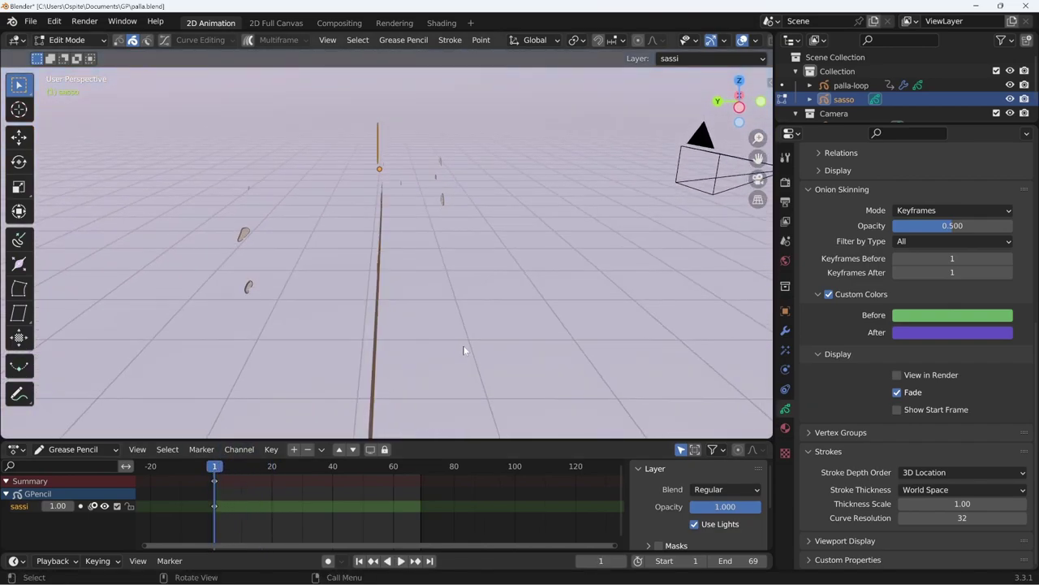
pyautogui.press('g')
pyautogui.press('x')
pyautogui.click(607, 368)
# Lift the small rock from below the frame onto the ground line.
pyautogui.press('KP_0')
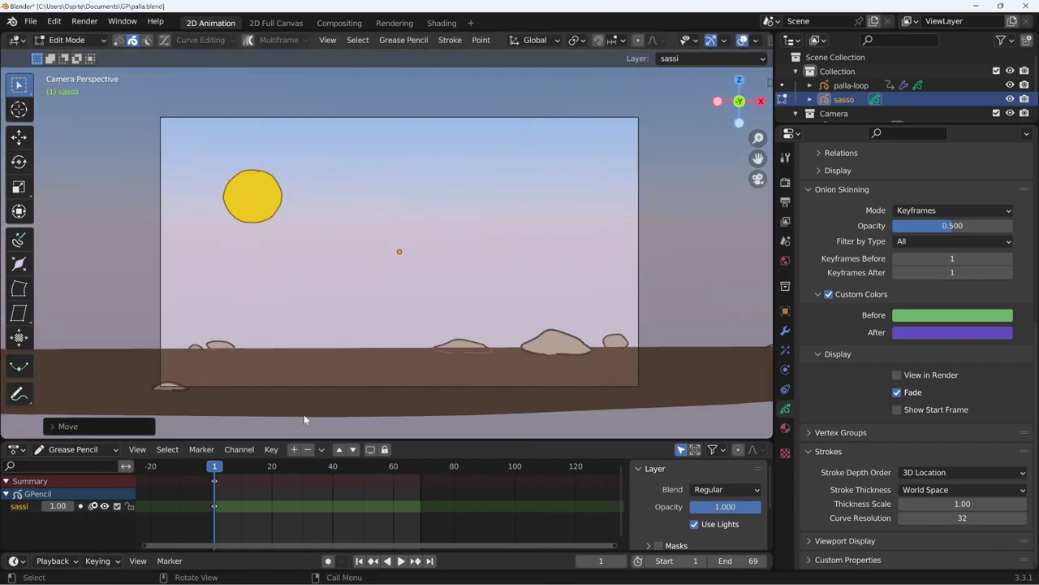
pyautogui.press('g')
pyautogui.press('z')
pyautogui.click(298, 395)
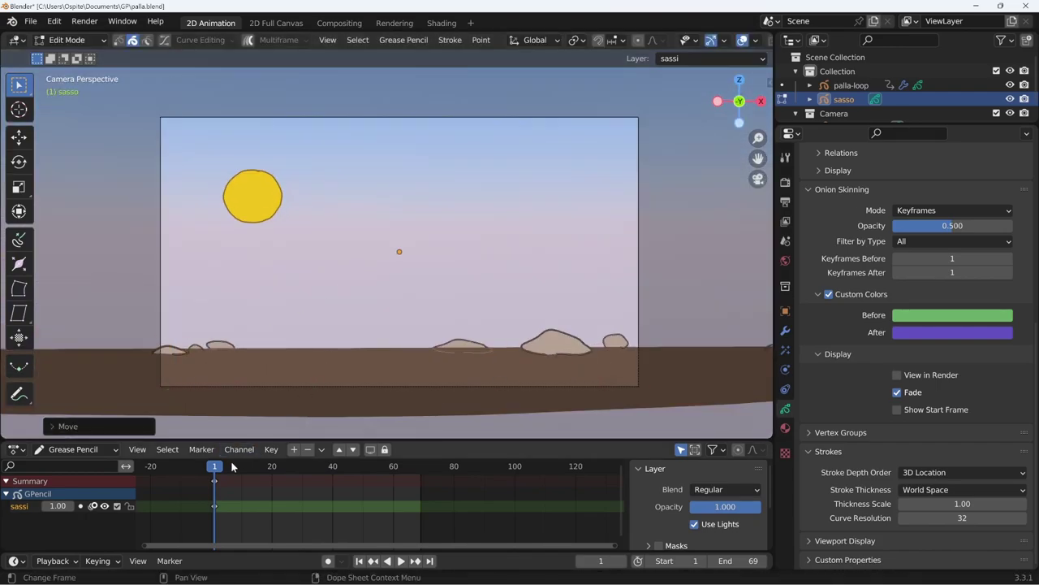
# Slide the left rock horizontally along the ground to its new place.
pyautogui.press('g')
pyautogui.press('x')
pyautogui.click(325, 388)
# Play and scrub the animation to check the rocks' parallax, stopping at frame 57.
pyautogui.press('space')
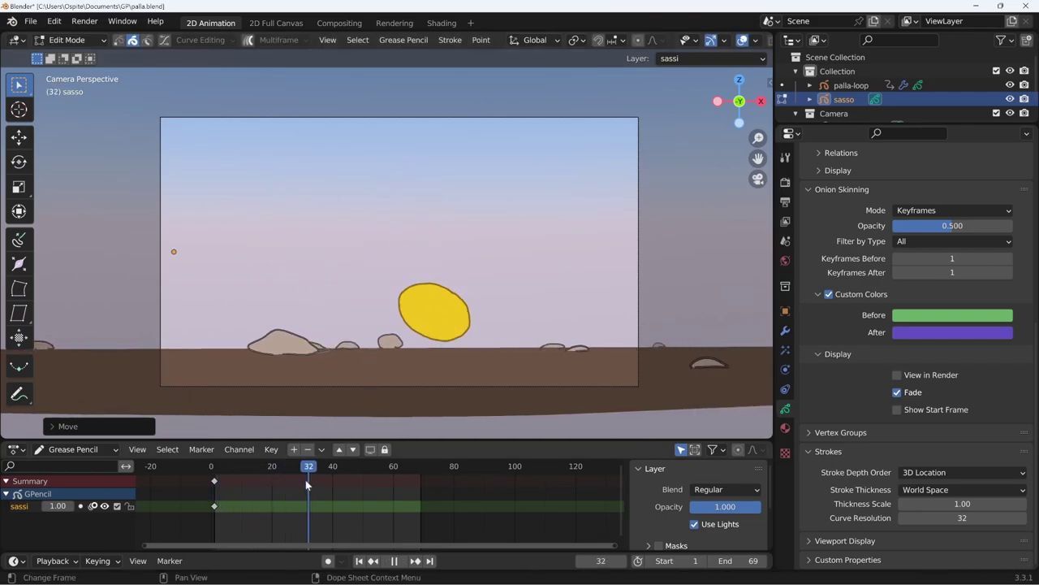
pyautogui.click(243, 479)
pyautogui.moveTo(244, 479); pyautogui.dragTo(202, 479)
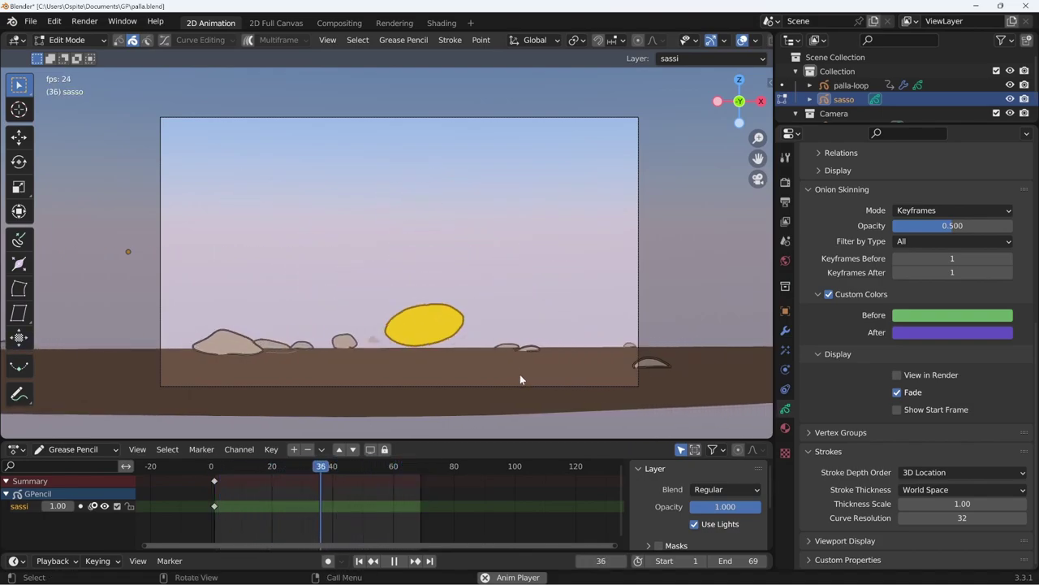
pyautogui.press('space')
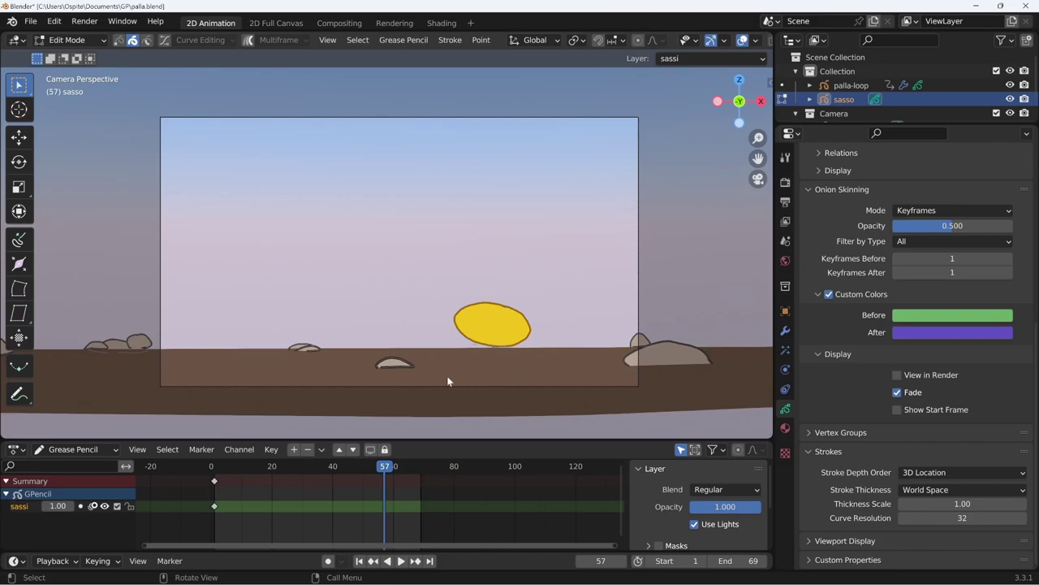
pyautogui.moveTo(355, 399)
pyautogui.mouseDown(button='middle')
pyautogui.moveTo(442, 369)
pyautogui.moveTo(407, 332)
pyautogui.moveTo(367, 336)
pyautogui.mouseUp(button='middle')
# Duplicate the rock strokes twice, sliding each copy along the depth axis.
pyautogui.moveTo(317, 200)
pyautogui.mouseDown(button='middle')
pyautogui.moveTo(336, 287)
pyautogui.moveTo(441, 316)
pyautogui.moveTo(450, 299)
pyautogui.moveTo(428, 346)
pyautogui.moveTo(477, 351)
pyautogui.mouseUp(button='middle')
pyautogui.hotkey('shift', 'd')
pyautogui.press('y')
pyautogui.press('Return')
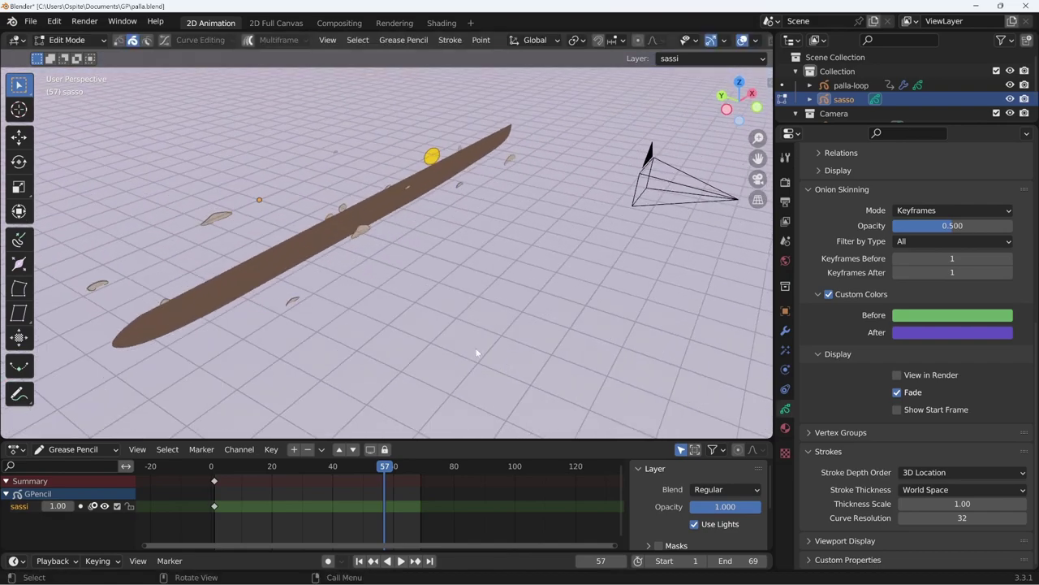
pyautogui.hotkey('shift', 'd')
pyautogui.press('y')
pyautogui.press('Return')
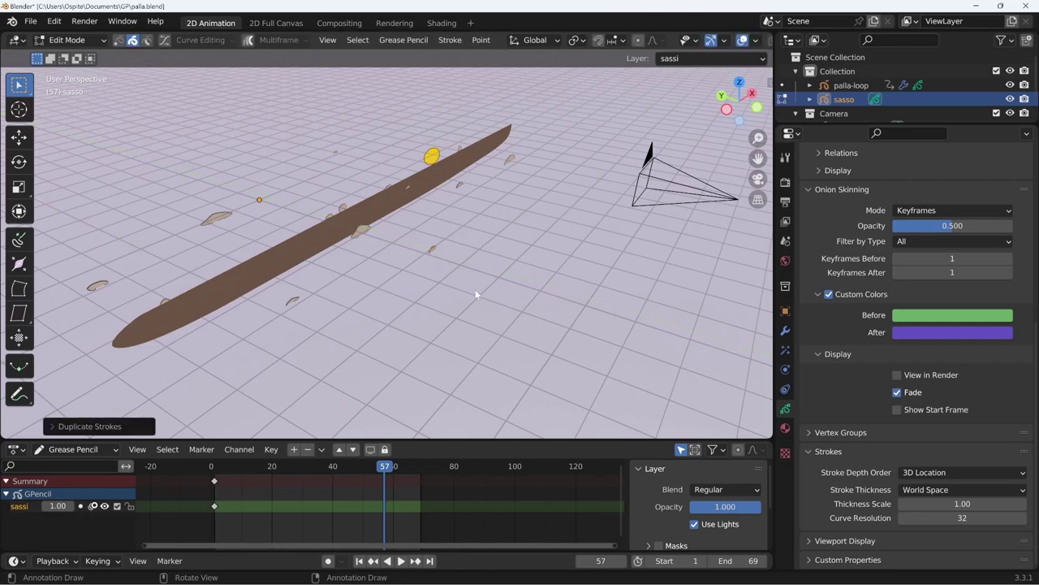
# Set the copied rock's depth, then raise it onto the ground in camera view.
pyautogui.moveTo(475, 289); pyautogui.dragTo(415, 306, button='middle')
pyautogui.press('g')
pyautogui.press('y')
pyautogui.press('Return')
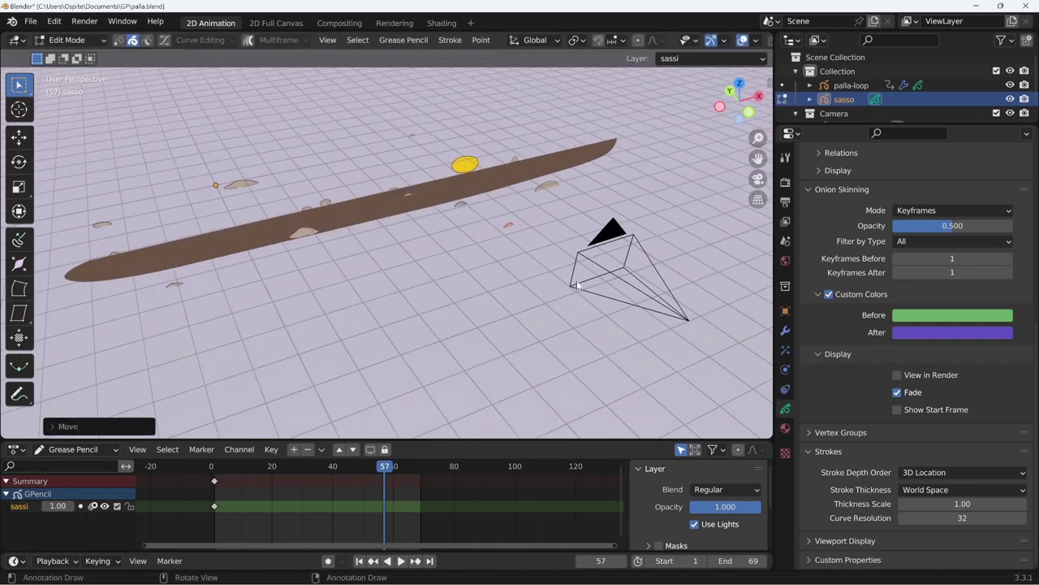
pyautogui.press('KP_0')
pyautogui.press('g')
pyautogui.press('z')
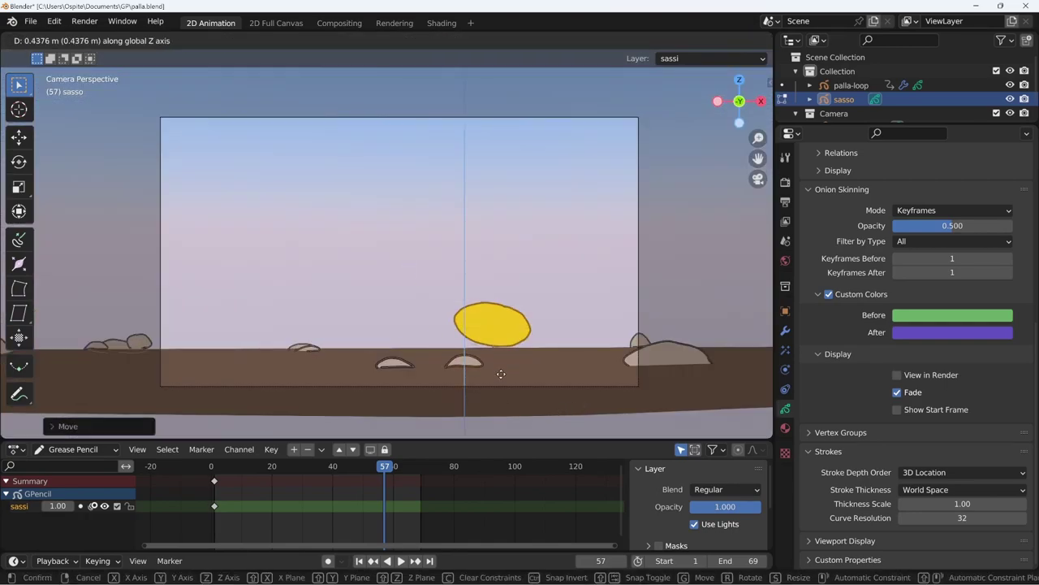
pyautogui.press('Return')
# Stretch the lower stone 1.732× along the X axis.
pyautogui.press('s')
pyautogui.press('x')
pyautogui.press('Return')
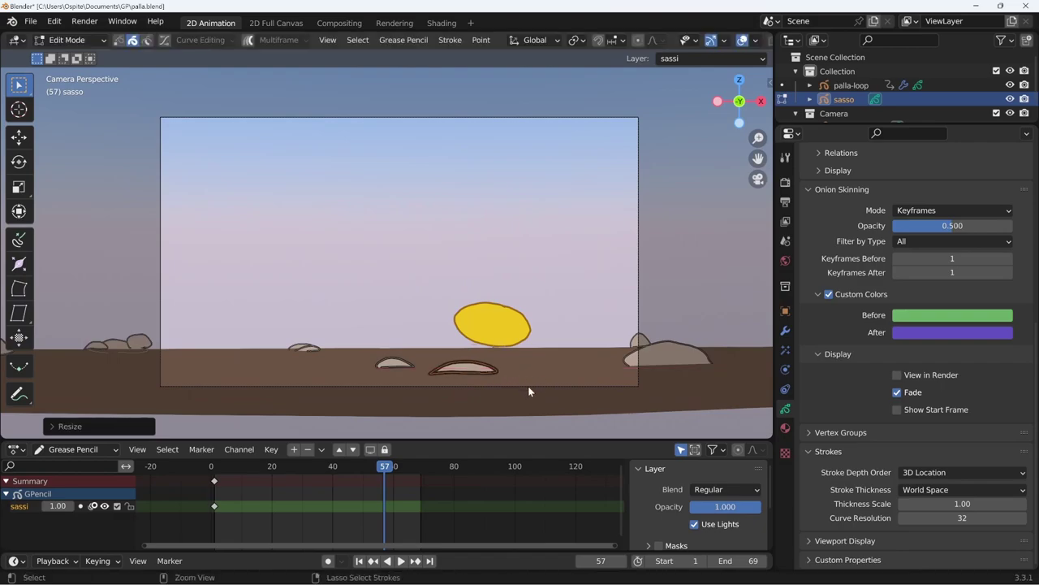
pyautogui.hotkey('ctrl', 'z')
pyautogui.press('s')
pyautogui.press('x')
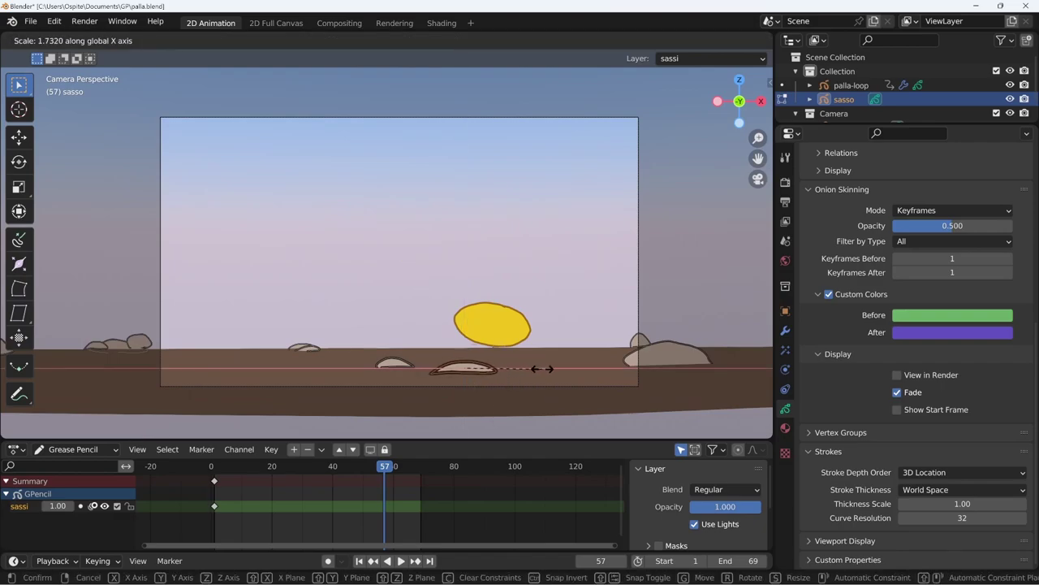
pyautogui.press('Return')
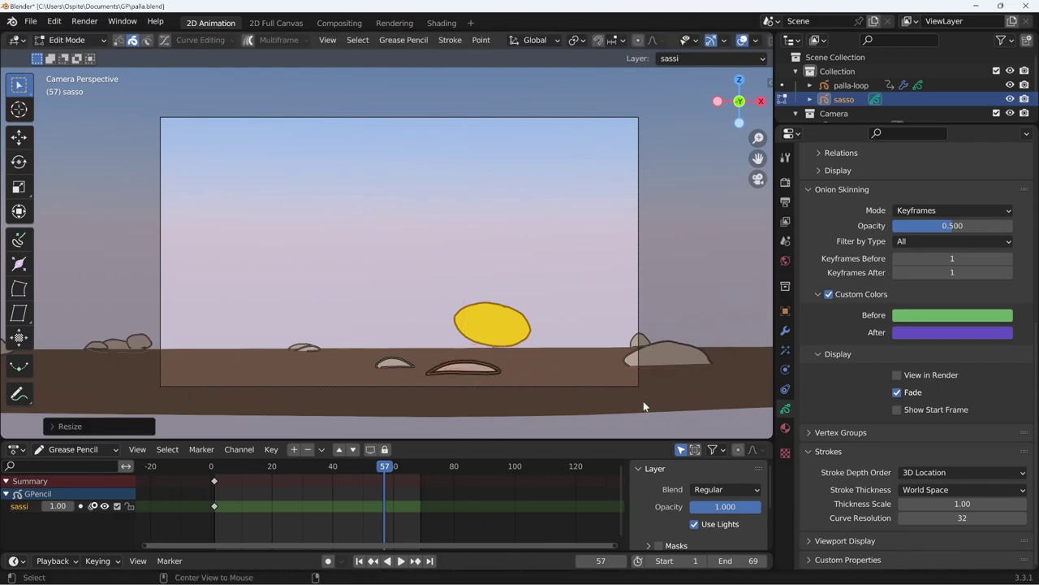
# Thin the stone's outline and slide it along X near the frame's centre.
pyautogui.hotkey('alt', 's')
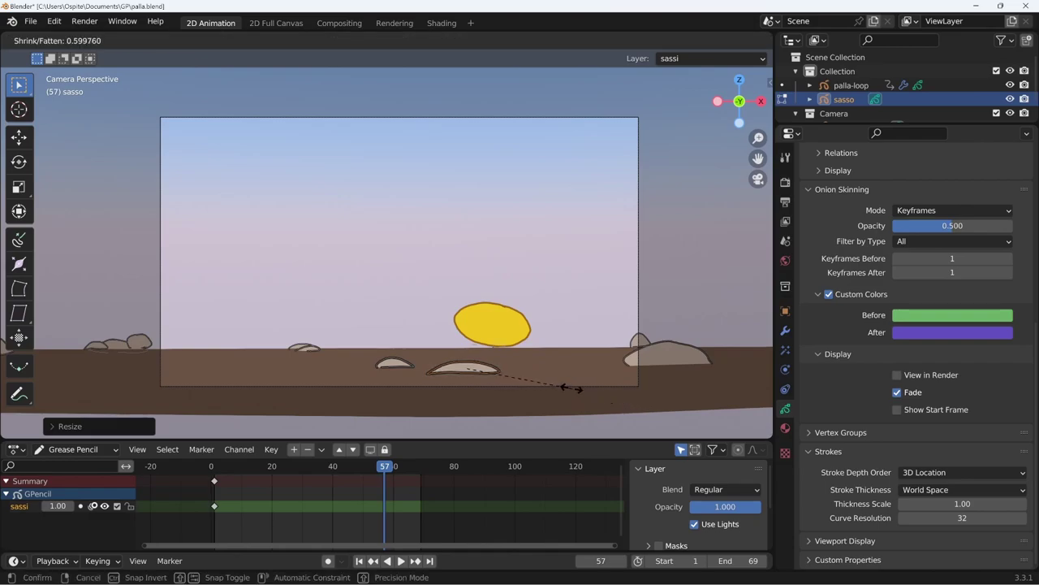
pyautogui.press('Return')
pyautogui.press('g')
pyautogui.press('x')
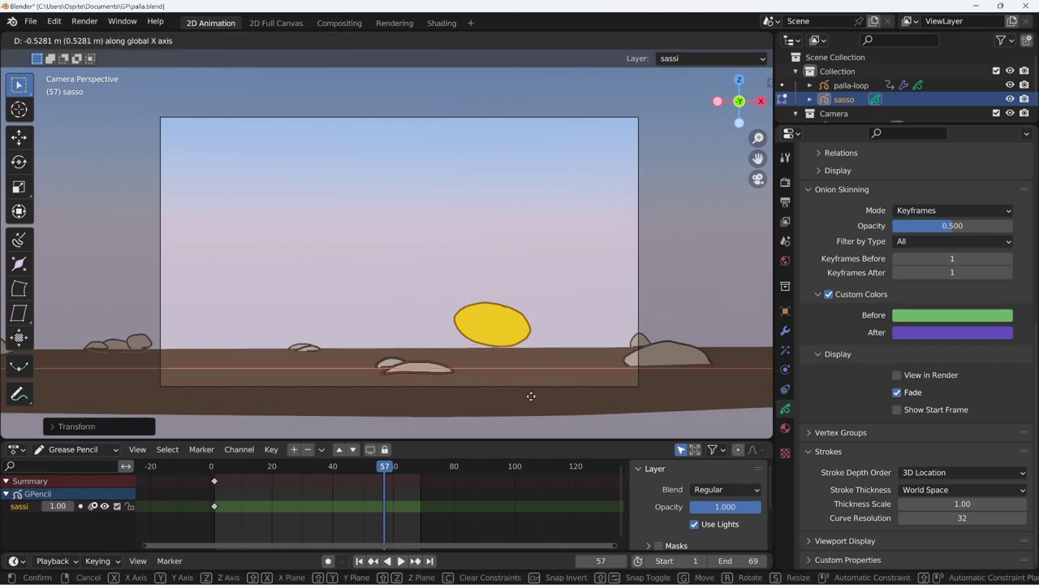
pyautogui.press('Return')
pyautogui.press('space')
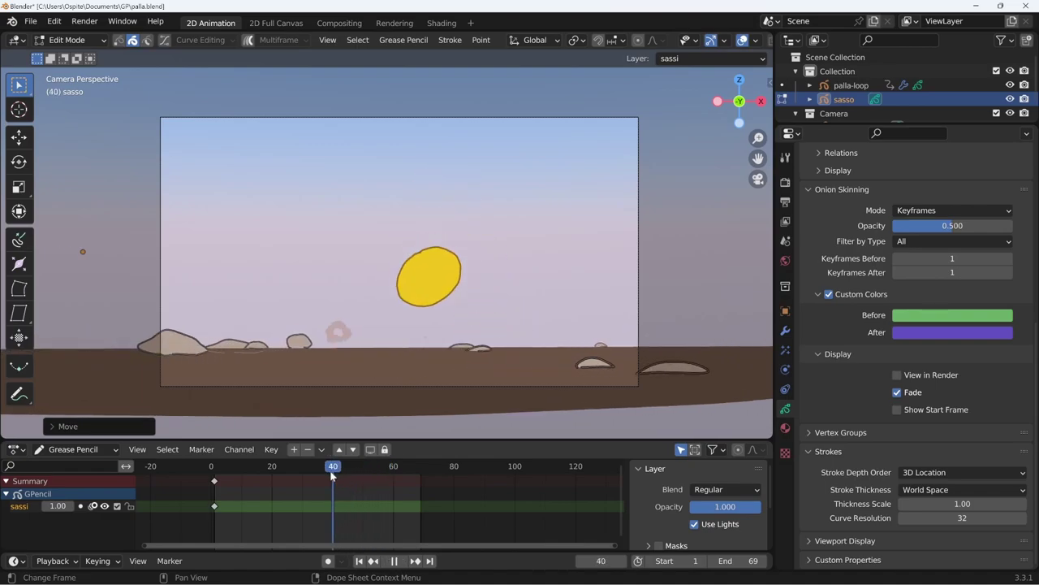
# Scrub and play the loop, stop at frame 42, and save palla.blend.
pyautogui.moveTo(375, 477); pyautogui.dragTo(210, 482)
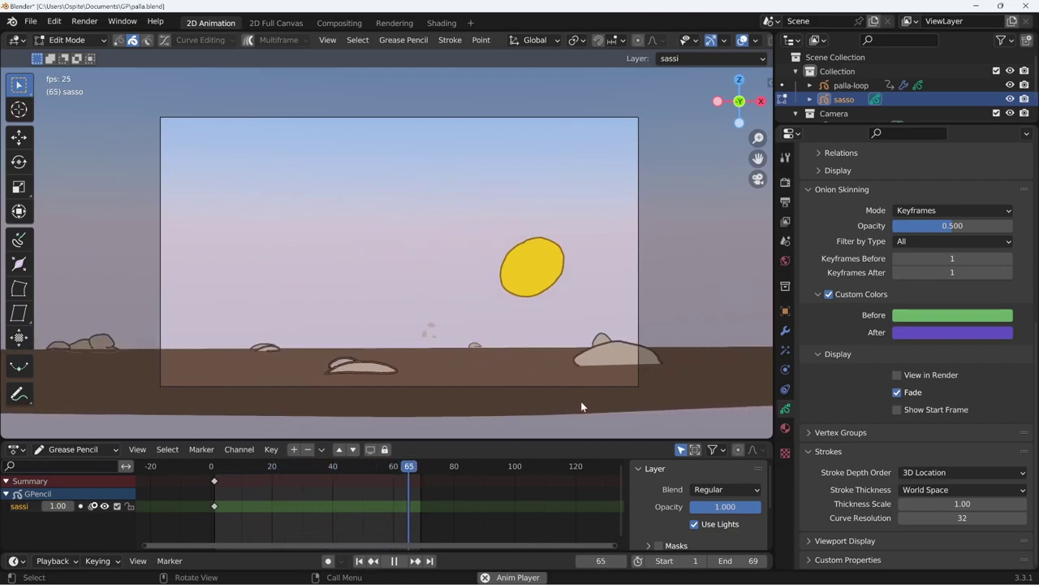
pyautogui.press('space')
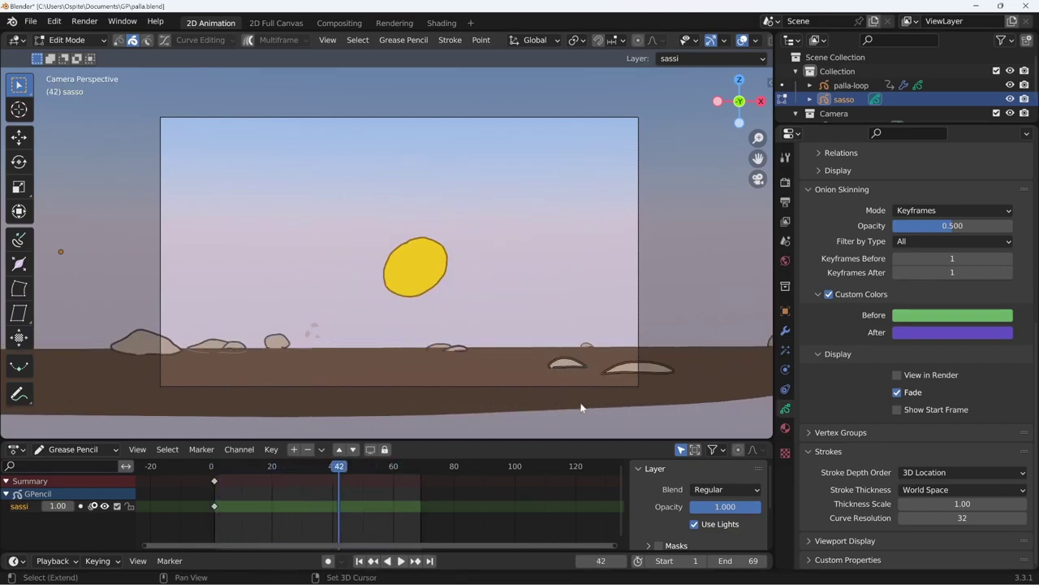
pyautogui.hotkey('ctrl', 's')
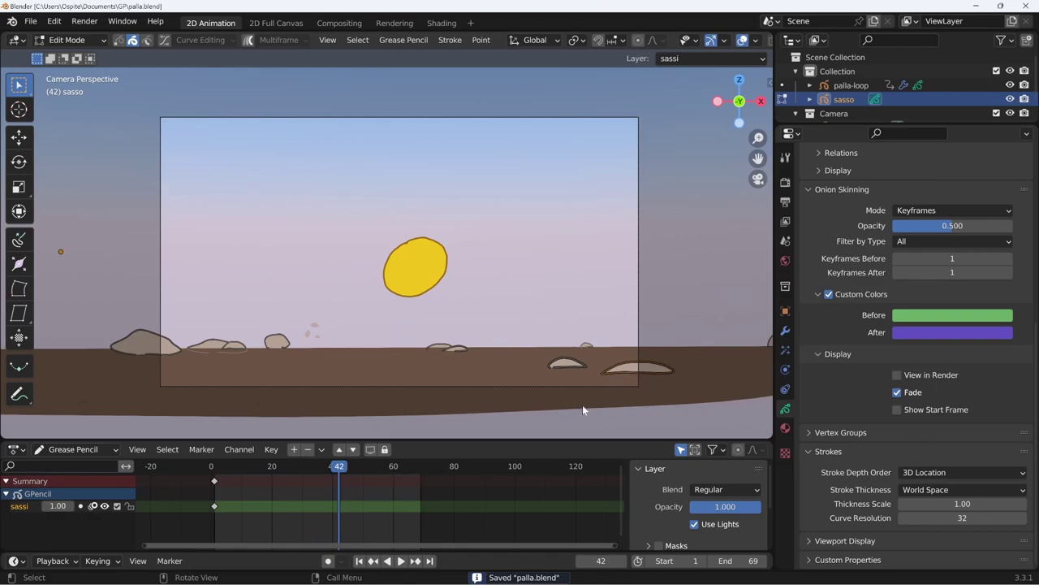
# Rename the sasso object to fondo.
pyautogui.doubleClick(844, 98)
pyautogui.scroll(-1, 844, 99)
pyautogui.write('t')
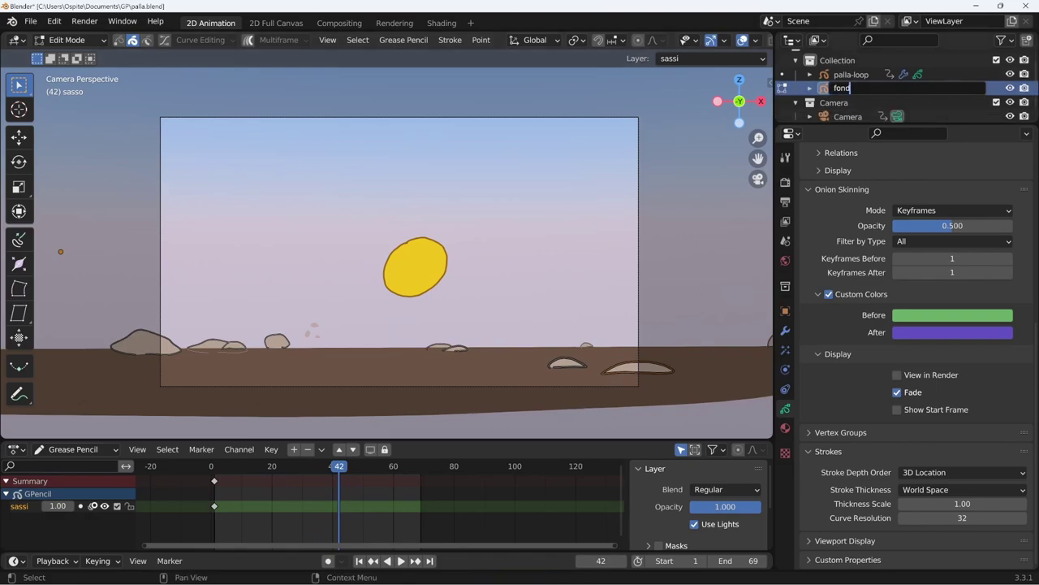
pyautogui.press('Return')
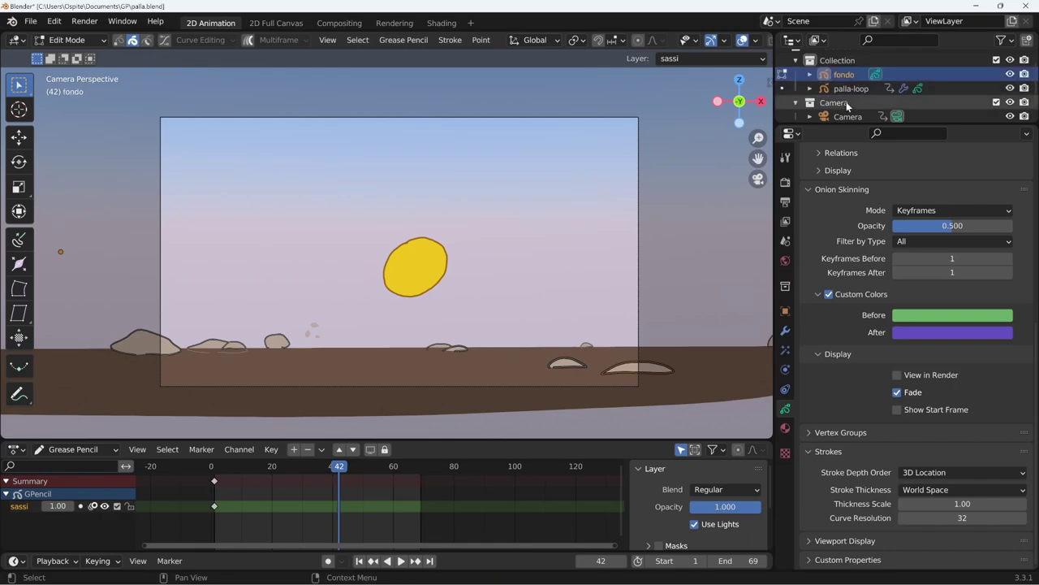
# Put the fumo material in fondo's new slot and make it a single-user copy.
pyautogui.click(785, 430)
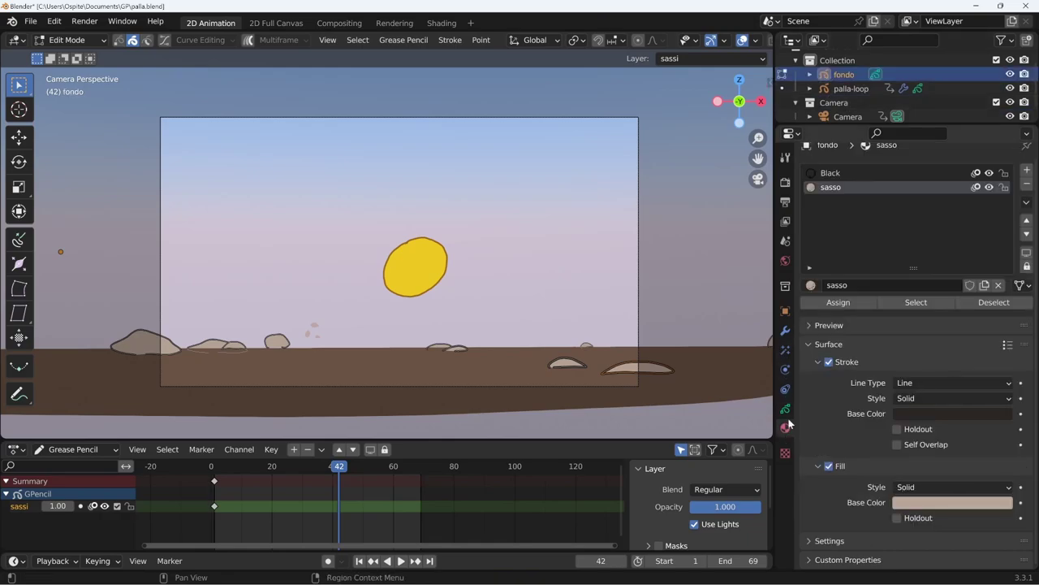
pyautogui.click(846, 210)
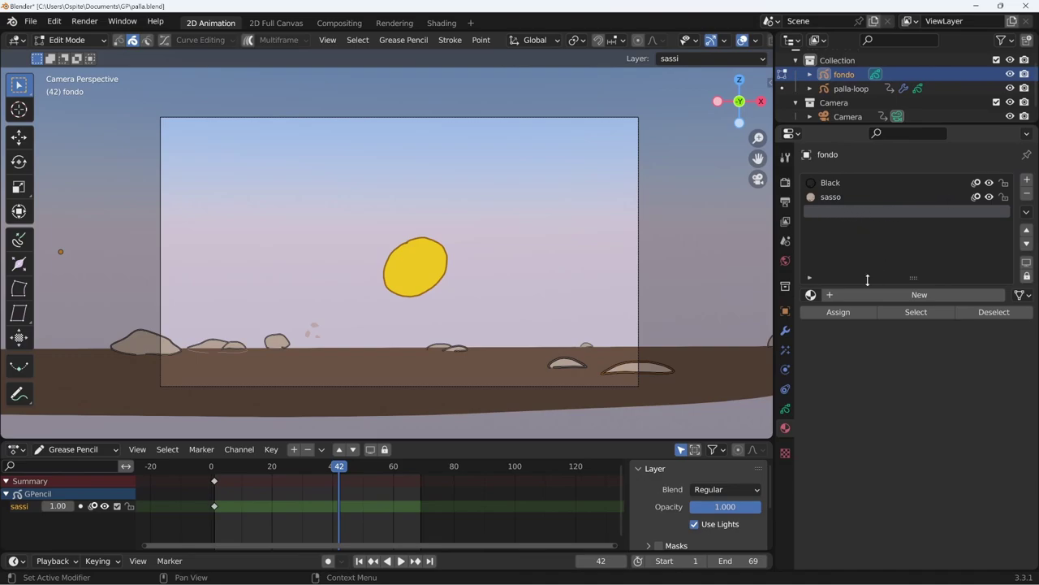
pyautogui.click(810, 295)
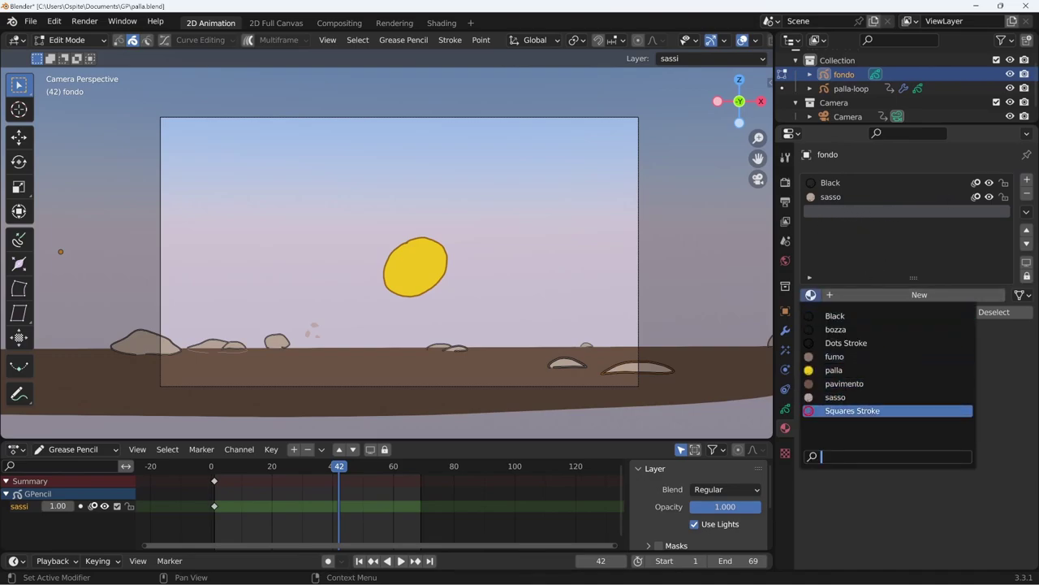
pyautogui.click(837, 357)
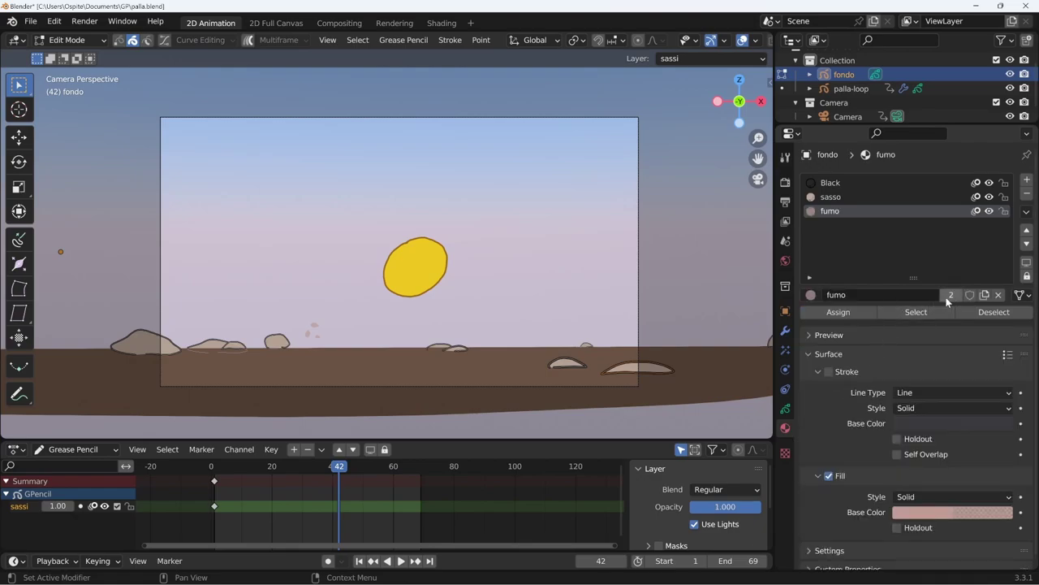
pyautogui.click(863, 297)
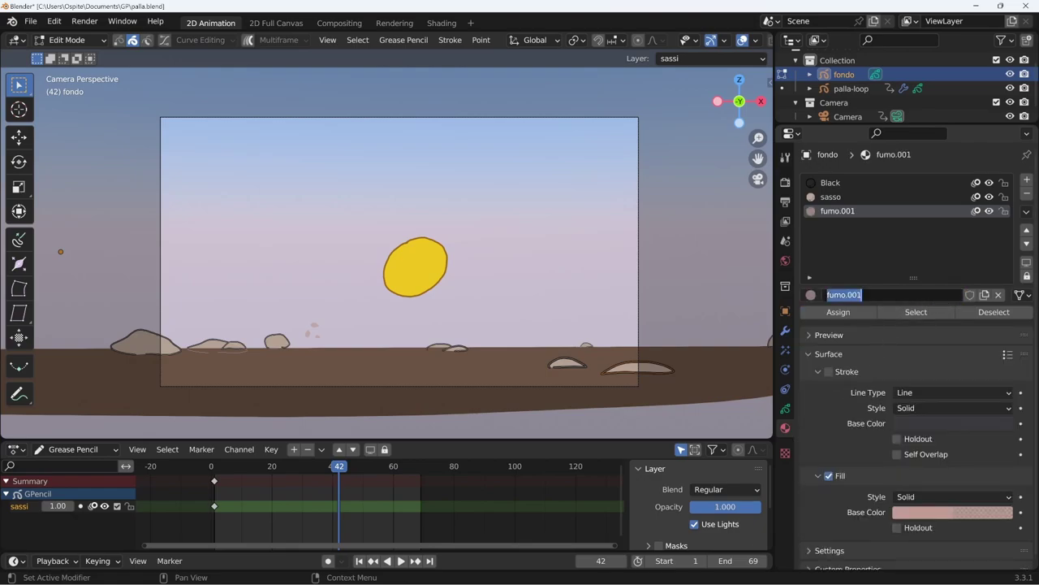
pyautogui.write('nuvole')
# Sample the sky blue as fill colour and lower its saturation to 0.399.
pyautogui.click(932, 515)
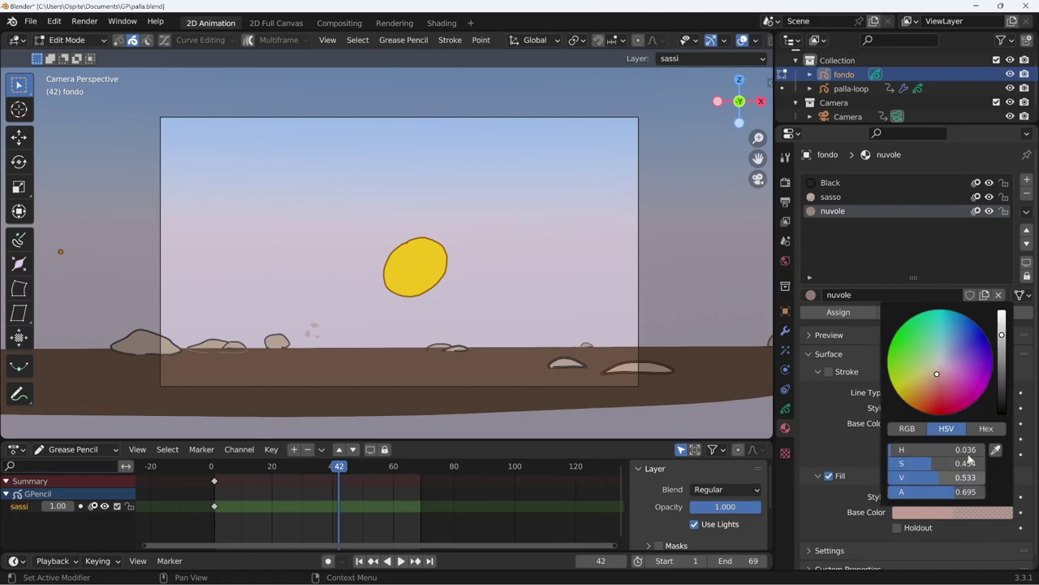
pyautogui.click(997, 453)
pyautogui.click(521, 150)
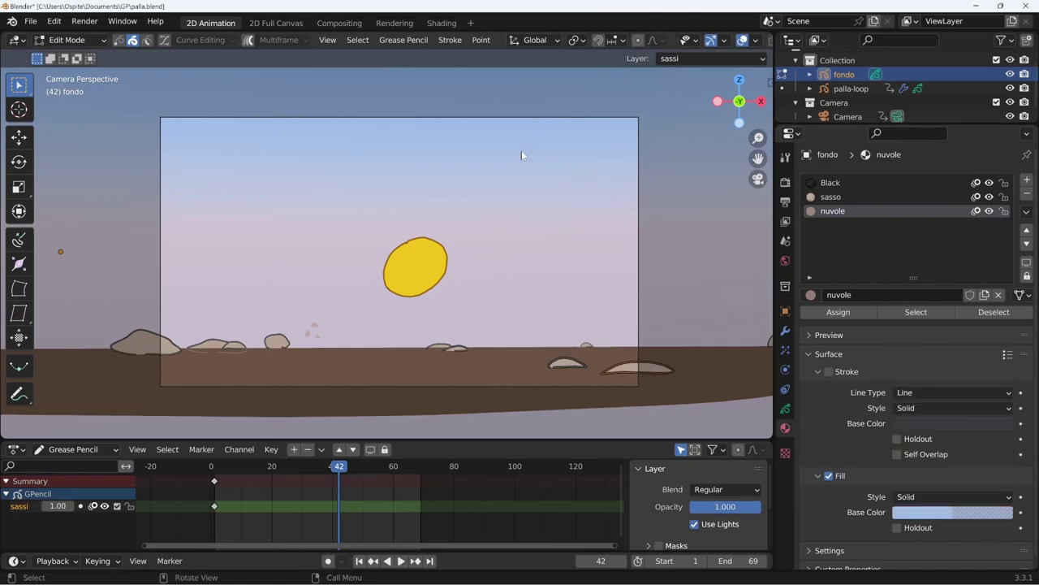
pyautogui.click(932, 516)
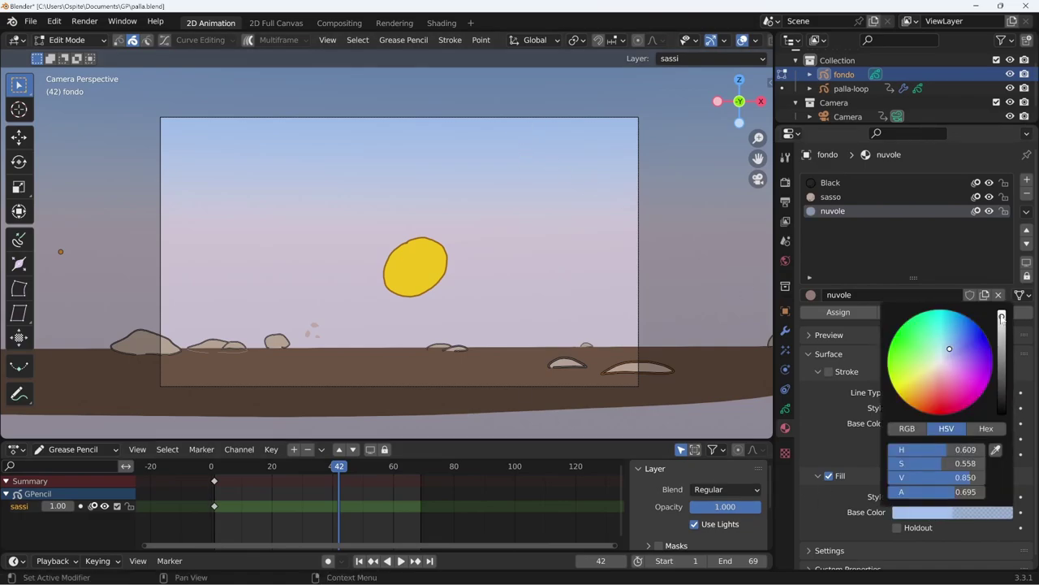
pyautogui.moveTo(930, 460); pyautogui.dragTo(911, 461)
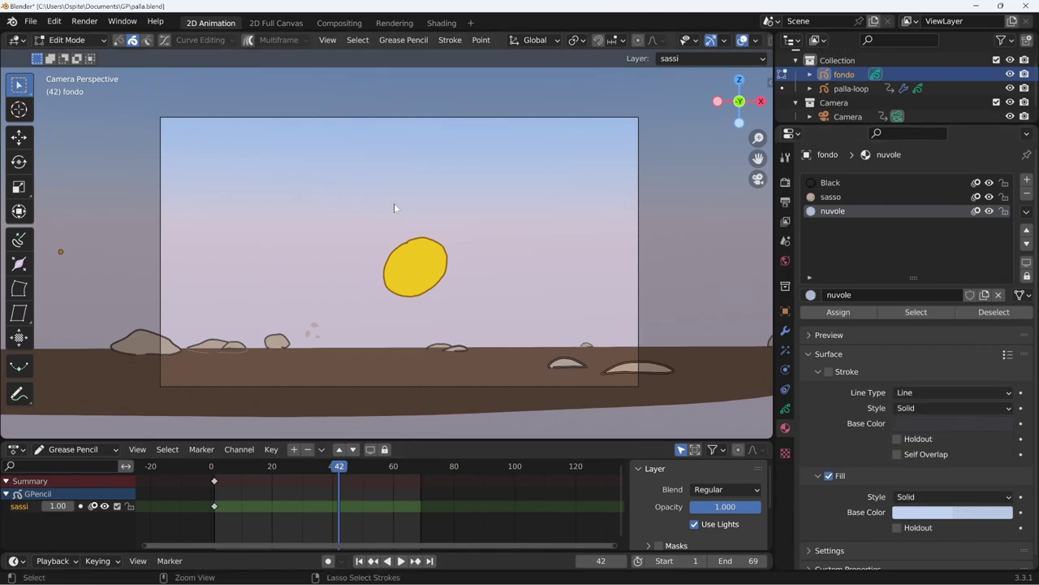
pyautogui.hotkey('ctrl', 'Tab')
# Switch to Draw Mode and sketch a pale-blue cloud across the sky above the ball.
pyautogui.click(395, 127)
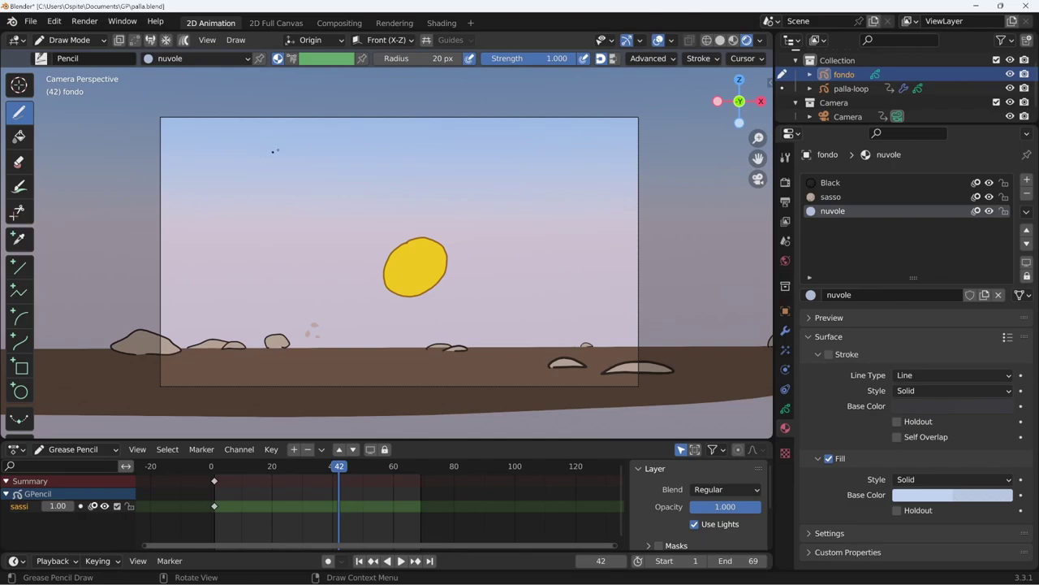
pyautogui.moveTo(342, 131); pyautogui.dragTo(600, 162)
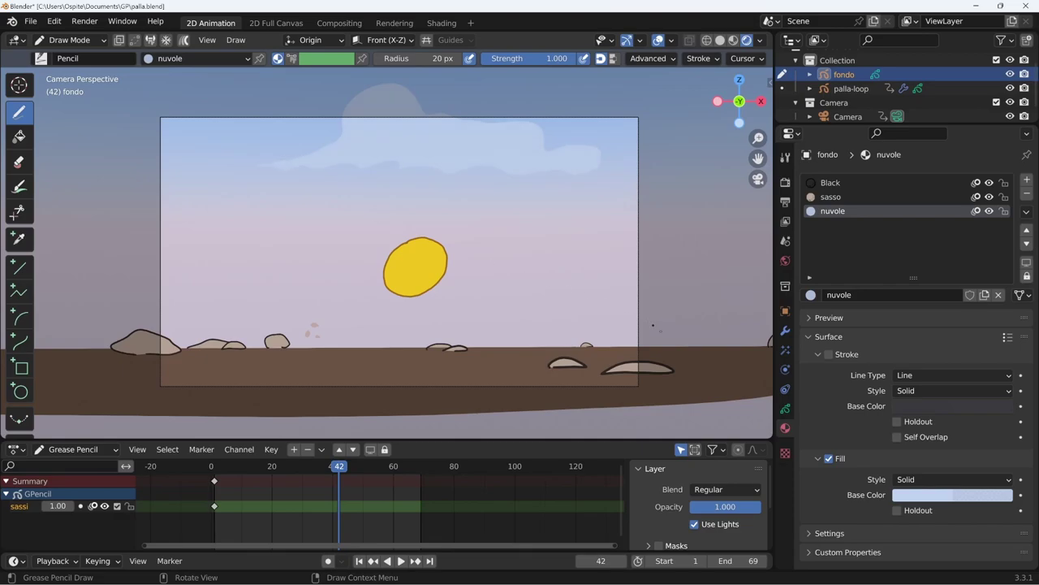
pyautogui.moveTo(580, 321)
pyautogui.mouseDown(button='middle')
pyautogui.moveTo(621, 296)
pyautogui.moveTo(568, 307)
pyautogui.mouseUp(button='middle')
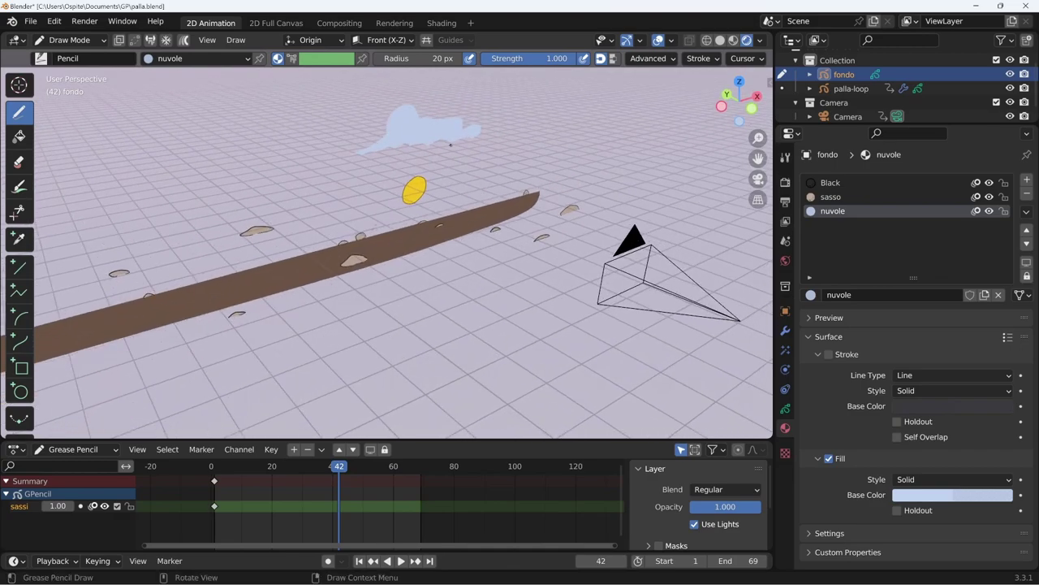
pyautogui.hotkey('ctrl', 'Tab')
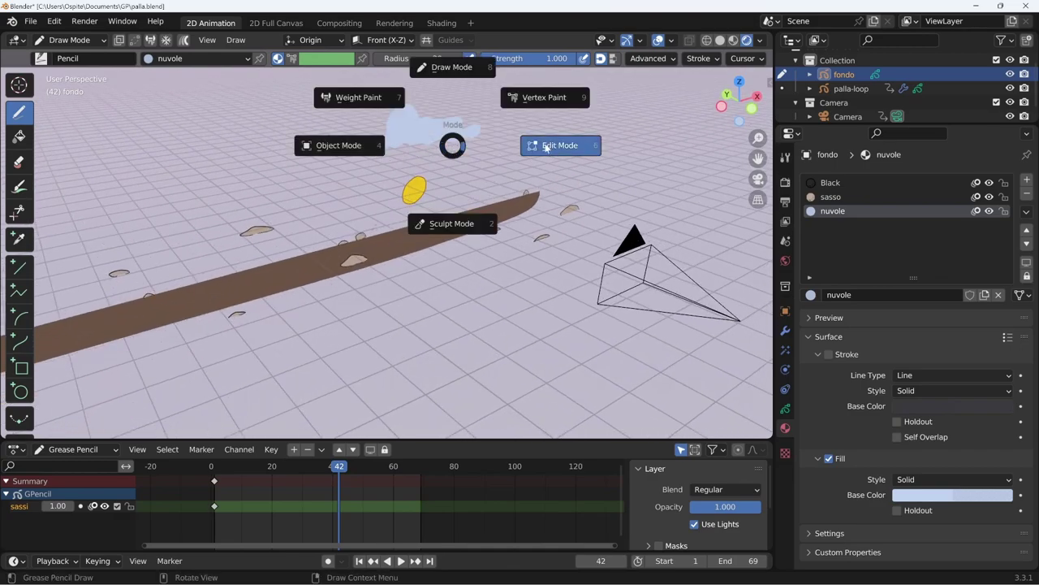
# Move the cloud back behind the scene and return to camera view.
pyautogui.moveTo(426, 147)
pyautogui.mouseDown(button='middle')
pyautogui.moveTo(491, 243)
pyautogui.moveTo(499, 279)
pyautogui.moveTo(608, 298)
pyautogui.mouseUp(button='middle')
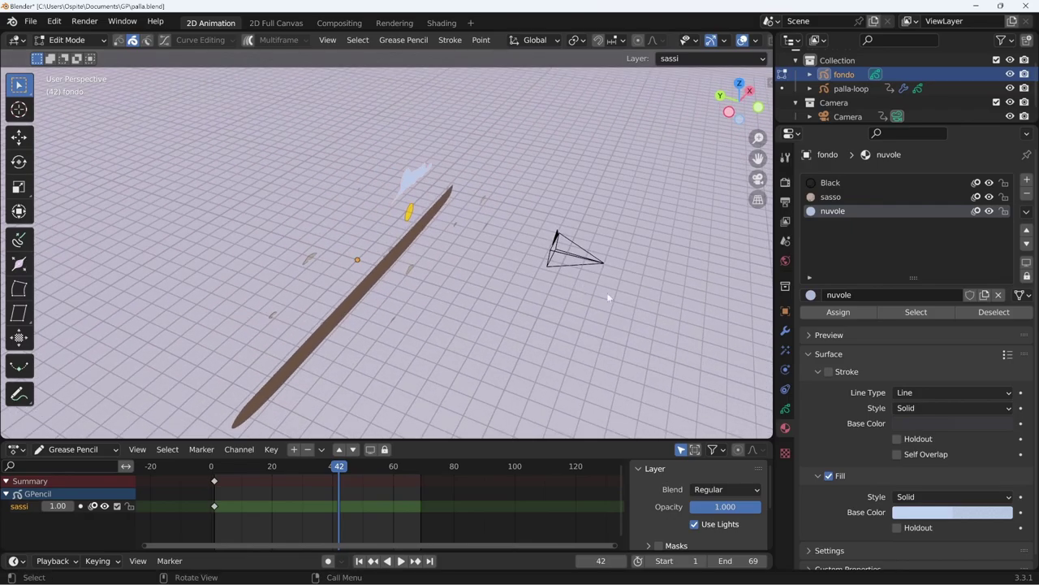
pyautogui.press('g')
pyautogui.click(336, 257)
pyautogui.scroll(-2, 400, 306)
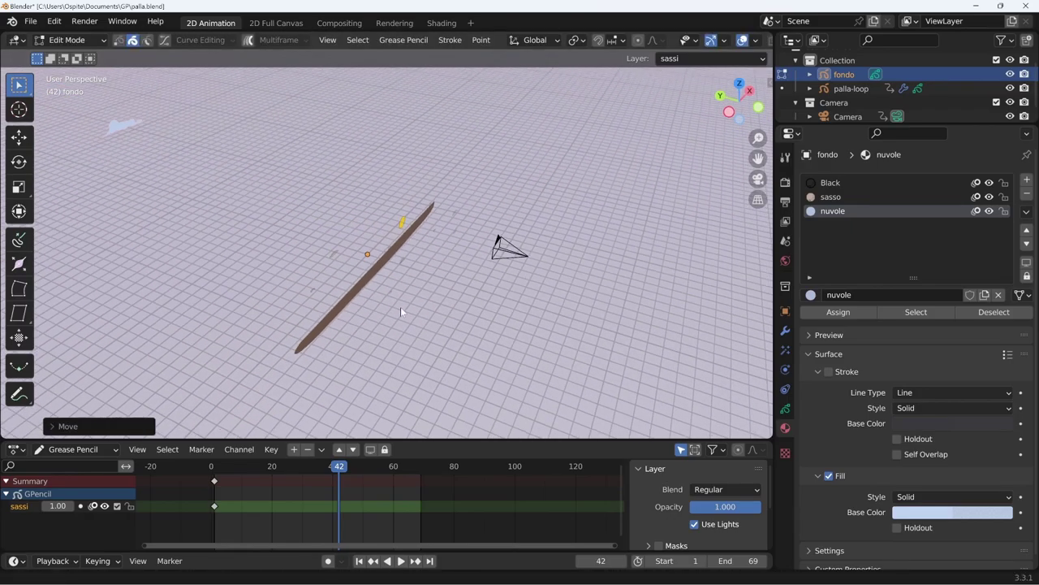
pyautogui.scroll(-2, 438, 313)
pyautogui.press('g')
pyautogui.click(486, 316)
pyautogui.press('KP_0')
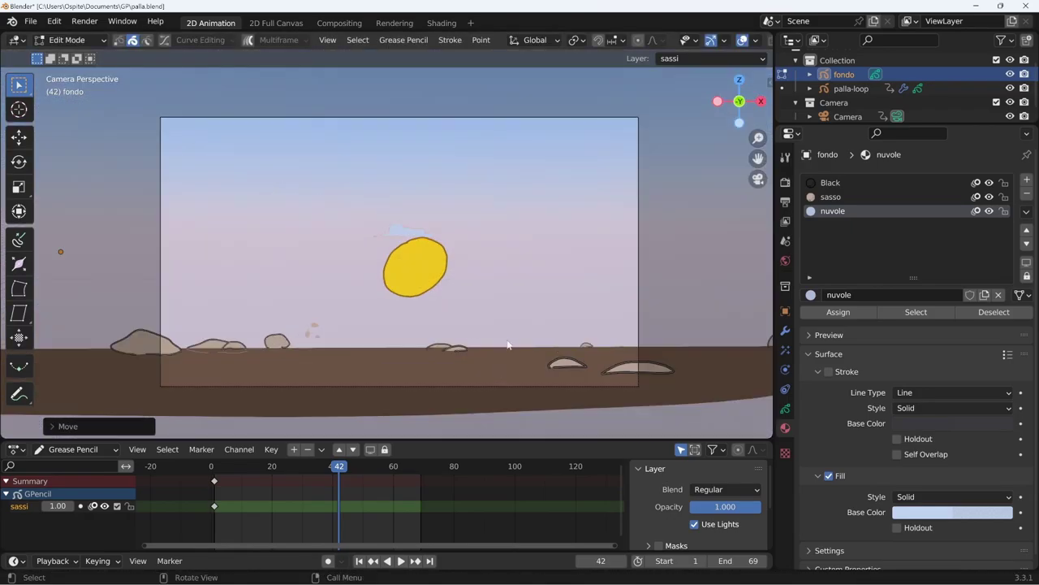
# Enlarge the cloud about 4×, raise it along Z, and widen it along X.
pyautogui.press('s')
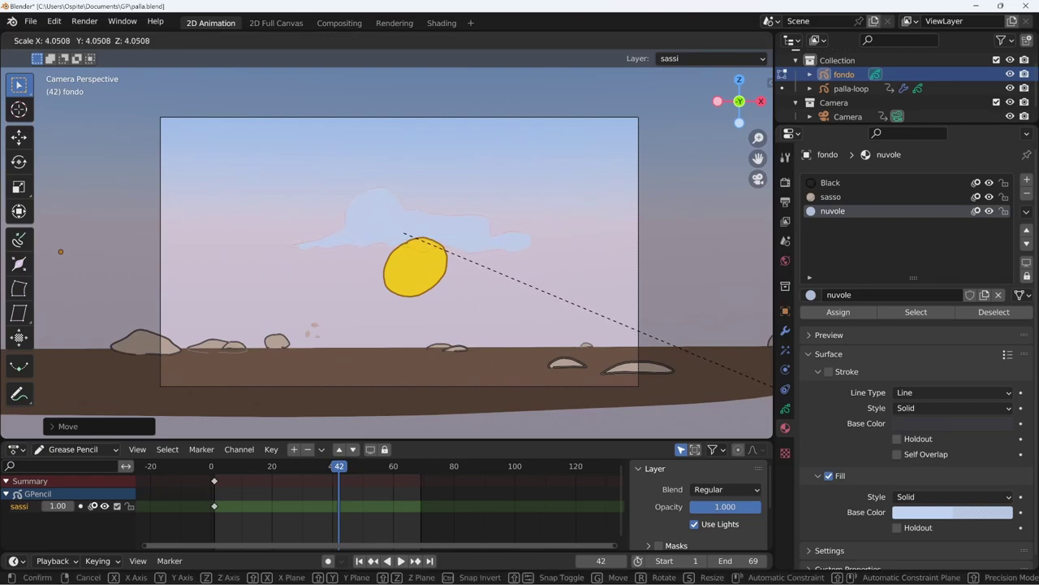
pyautogui.click(770, 376)
pyautogui.press('g')
pyautogui.press('y')
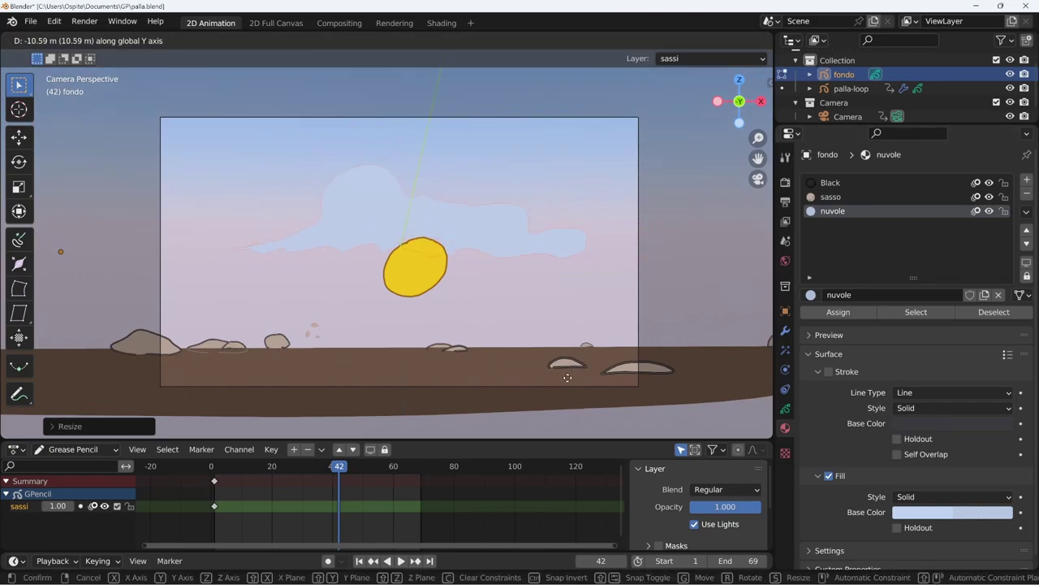
pyautogui.press('z')
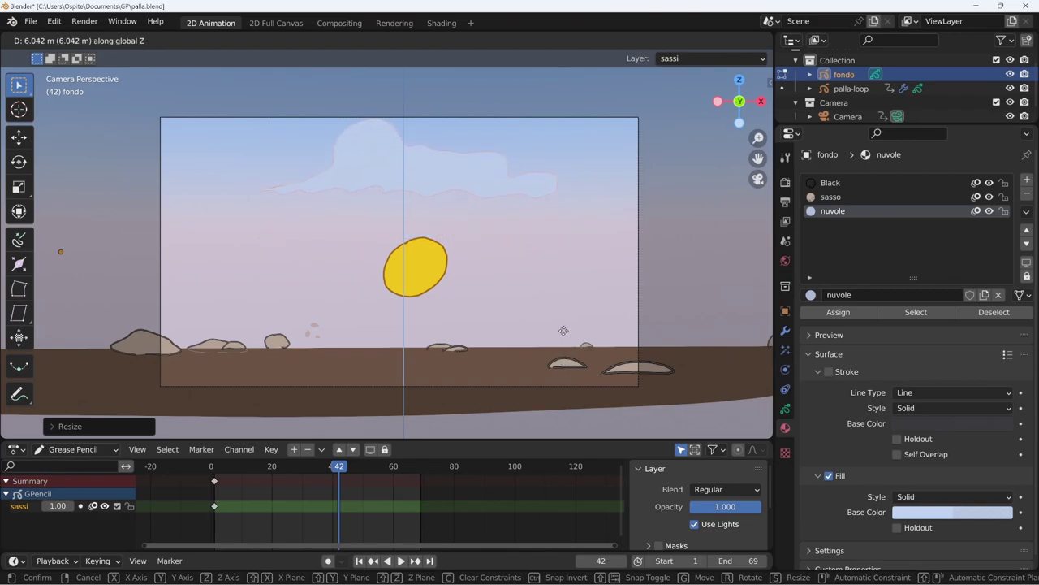
pyautogui.click(564, 331)
pyautogui.press('s')
pyautogui.press('x')
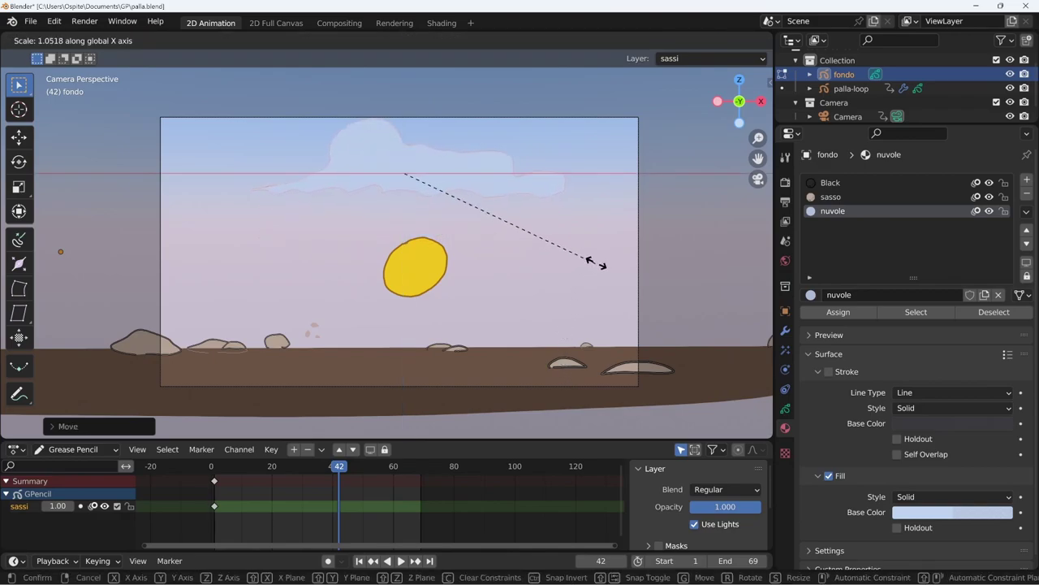
pyautogui.click(654, 323)
# Preview the animation backwards, then push the cloud much further back along Y.
pyautogui.hotkey('shift', 'ctrl', 'space')
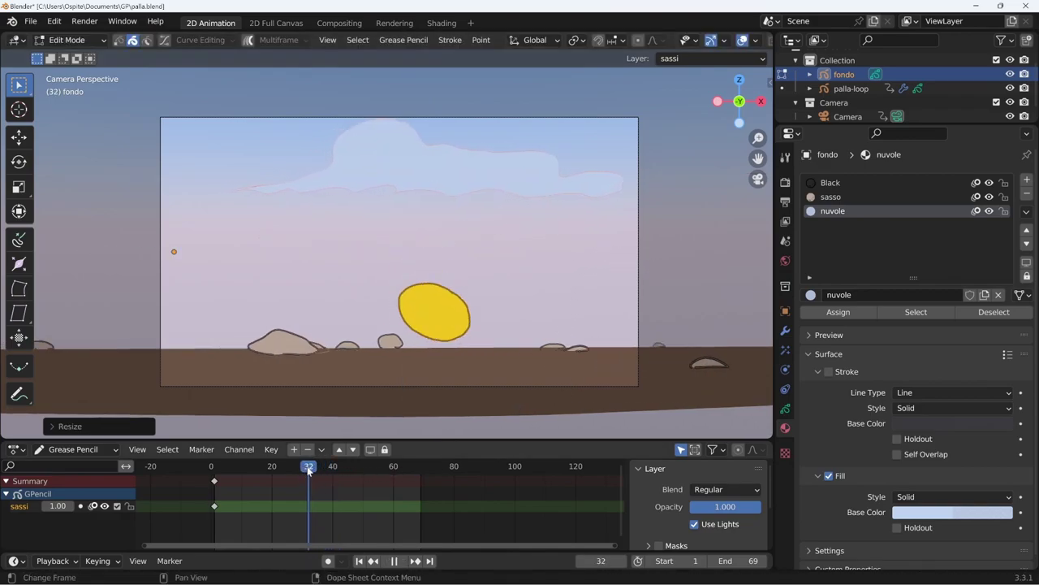
pyautogui.press('space')
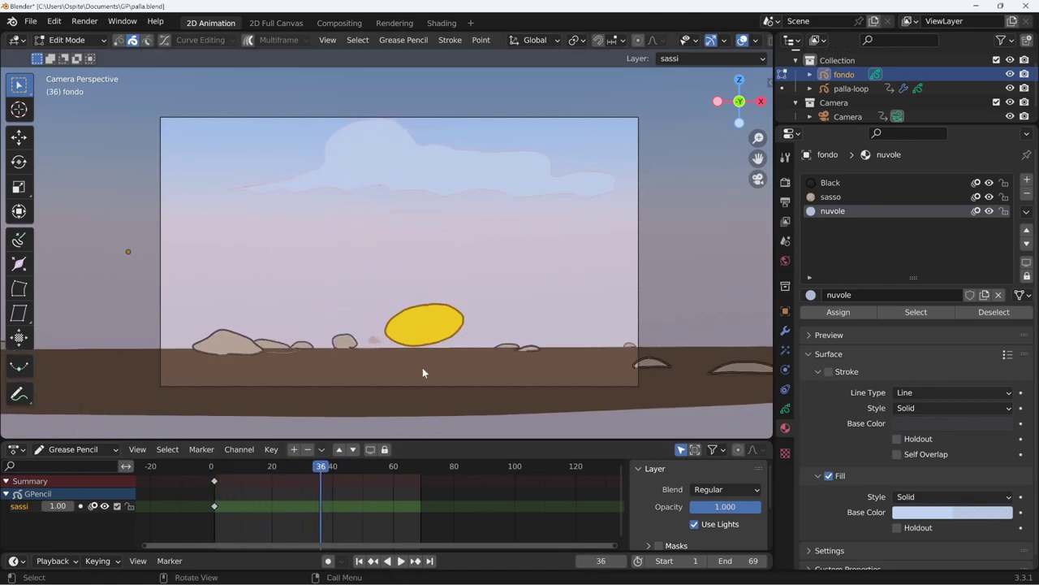
pyautogui.moveTo(422, 367)
pyautogui.mouseDown(button='middle')
pyautogui.moveTo(591, 297)
pyautogui.moveTo(526, 319)
pyautogui.moveTo(597, 307)
pyautogui.moveTo(460, 352)
pyautogui.moveTo(580, 341)
pyautogui.mouseUp(button='middle')
pyautogui.press('g')
pyautogui.press('y')
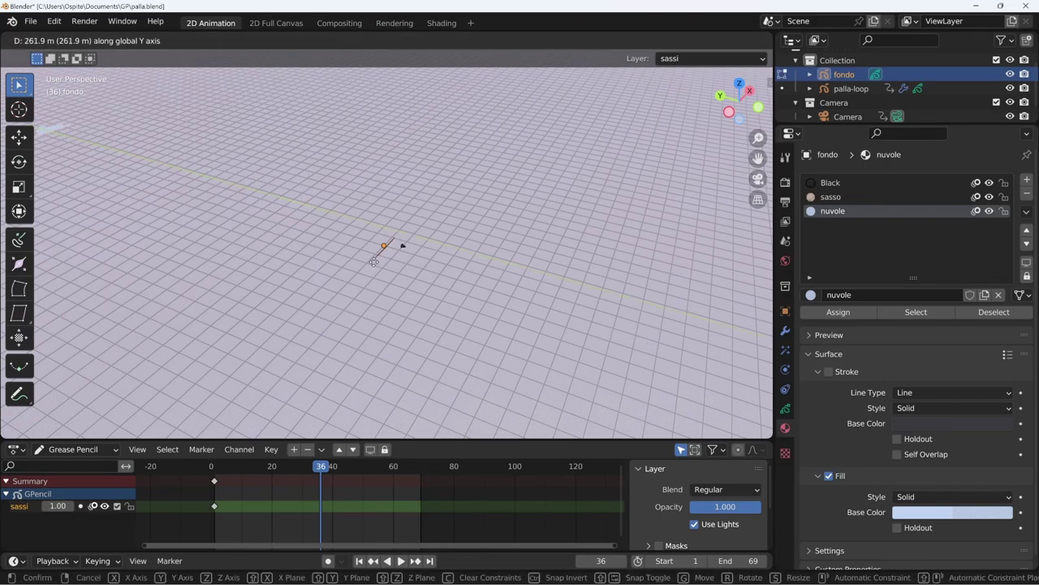
pyautogui.click(374, 260)
# Enlarge the cloud, raise it along Z, and preview the clouds in playback.
pyautogui.press('KP_0')
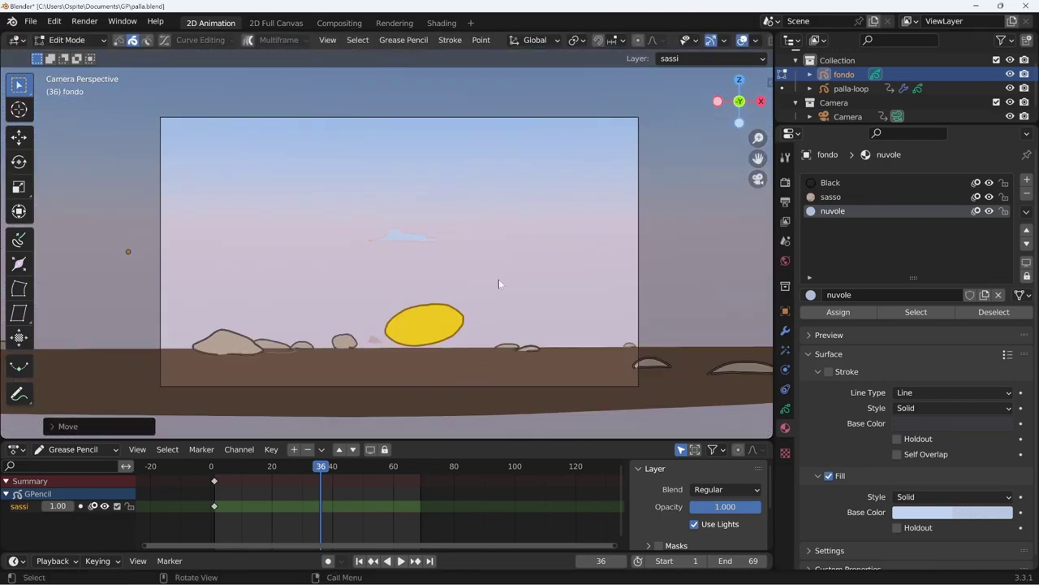
pyautogui.press('s')
pyautogui.press('Return')
pyautogui.press('g')
pyautogui.press('z')
pyautogui.click(578, 301)
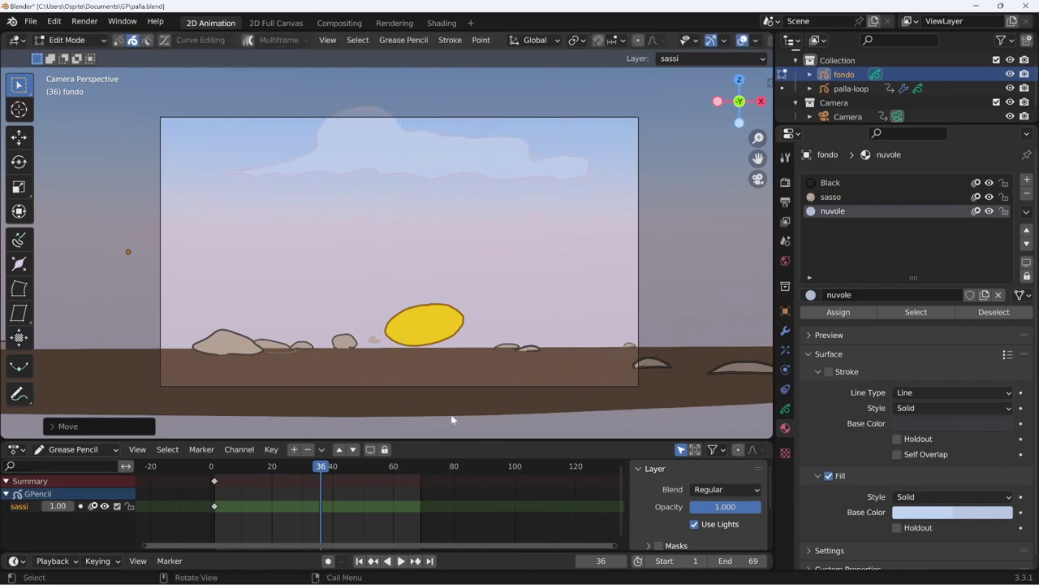
pyautogui.press('space')
pyautogui.moveTo(255, 468)
pyautogui.mouseDown()
pyautogui.moveTo(247, 482)
pyautogui.moveTo(393, 483)
pyautogui.moveTo(221, 480)
pyautogui.moveTo(407, 490)
pyautogui.moveTo(313, 506)
pyautogui.moveTo(217, 495)
pyautogui.mouseUp()
pyautogui.press('space')
# Duplicate the cloud and flatten the copy along Z to about 0.42.
pyautogui.moveTo(294, 172)
pyautogui.mouseDown(button='middle')
pyautogui.moveTo(224, 236)
pyautogui.moveTo(273, 266)
pyautogui.moveTo(374, 287)
pyautogui.moveTo(306, 248)
pyautogui.mouseUp(button='middle')
pyautogui.hotkey('shift', 'd')
pyautogui.click(378, 263)
pyautogui.moveTo(378, 263)
pyautogui.mouseDown(button='middle')
pyautogui.moveTo(299, 274)
pyautogui.moveTo(470, 293)
pyautogui.moveTo(477, 310)
pyautogui.mouseUp(button='middle')
pyautogui.press('s')
pyautogui.press('z')
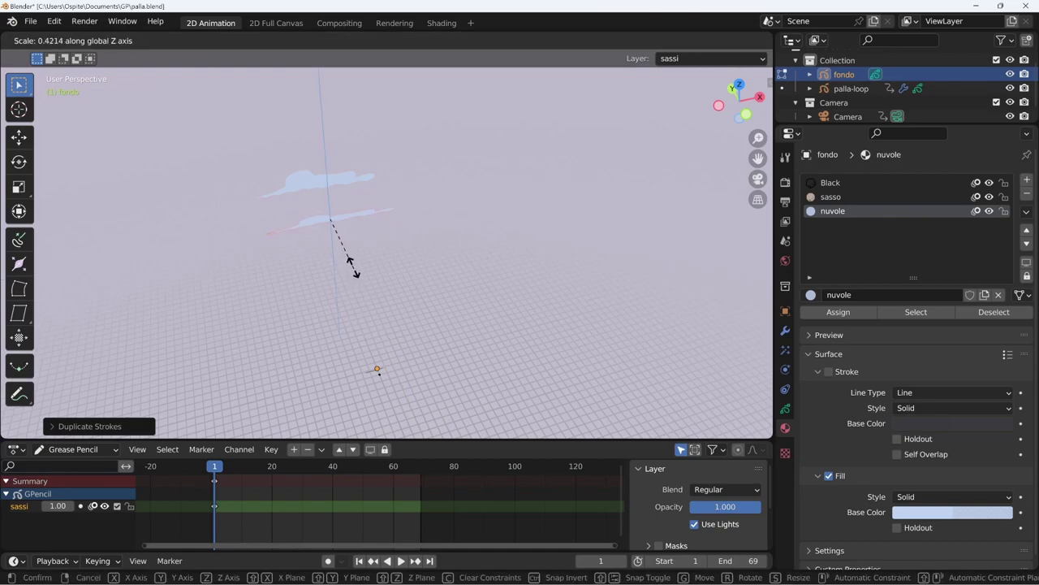
pyautogui.click(346, 268)
# Stretch the duplicate cloud about 1.9× along X and reposition it.
pyautogui.press('s')
pyautogui.press('x')
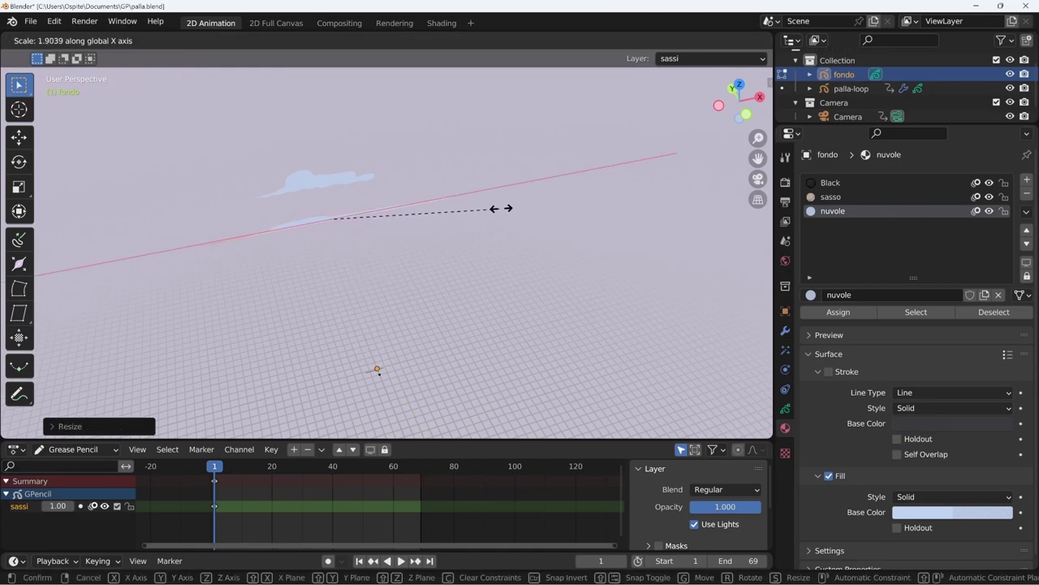
pyautogui.click(509, 207)
pyautogui.moveTo(426, 309)
pyautogui.mouseDown(button='middle')
pyautogui.moveTo(395, 312)
pyautogui.moveTo(516, 378)
pyautogui.mouseUp(button='middle')
pyautogui.press('g')
pyautogui.press('z')
pyautogui.press('x')
pyautogui.click(455, 299)
# Lower the duplicate cloud 26.72 m along Z in camera view.
pyautogui.press('KP_0')
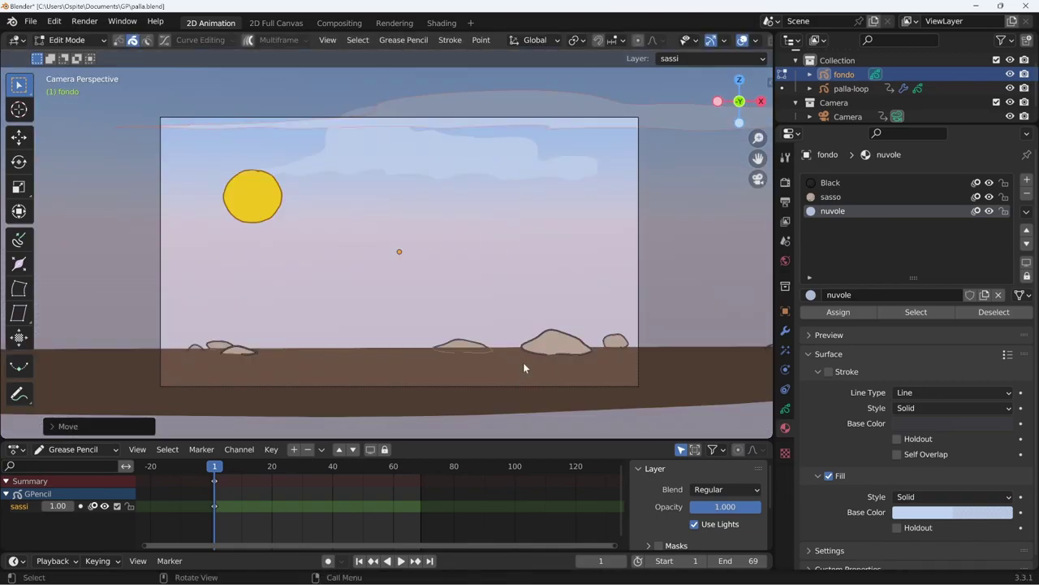
pyautogui.press('g')
pyautogui.press('z')
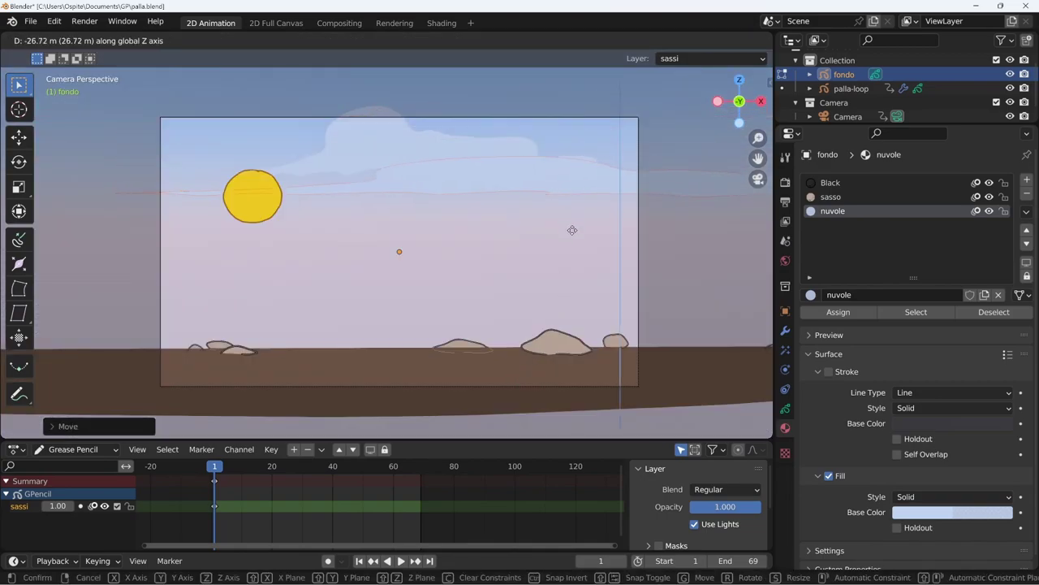
pyautogui.click(574, 224)
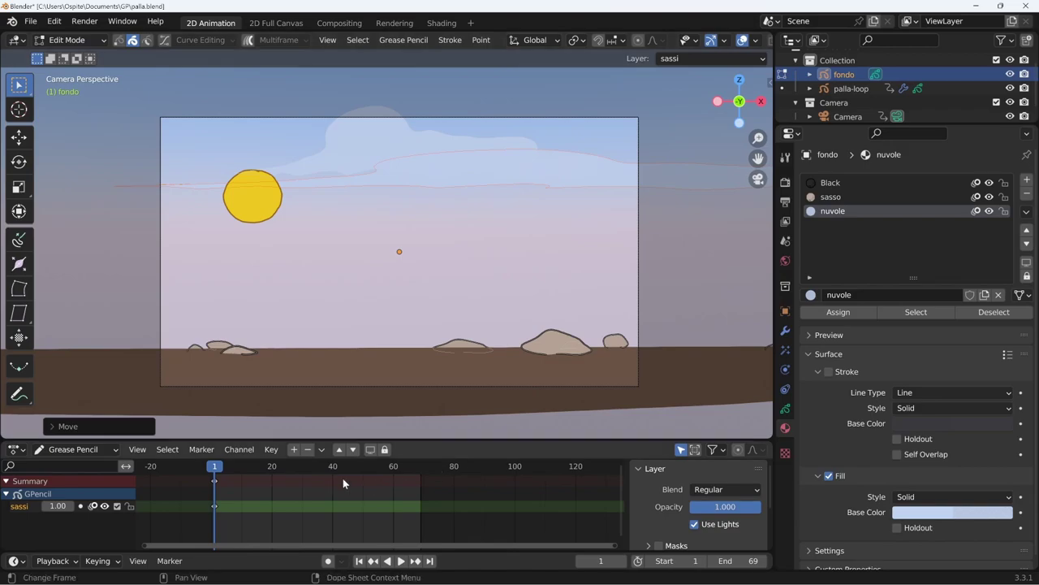
# Lower the nuvole fill alpha to 0.497, preview playback, and orbit to inspect the clouds.
pyautogui.click(981, 512)
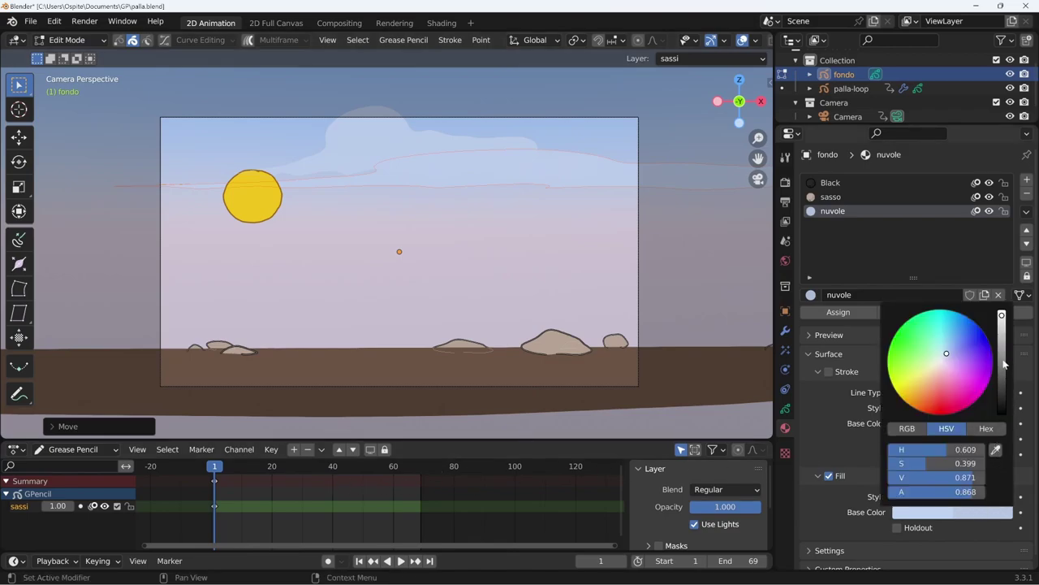
pyautogui.moveTo(965, 493); pyautogui.dragTo(923, 492)
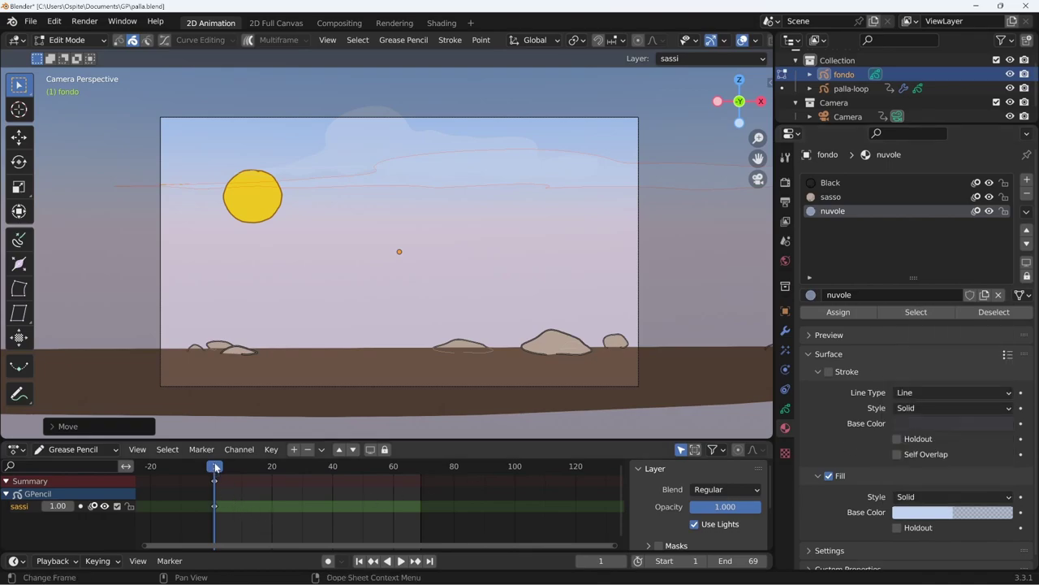
pyautogui.press('space')
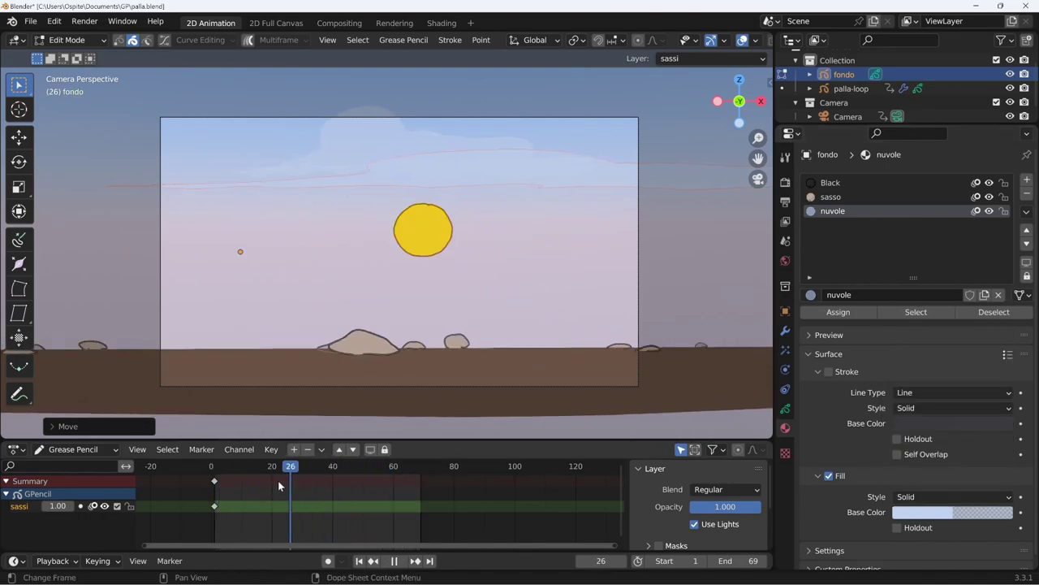
pyautogui.moveTo(278, 480); pyautogui.dragTo(237, 486)
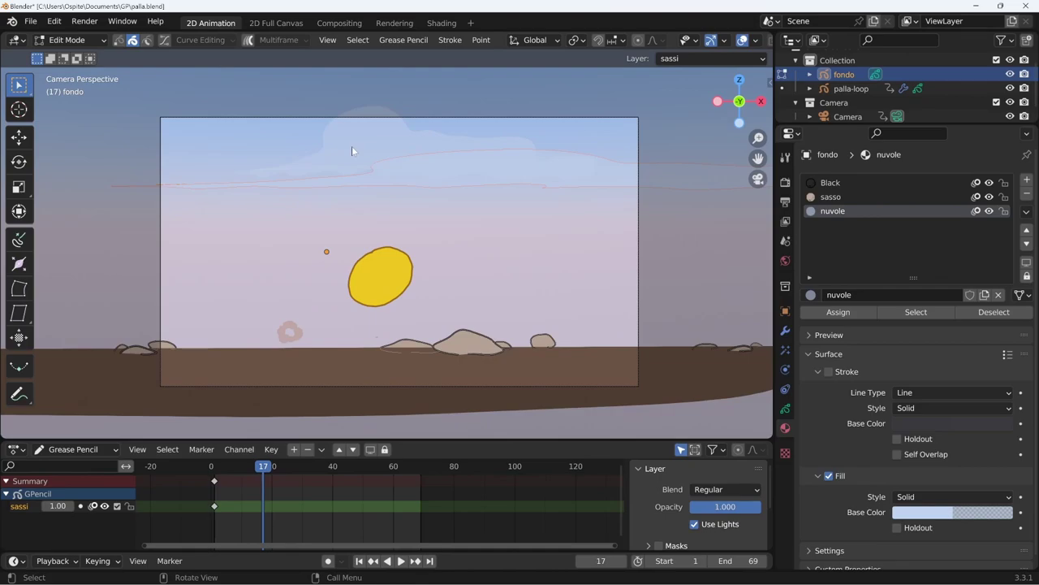
pyautogui.moveTo(366, 255)
pyautogui.mouseDown(button='middle')
pyautogui.moveTo(549, 258)
pyautogui.moveTo(389, 330)
pyautogui.mouseUp(button='middle')
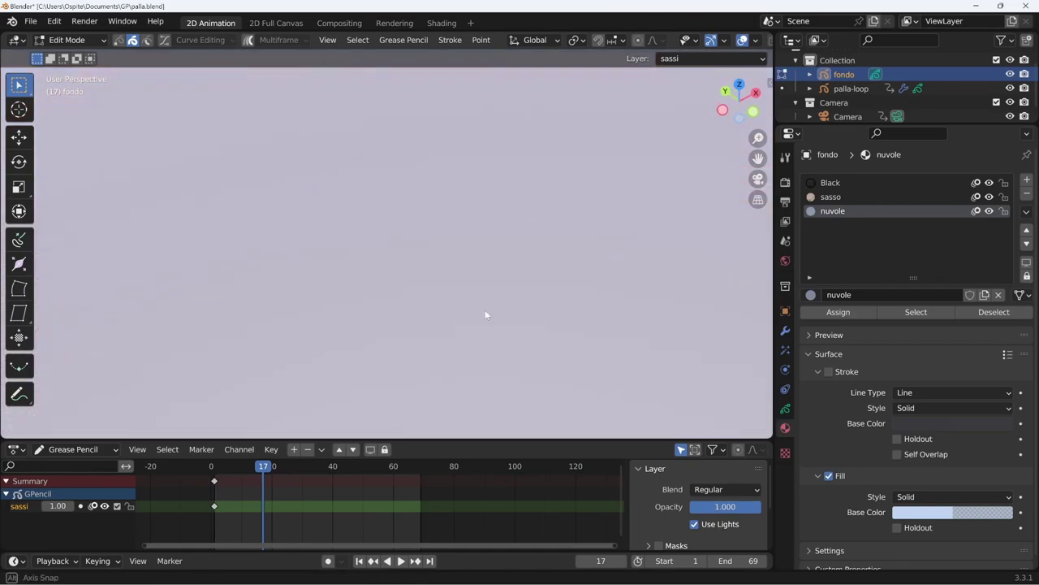
# Push the cloud strokes far back along the Y axis.
pyautogui.moveTo(485, 313)
pyautogui.mouseDown(button='middle')
pyautogui.moveTo(462, 294)
pyautogui.moveTo(582, 235)
pyautogui.moveTo(536, 259)
pyautogui.mouseUp(button='middle')
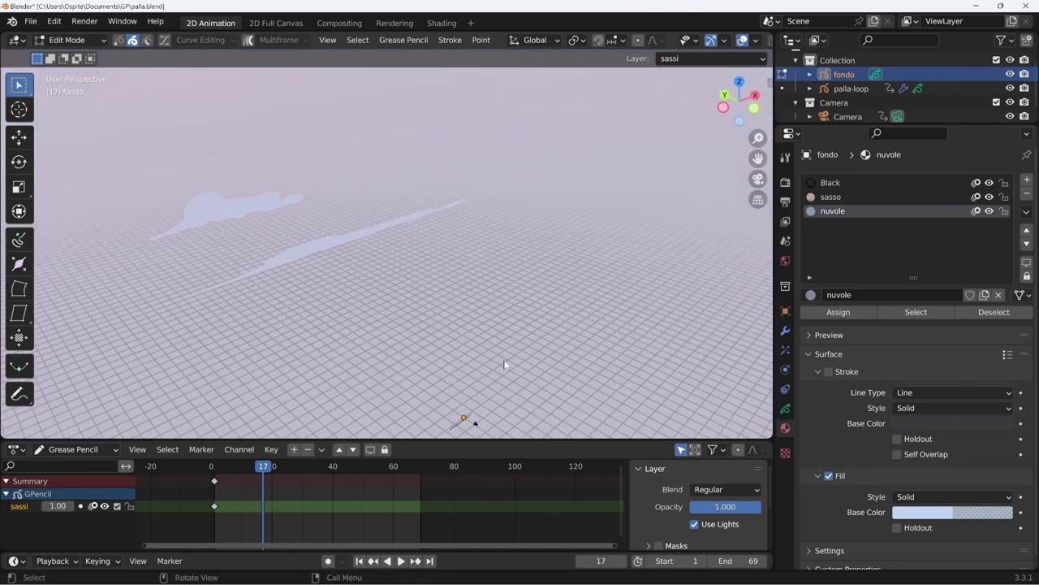
pyautogui.press('g')
pyautogui.press('y')
pyautogui.click(363, 295)
pyautogui.moveTo(362, 295)
pyautogui.mouseDown(button='middle')
pyautogui.moveTo(561, 344)
pyautogui.moveTo(544, 335)
pyautogui.mouseUp(button='middle')
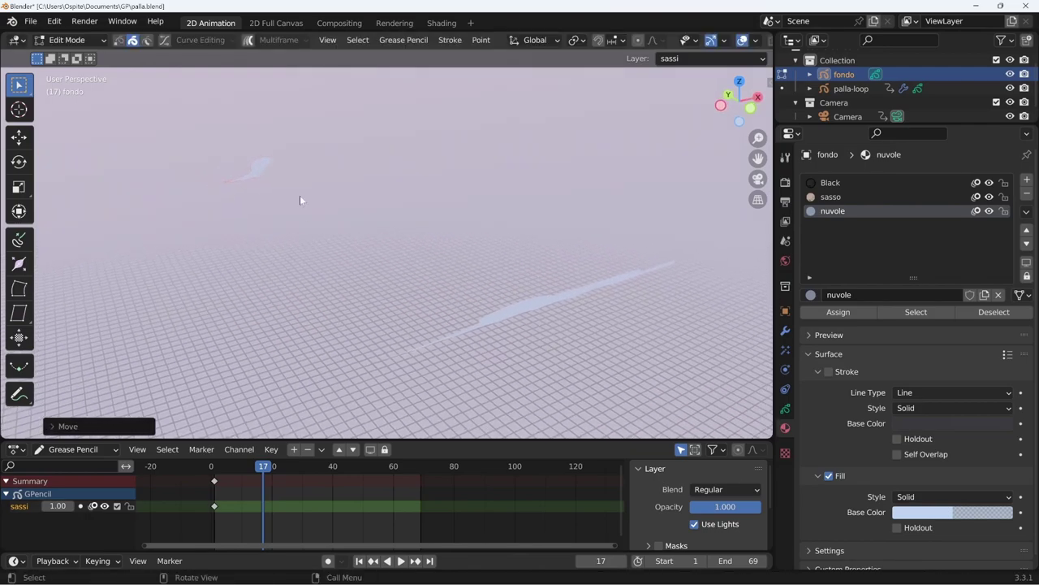
# Set the viewport Clip End to 2000 m and return to the camera view.
pyautogui.press('n')
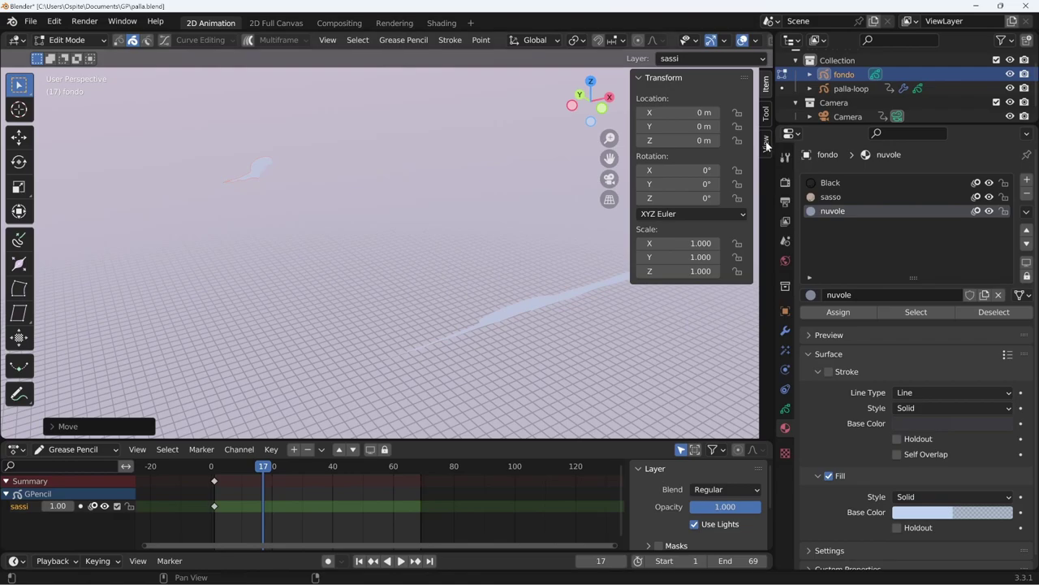
pyautogui.click(766, 145)
pyautogui.click(703, 128)
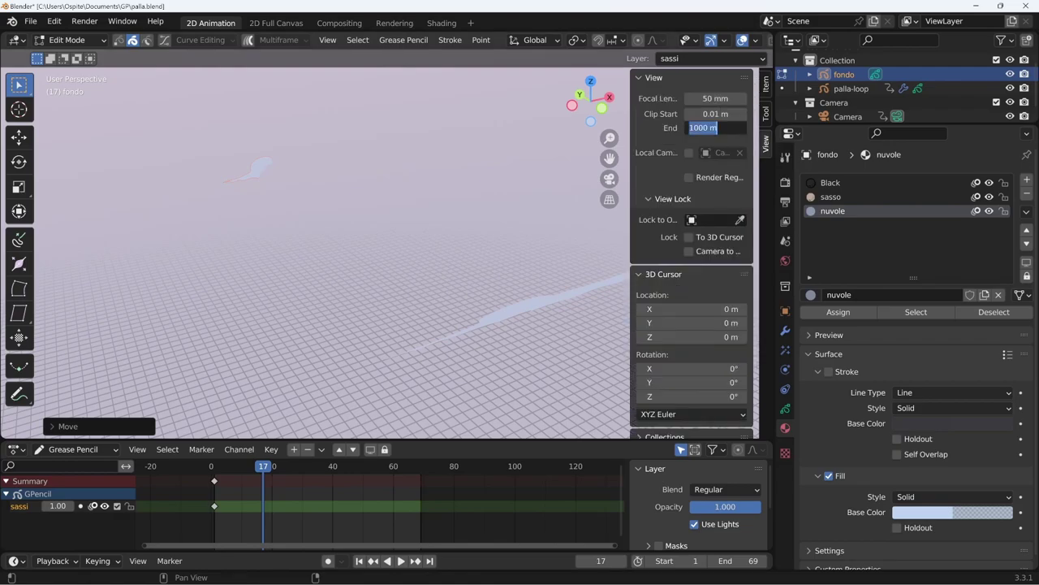
pyautogui.press('Return')
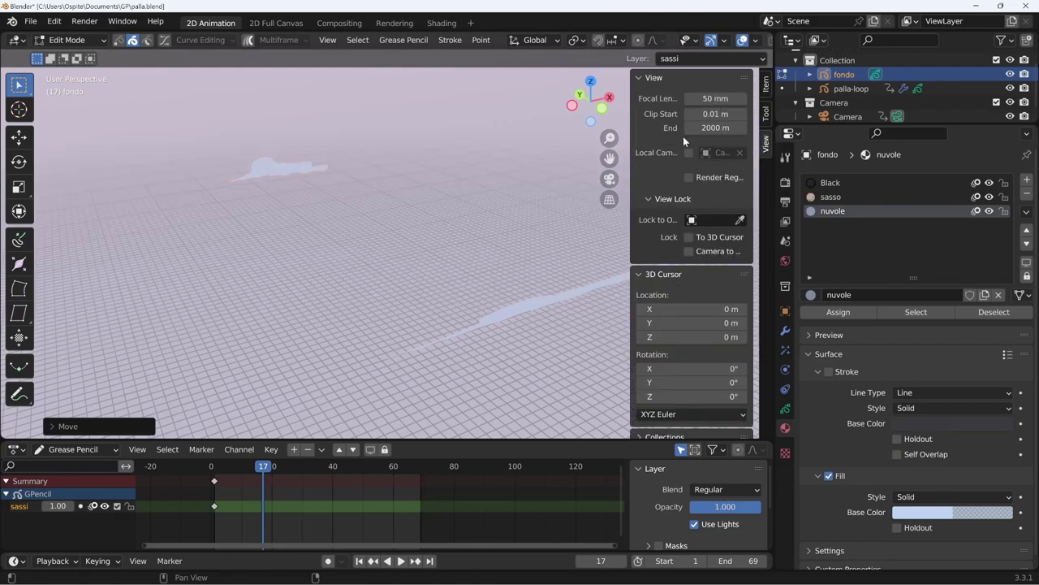
pyautogui.press('n')
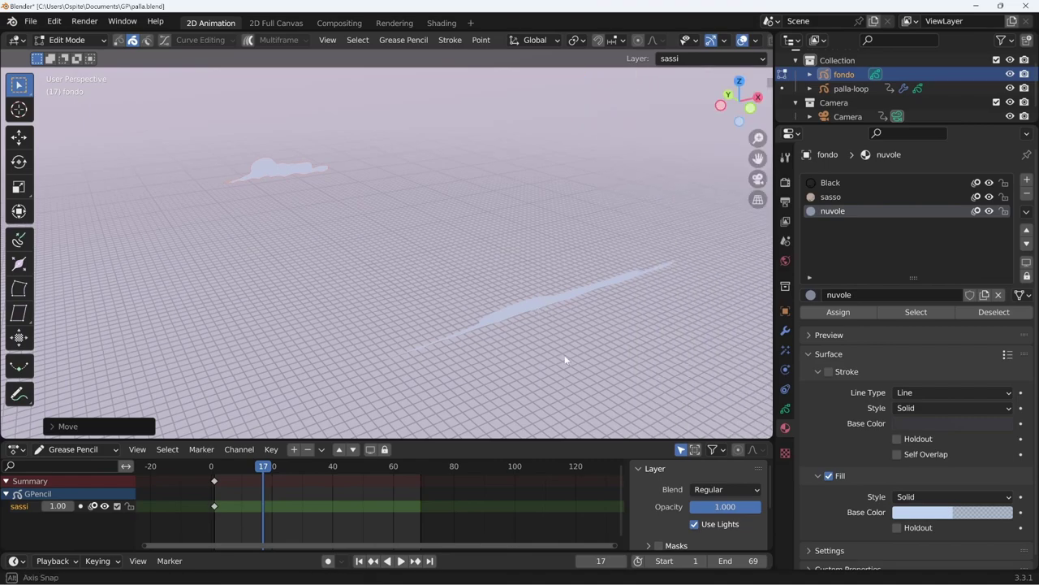
pyautogui.press('KP_0')
# Enlarge the cloud strokes and raise them vertically.
pyautogui.press('s')
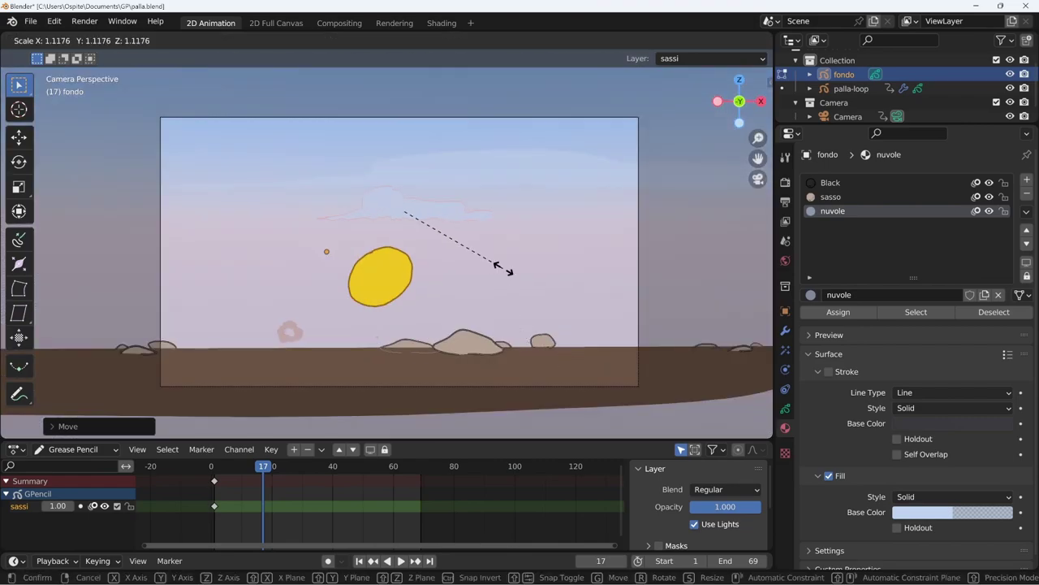
pyautogui.click(543, 288)
pyautogui.press('g')
pyautogui.press('z')
pyautogui.click(538, 238)
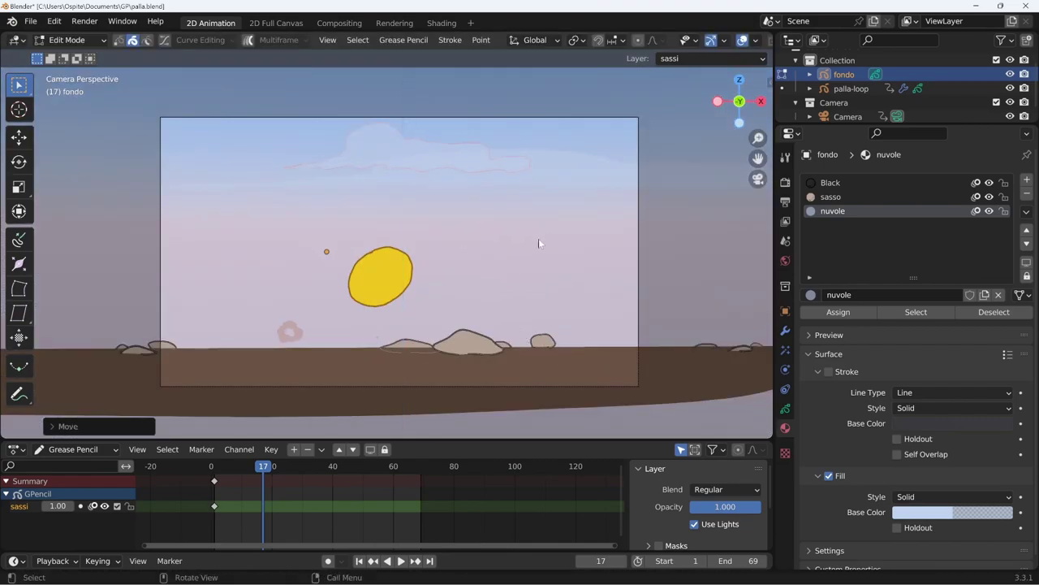
# Enlarge the clouds again and settle their height near the top of the frame.
pyautogui.press('s')
pyautogui.click(600, 289)
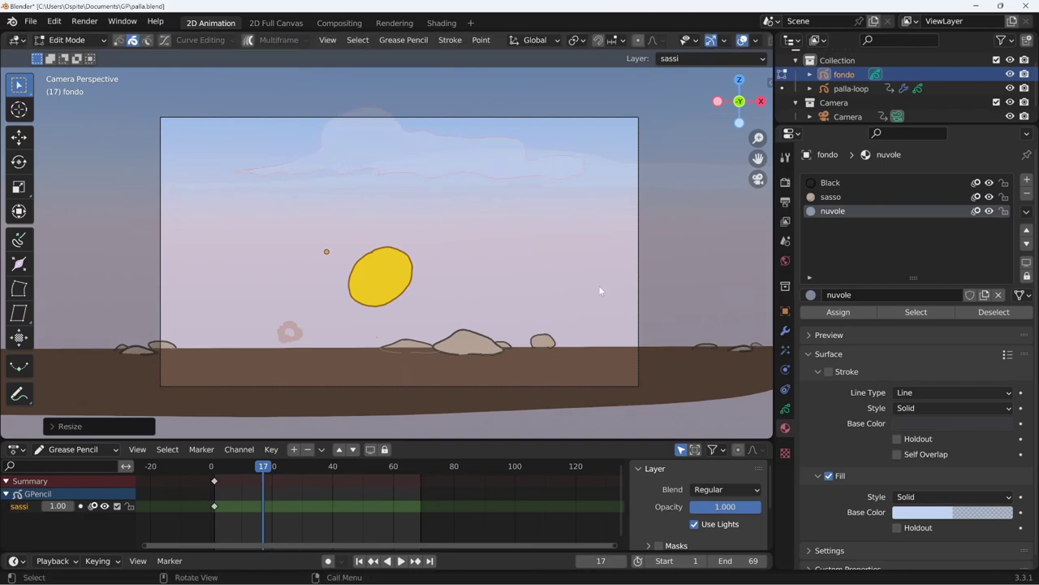
pyautogui.press('g')
pyautogui.press('z')
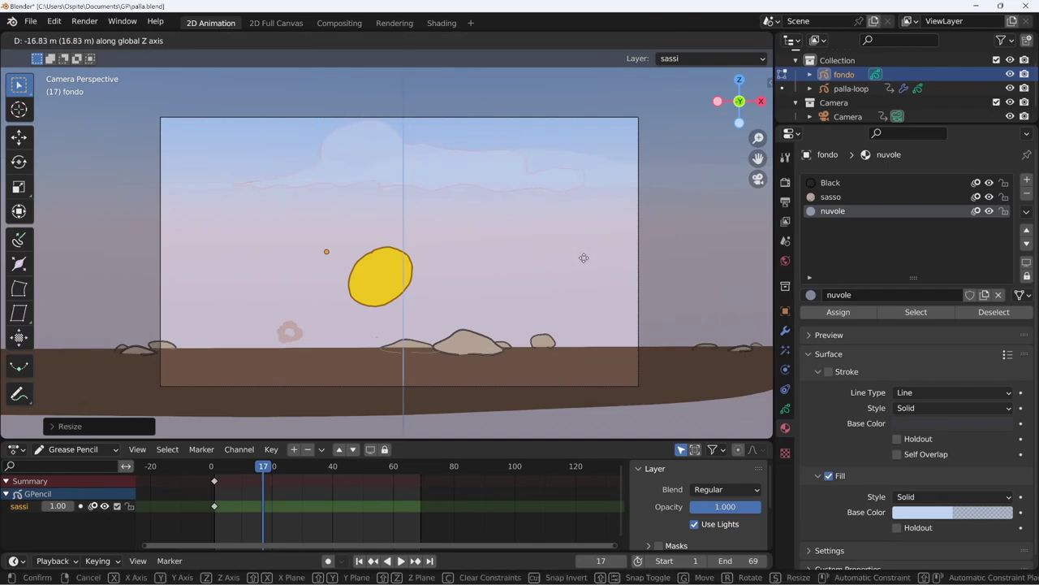
pyautogui.click(580, 257)
pyautogui.hotkey('ctrl', 'z')
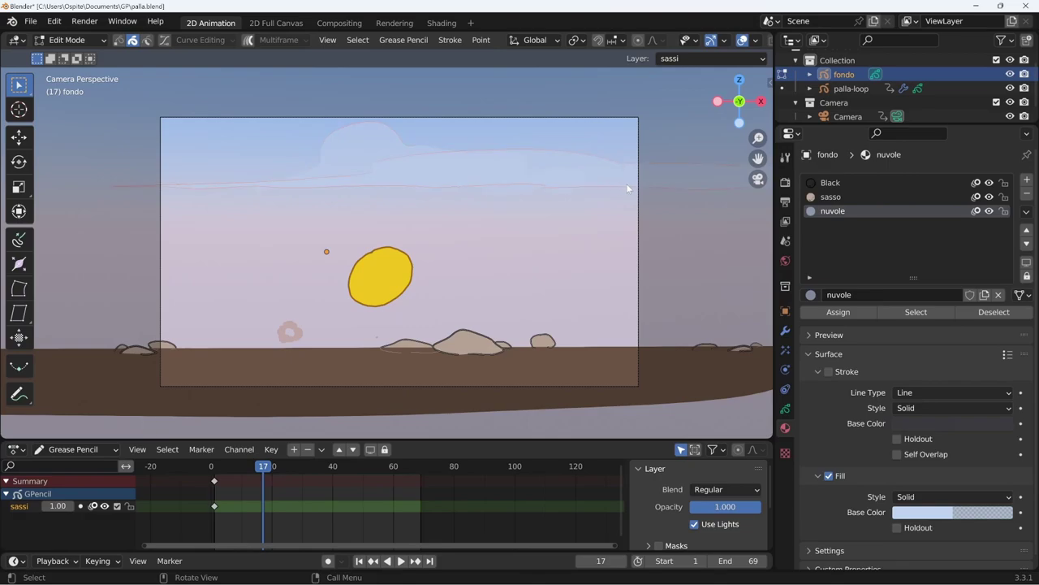
pyautogui.press('g')
pyautogui.press('z')
pyautogui.click(631, 204)
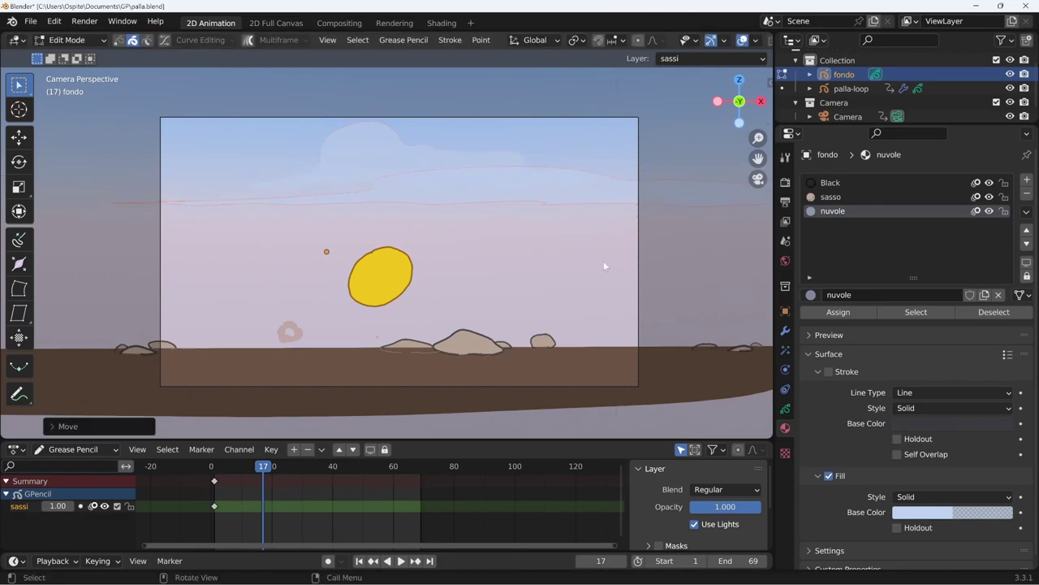
# Scrub the timeline from the start to preview the clouds, then begin renaming the cloud material.
pyautogui.moveTo(267, 469); pyautogui.dragTo(199, 479)
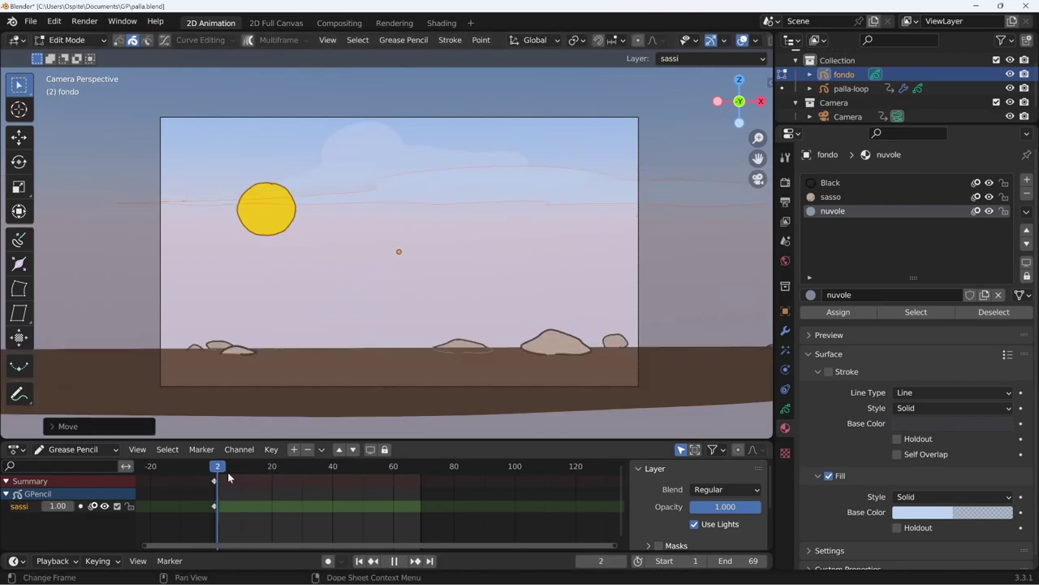
pyautogui.moveTo(379, 472); pyautogui.dragTo(213, 473)
pyautogui.press('space')
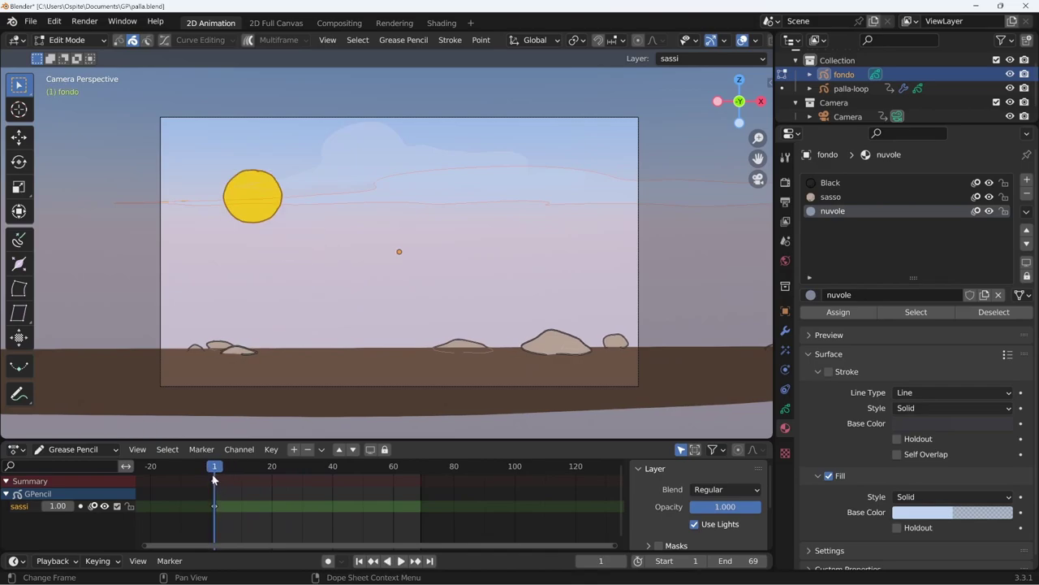
pyautogui.click(845, 295)
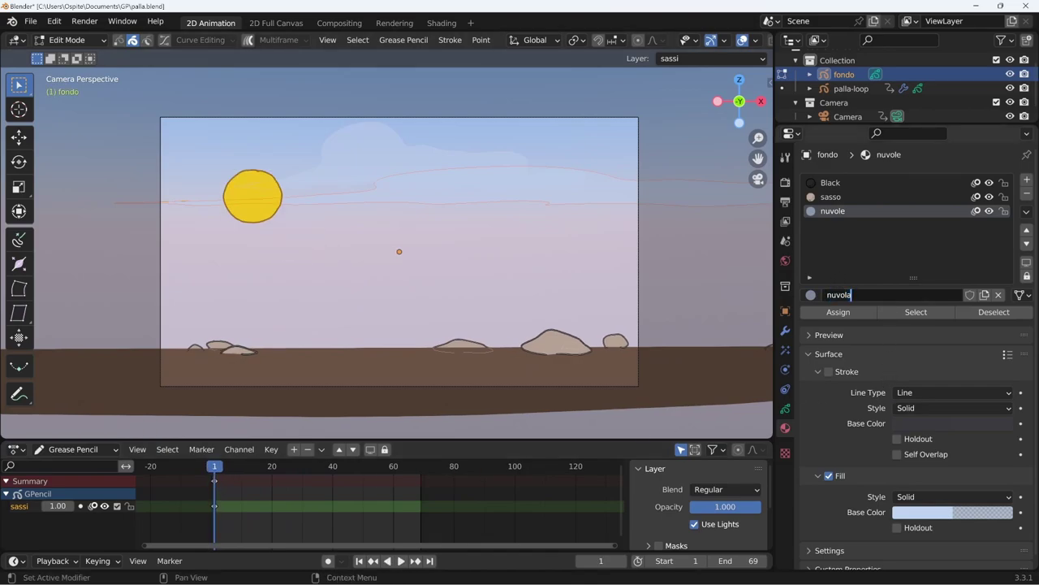
# Name the material nuvola, add a second nuvola slot, assign it to the selected cloud strokes, and open its fill colour.
pyautogui.press('Return')
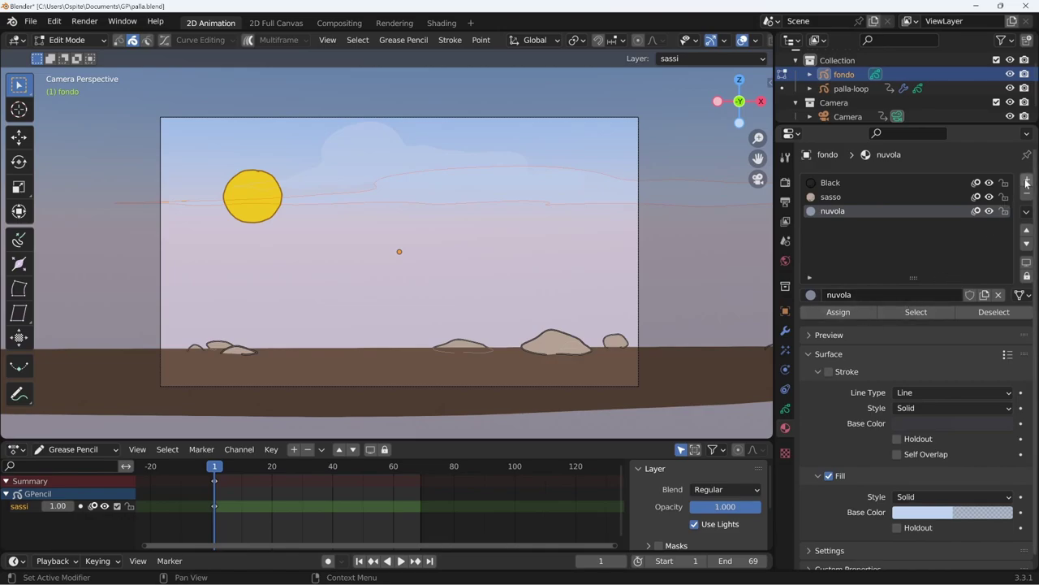
pyautogui.click(1026, 182)
pyautogui.click(810, 294)
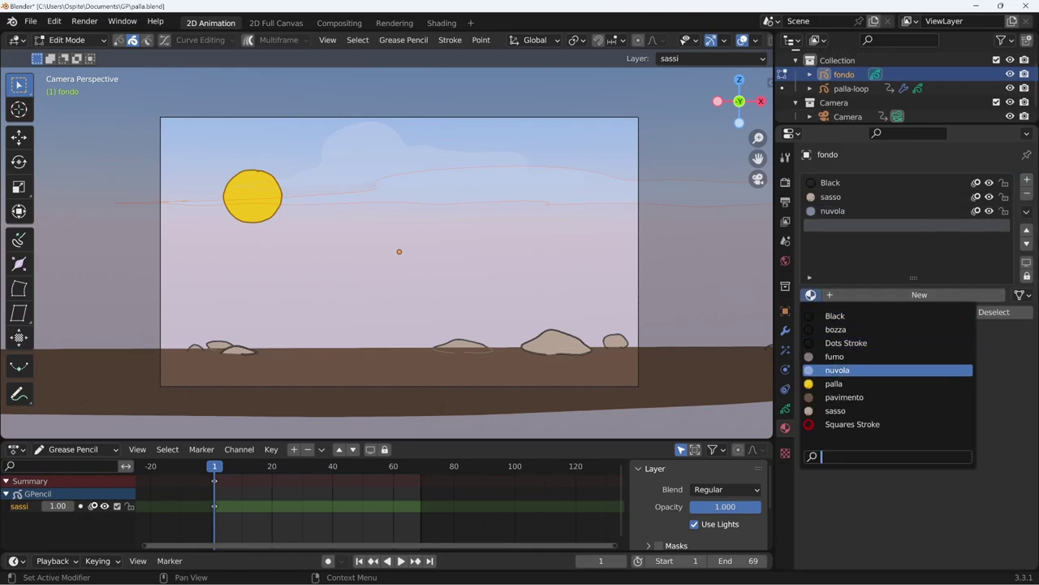
pyautogui.click(854, 370)
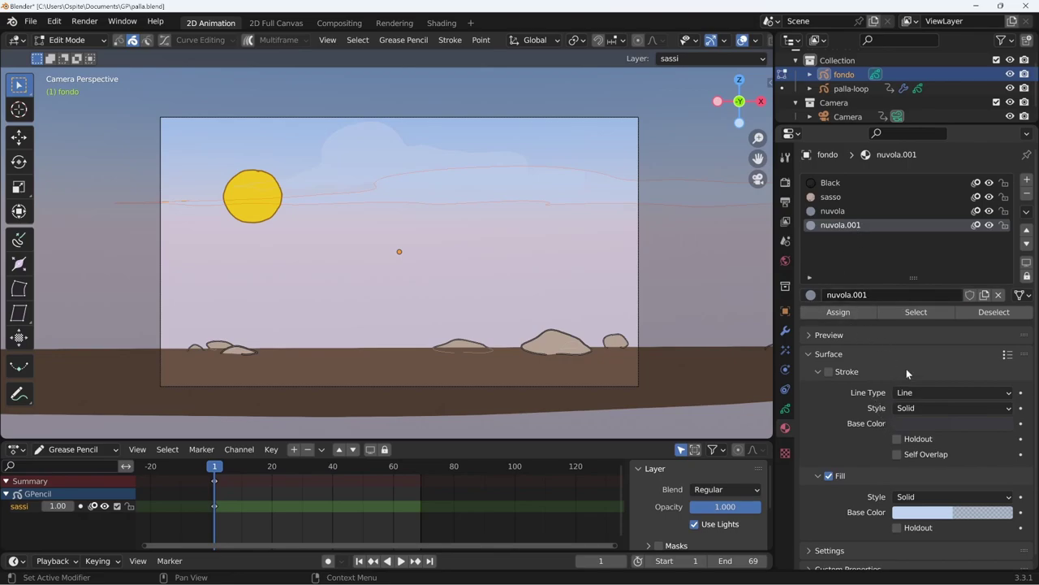
pyautogui.click(850, 314)
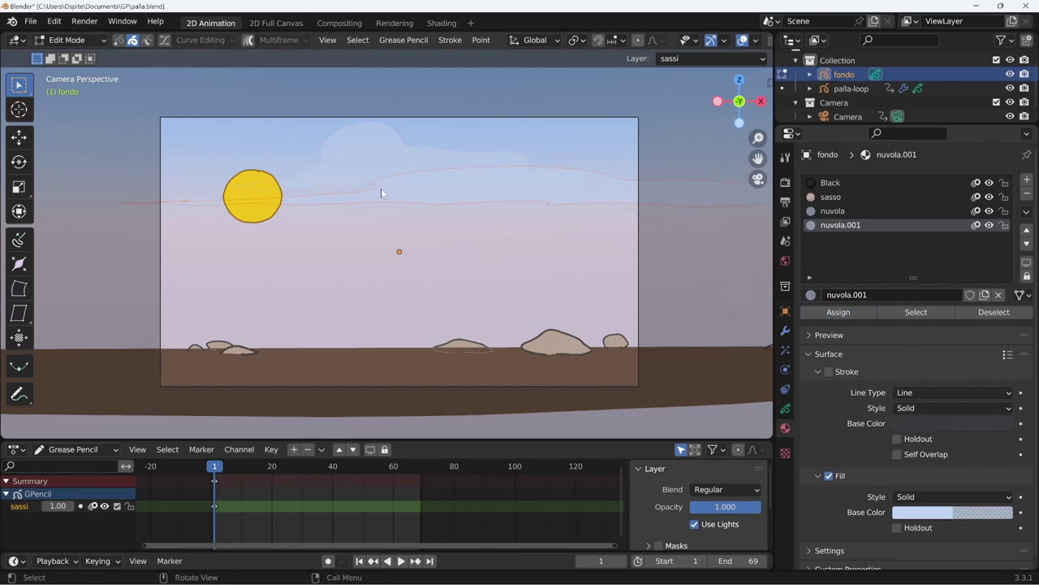
pyautogui.click(921, 510)
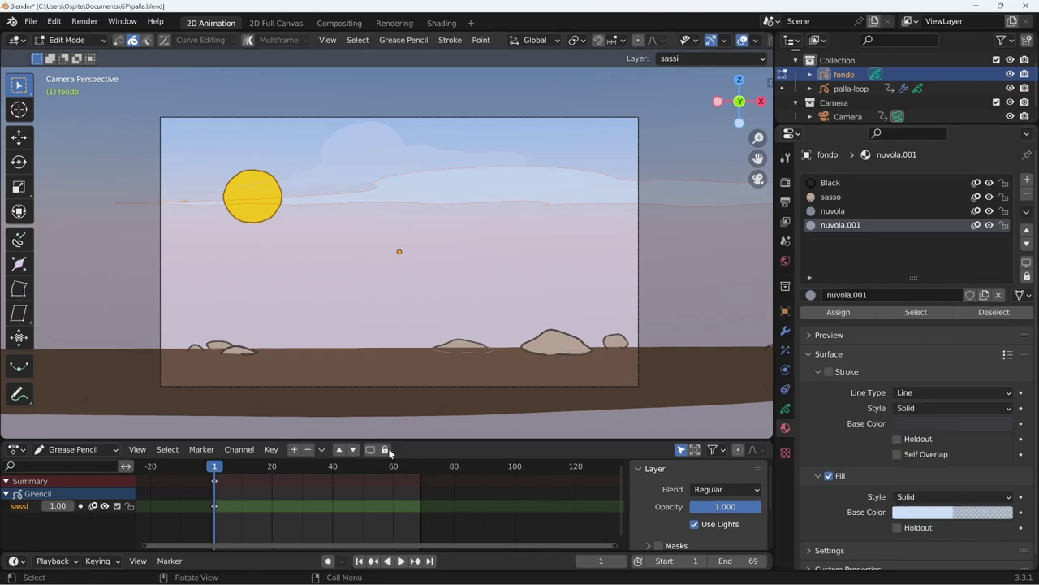
# Save palla.blend and switch to Object Mode, previewing the animation.
pyautogui.press('space')
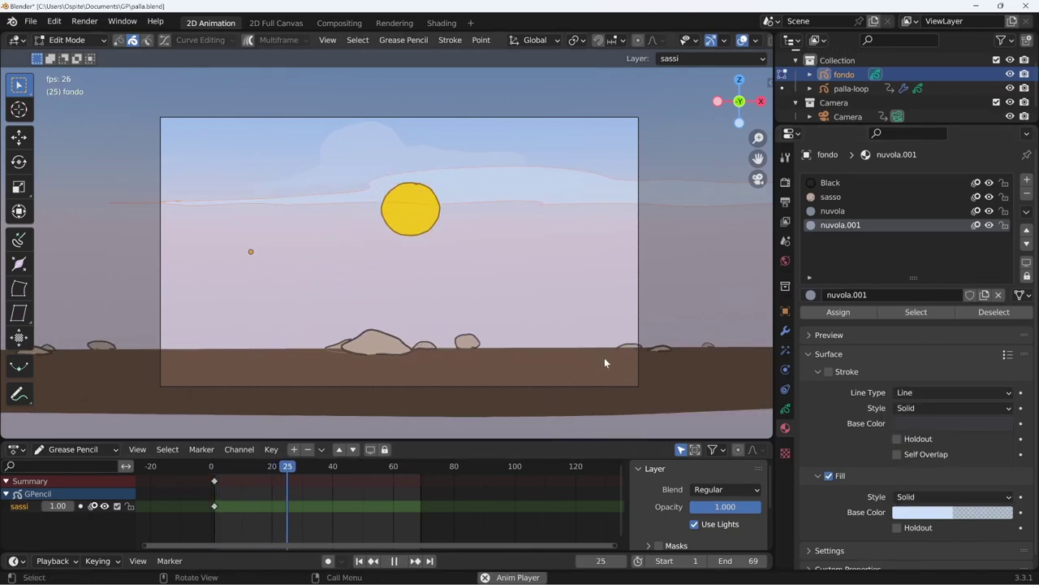
pyautogui.press('space')
pyautogui.hotkey('ctrl', 's')
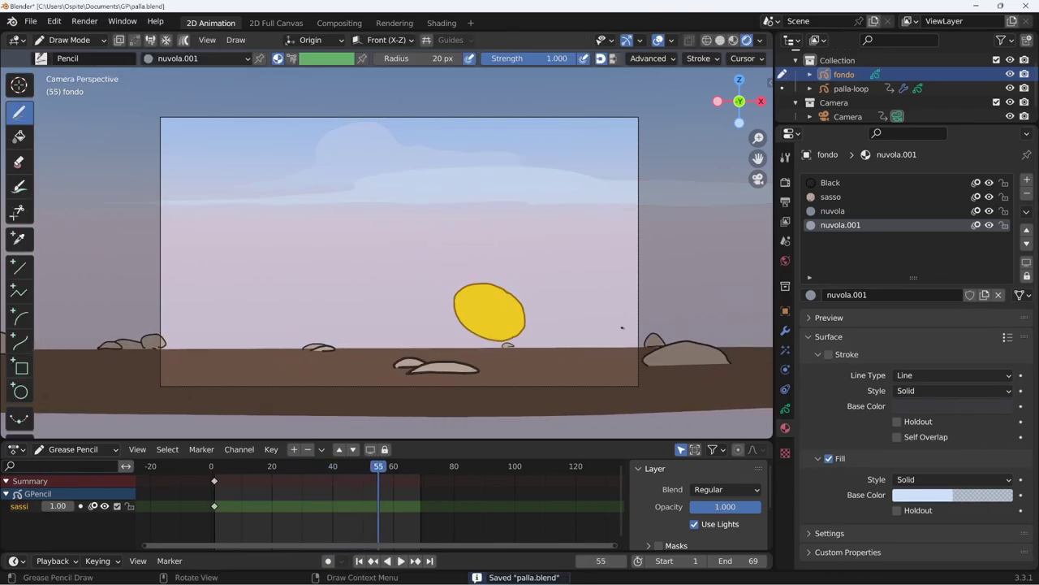
pyautogui.hotkey('ctrl', 'Tab')
pyautogui.click(660, 328)
pyautogui.press('space')
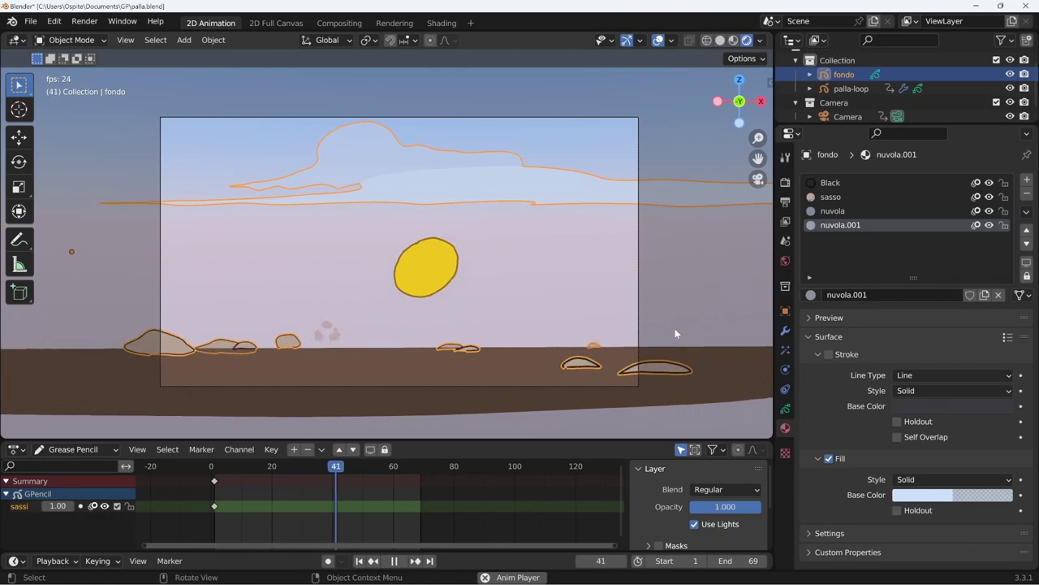
pyautogui.press('space')
# Lower nuvola.001's fill alpha to 0.404 and make nuvola's fill more opaque.
pyautogui.click(972, 493)
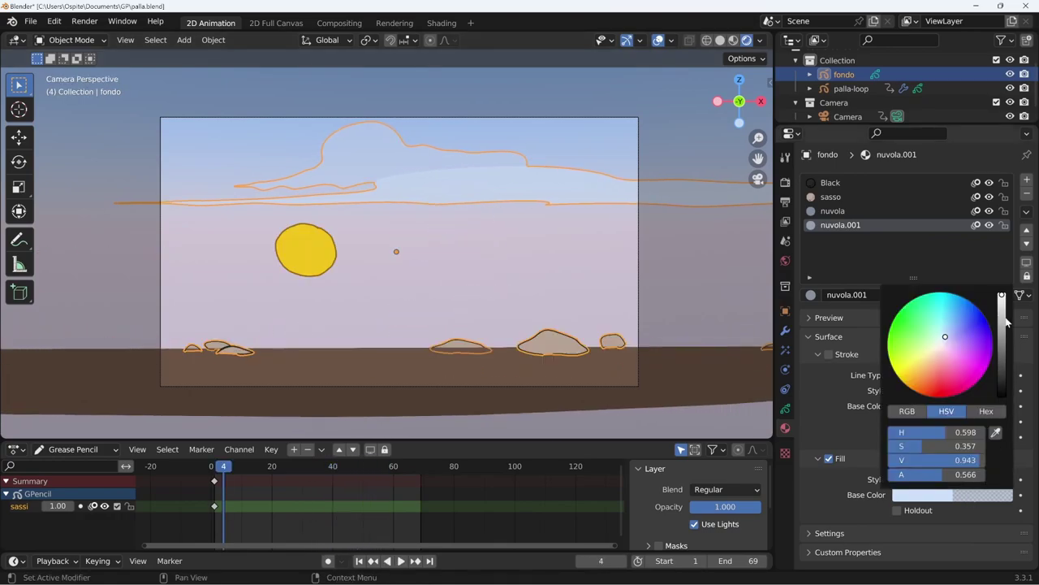
pyautogui.moveTo(942, 478); pyautogui.dragTo(904, 475)
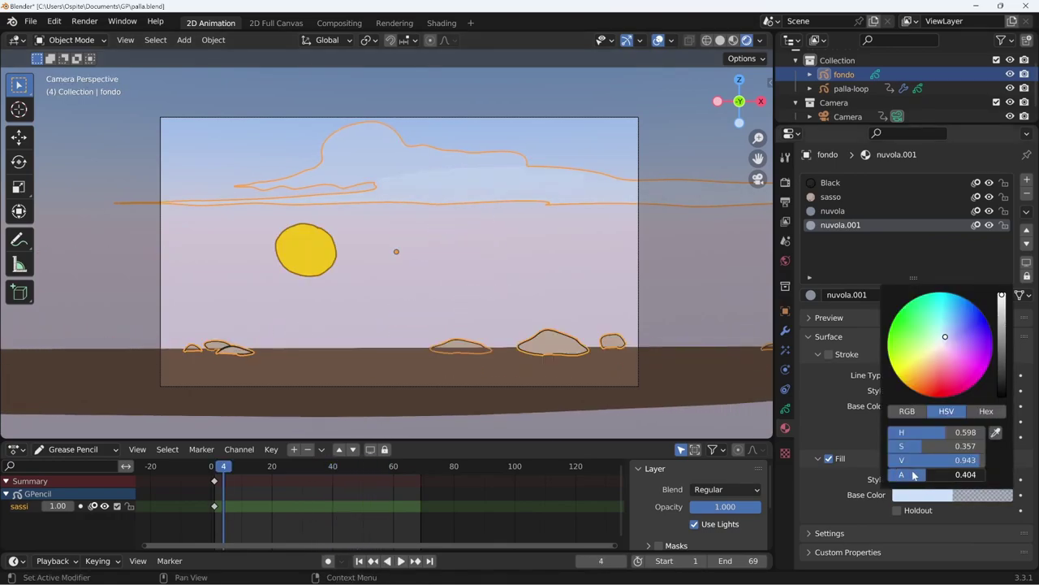
pyautogui.click(832, 211)
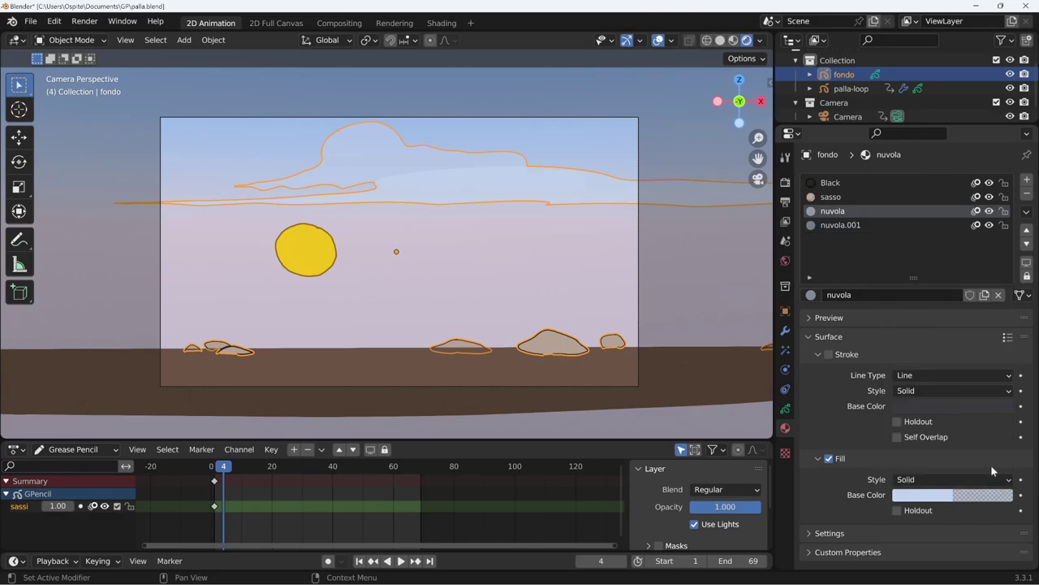
pyautogui.click(965, 503)
pyautogui.moveTo(934, 473); pyautogui.dragTo(974, 473)
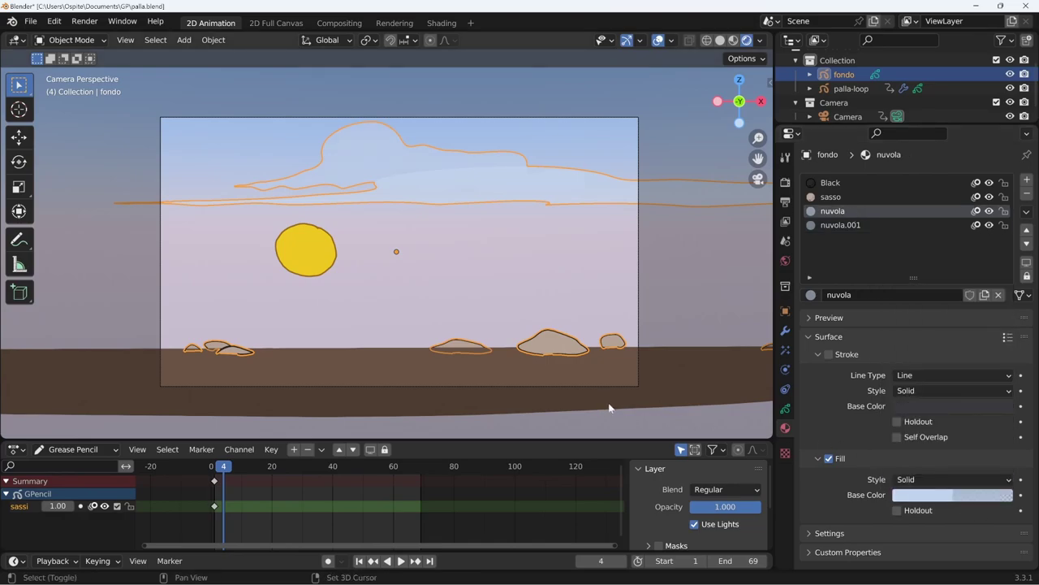
pyautogui.press('space')
pyautogui.click(666, 292)
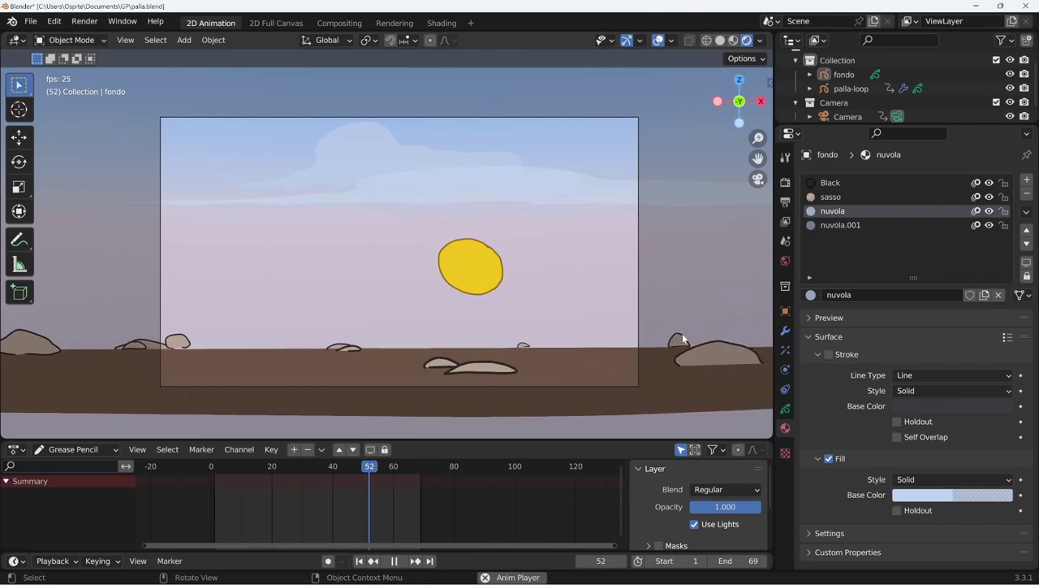